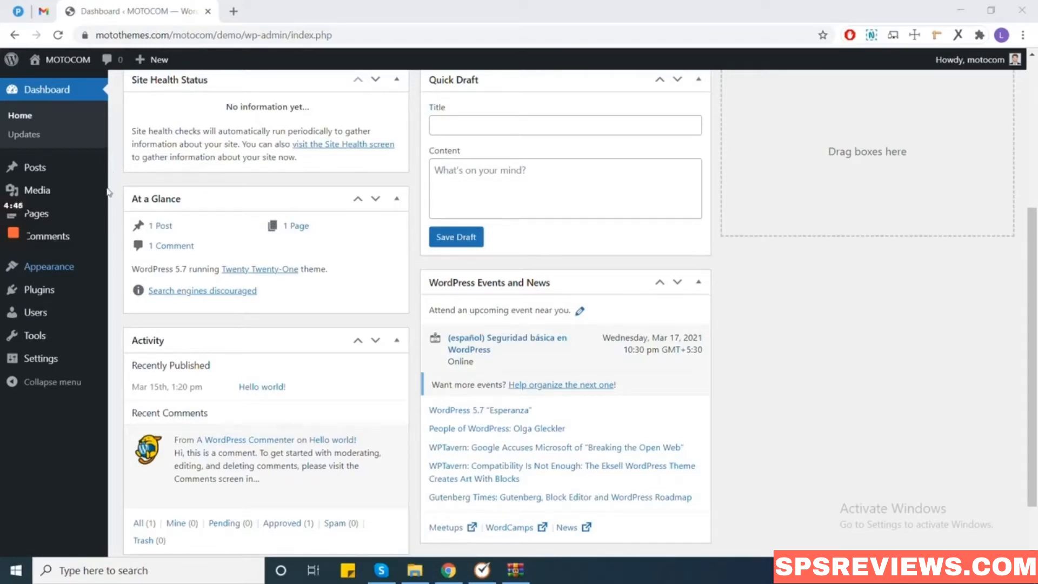
# Activate the MOTOCOM theme from Appearance > Themes.
pyautogui.click(66, 267)
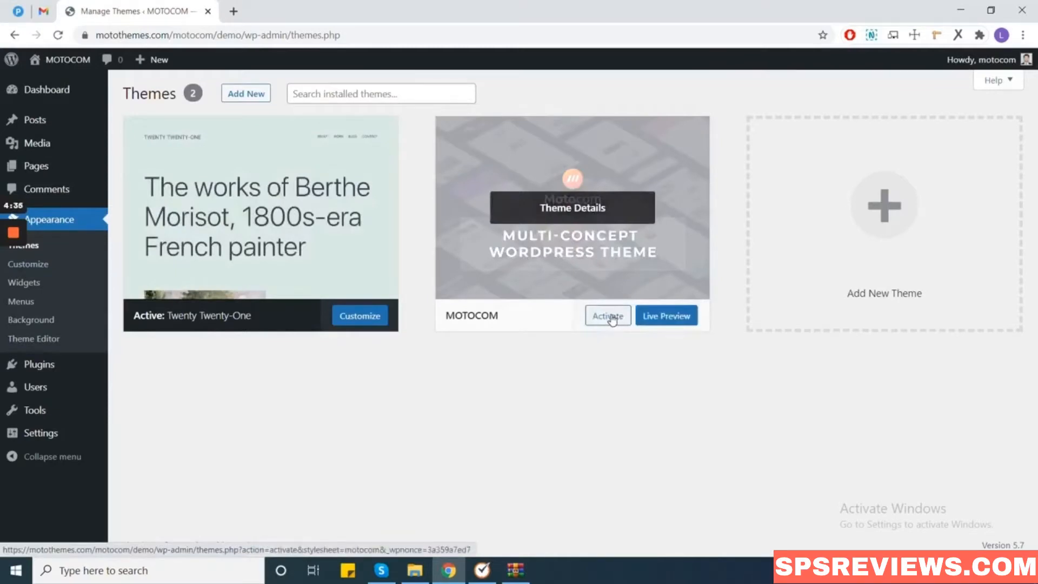
pyautogui.click(610, 318)
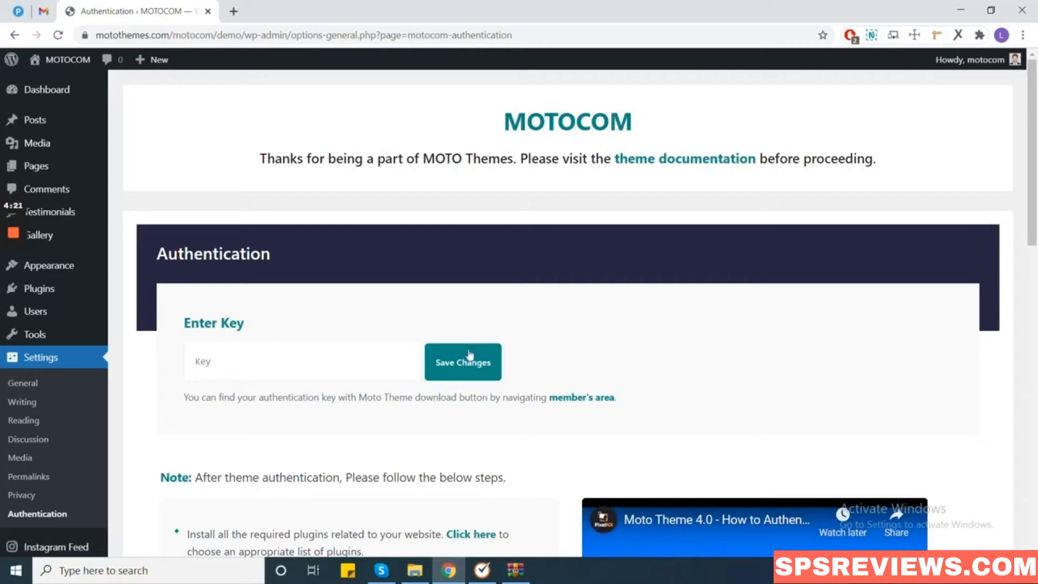
# Enter and save the MOTOCOM authentication key, then continue to plugin installation.
pyautogui.click(303, 362)
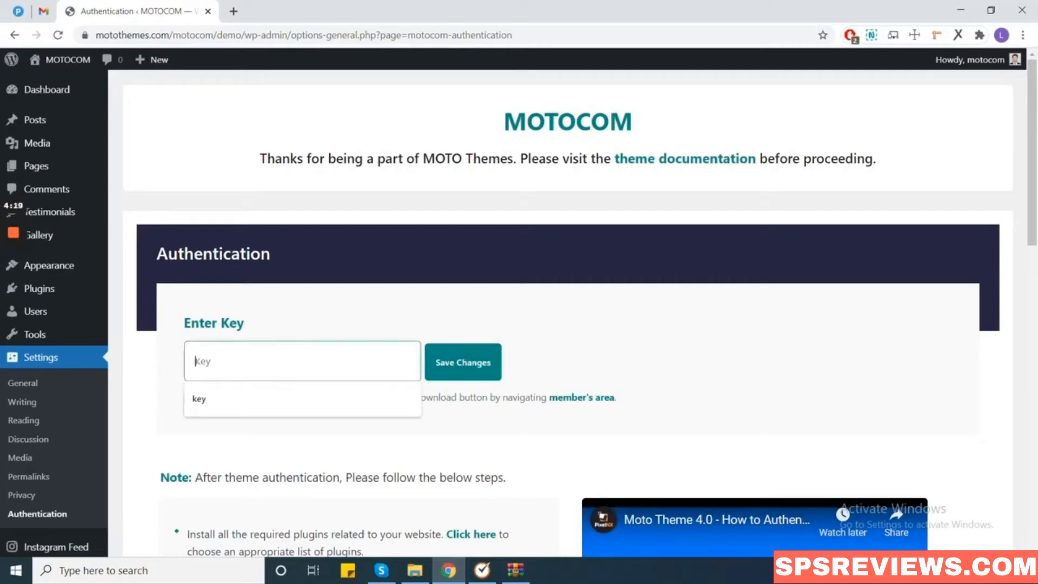
pyautogui.write('xxx')
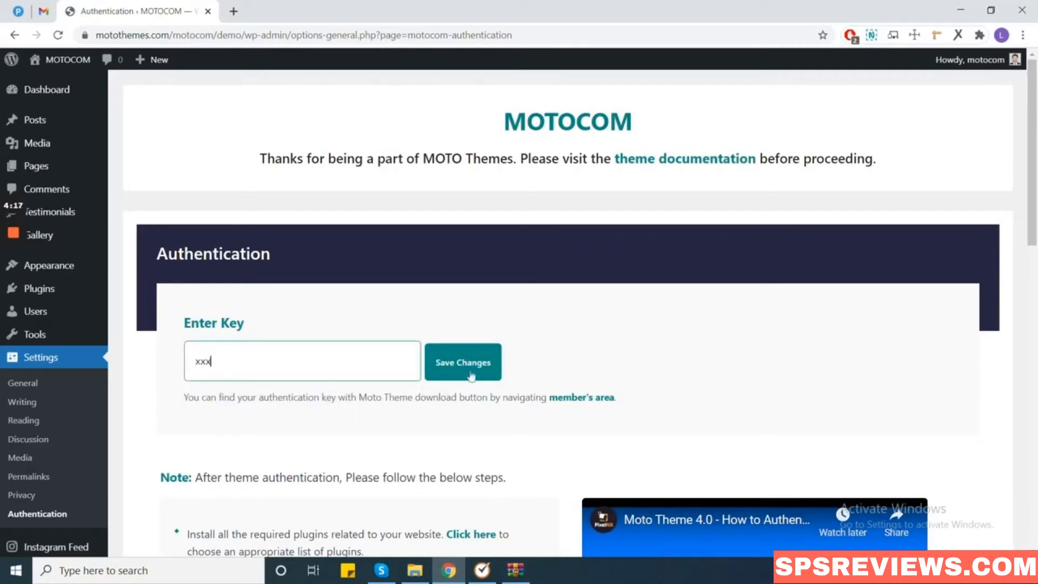
pyautogui.click(490, 365)
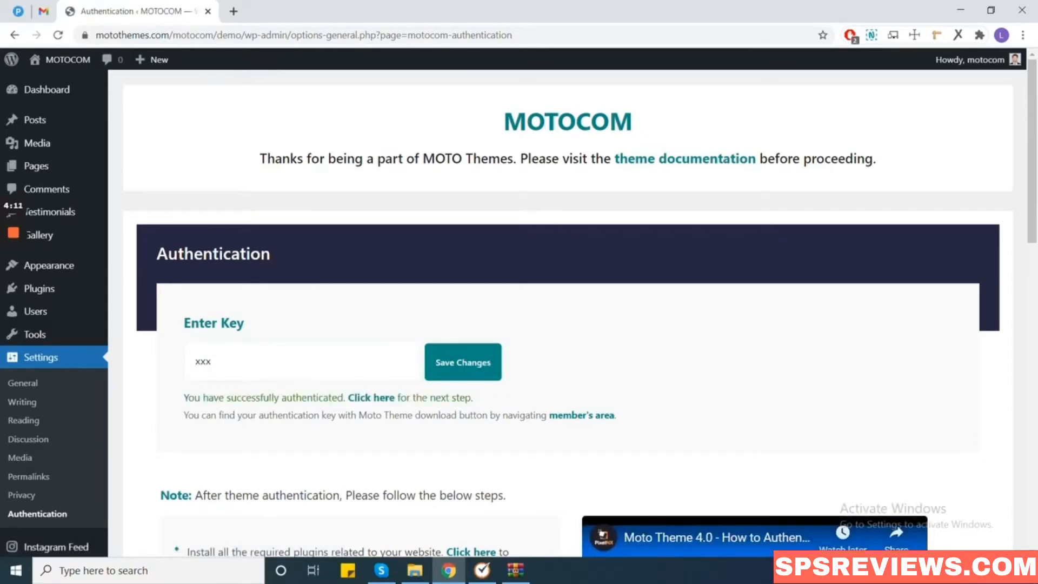
pyautogui.click(379, 402)
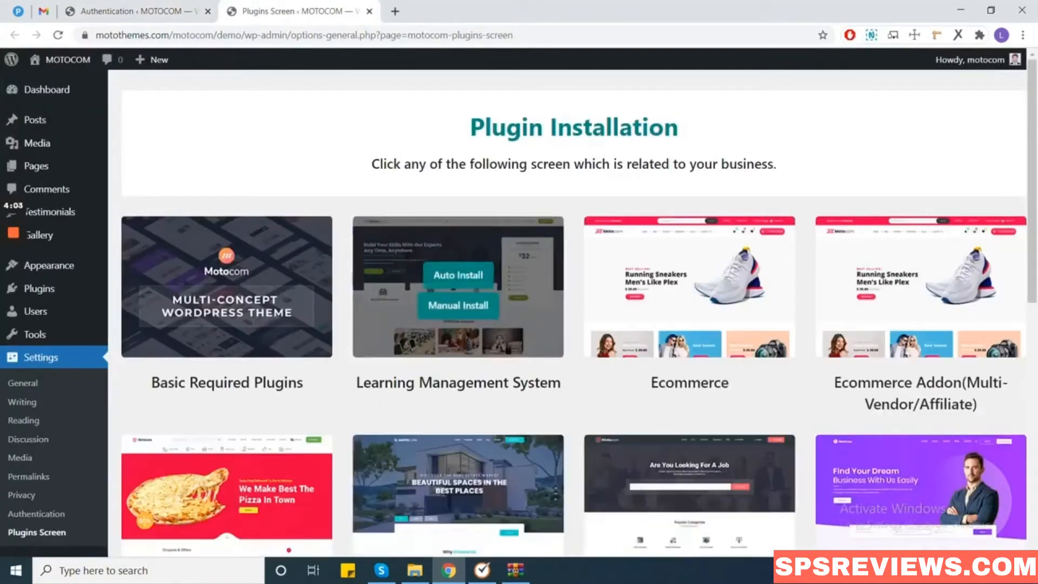
# Auto-install WPBakery, Redux, MOTOCOM Formbuilder and Revolution Slider from Basic Required Plugins.
pyautogui.moveTo(331, 234)
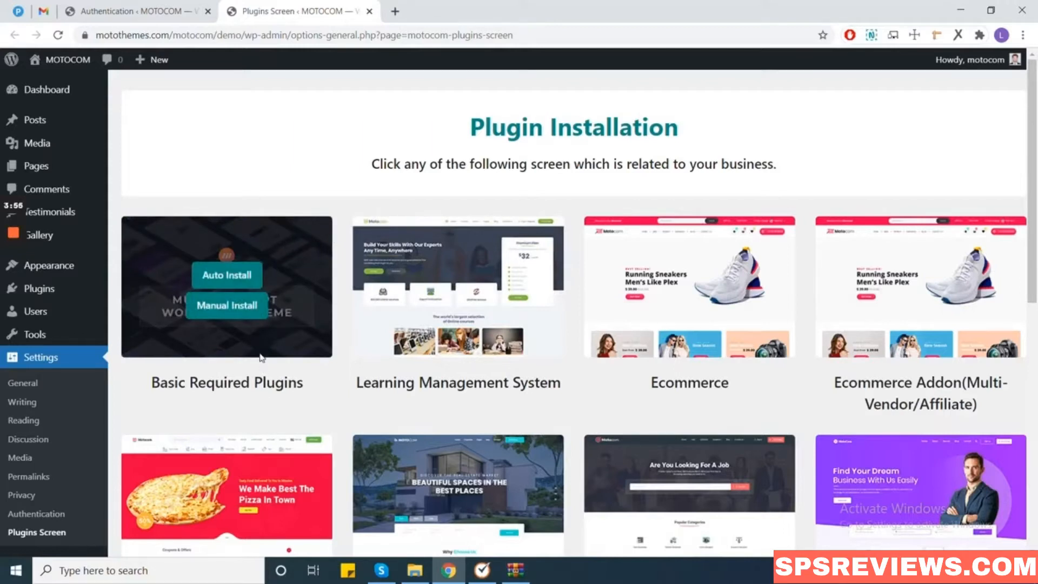
pyautogui.click(245, 280)
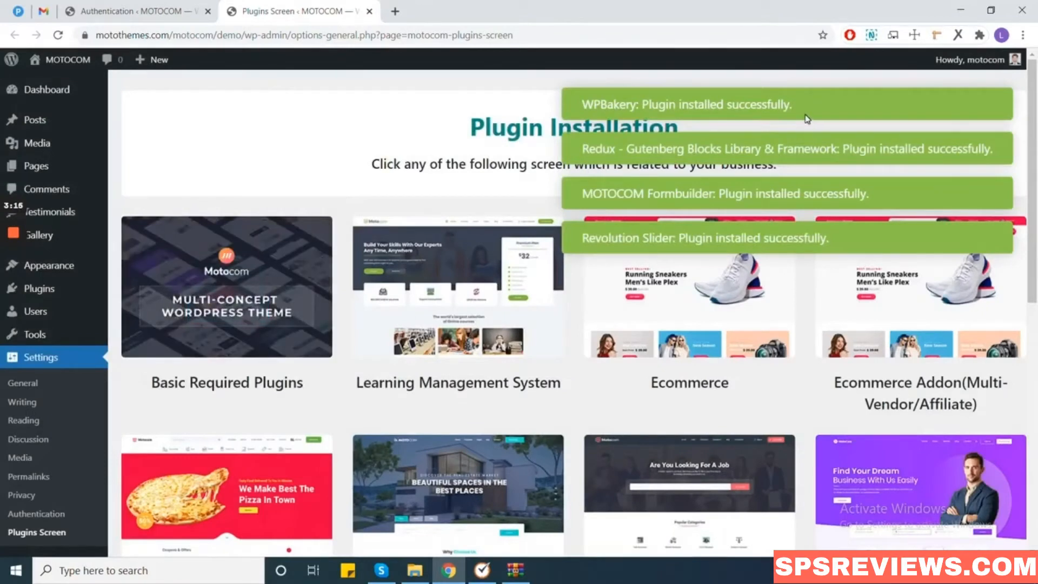
pyautogui.moveTo(760, 334)
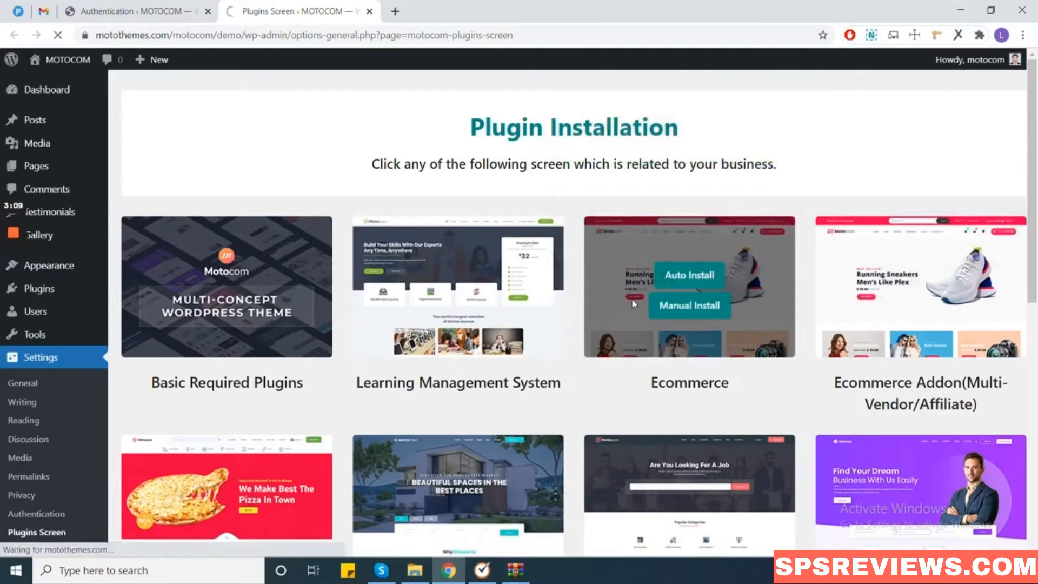
# Auto-install the Ecommerce plugin bundle, bringing up the WooCommerce Setup Wizard.
pyautogui.moveTo(671, 279)
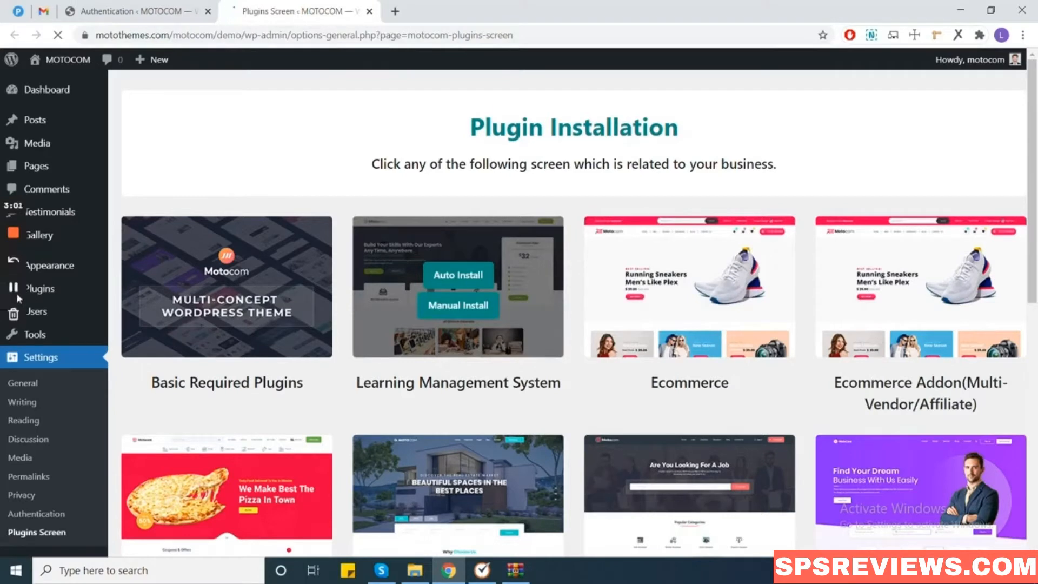
pyautogui.moveTo(660, 320)
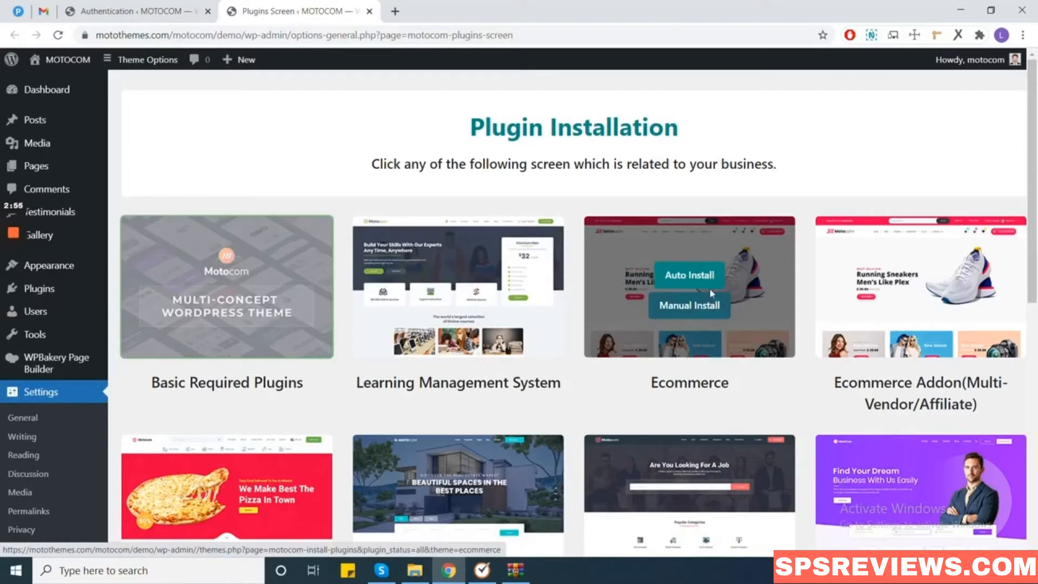
pyautogui.click(693, 279)
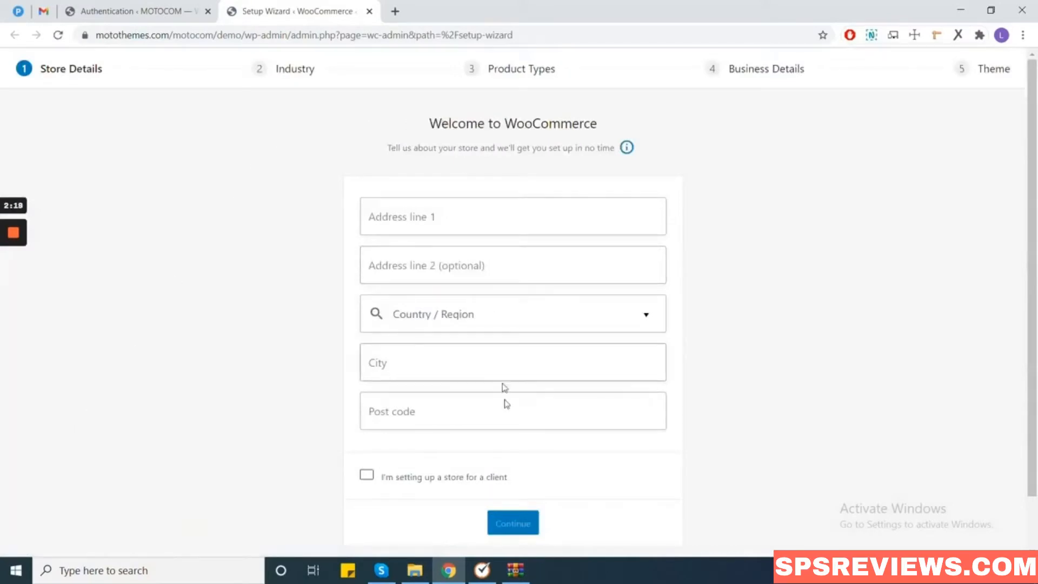
# Skip WooCommerce store details, decline usage tracking, and return to the admin Dashboard.
pyautogui.scroll(-1, 530, 487)
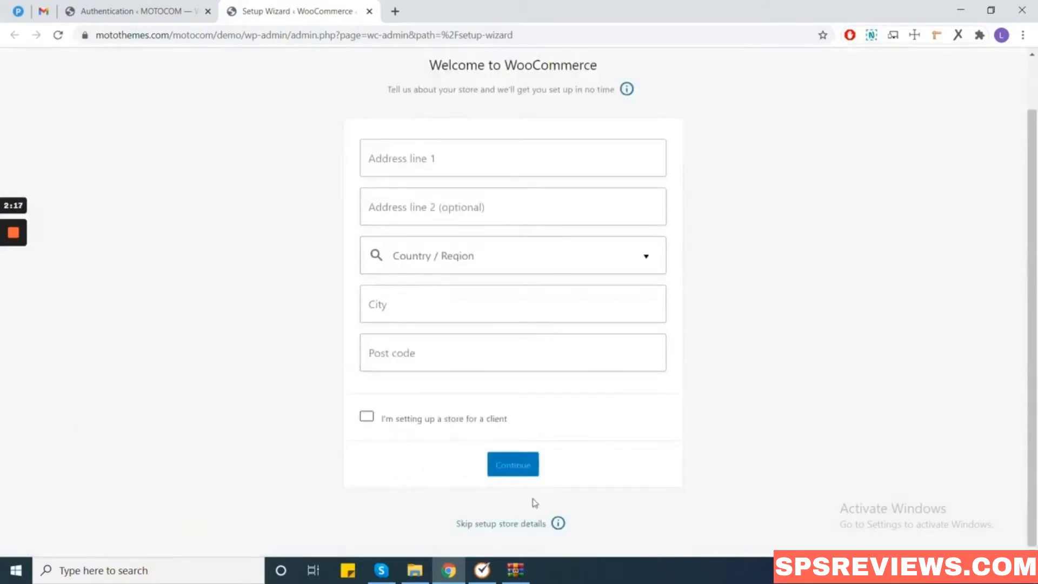
pyautogui.click(484, 527)
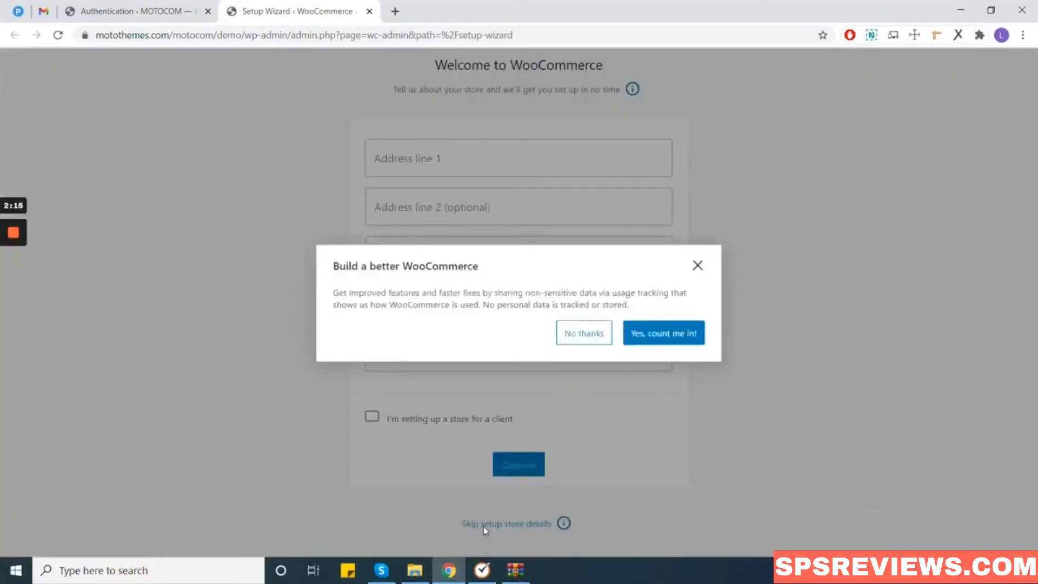
pyautogui.click(594, 342)
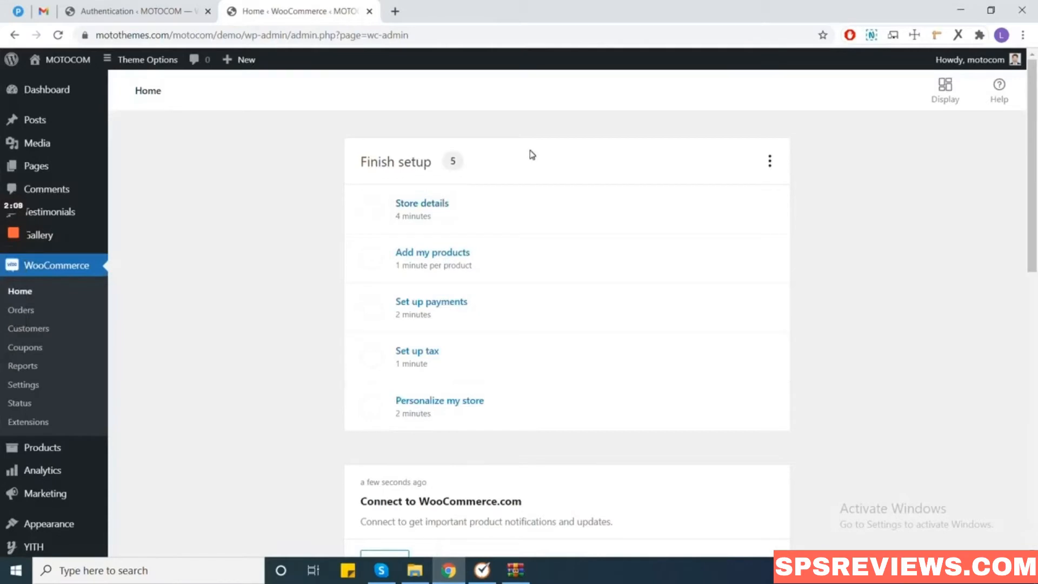
pyautogui.scroll(-9, 577, 382)
pyautogui.scroll(6, 579, 393)
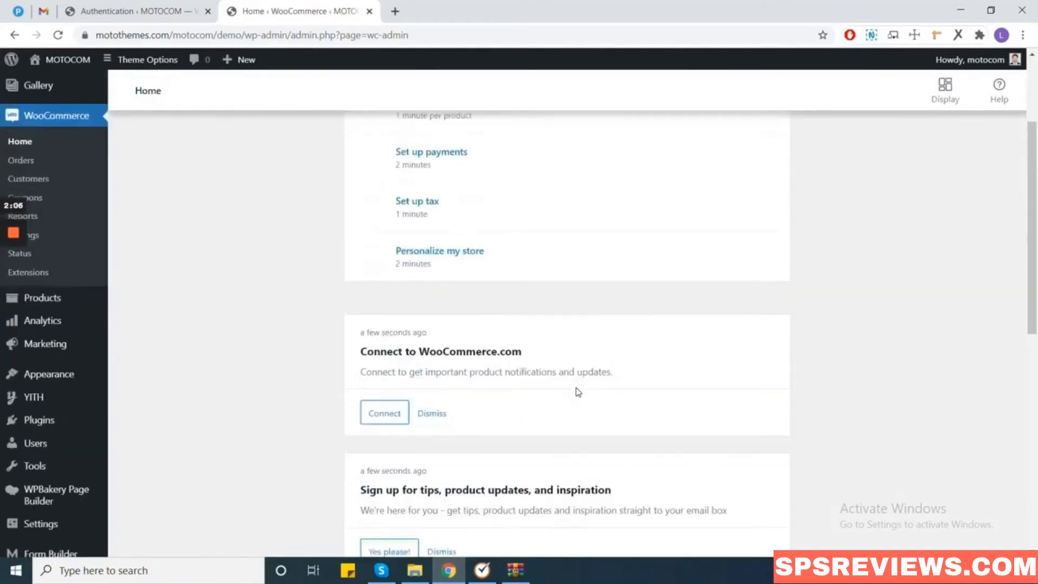
pyautogui.scroll(3, 579, 392)
pyautogui.click(70, 89)
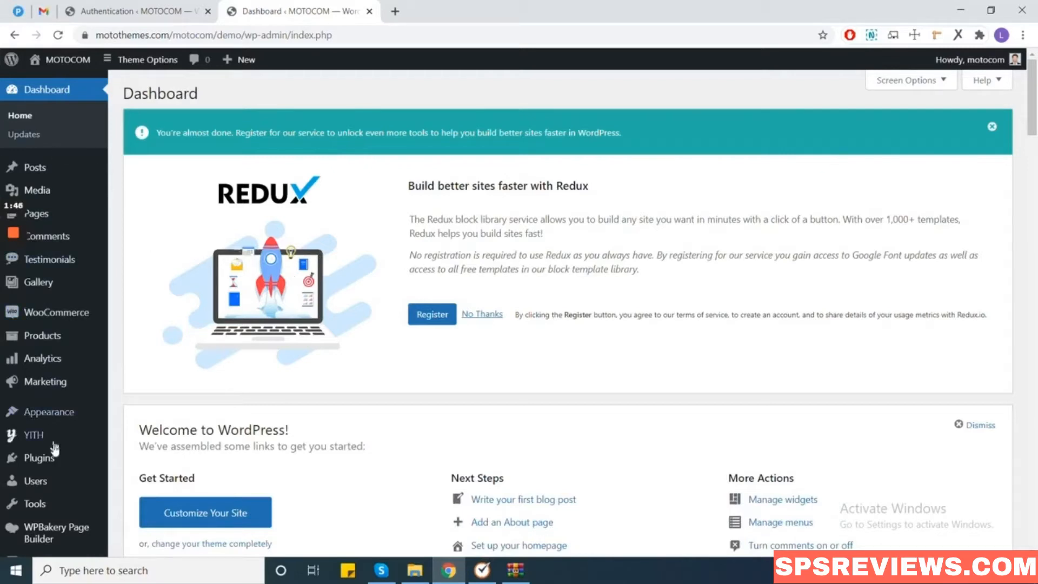
# Upload motocom-demo-importer-17.zip from the Desktop via Plugins > Add New and install it.
pyautogui.moveTo(14, 287)
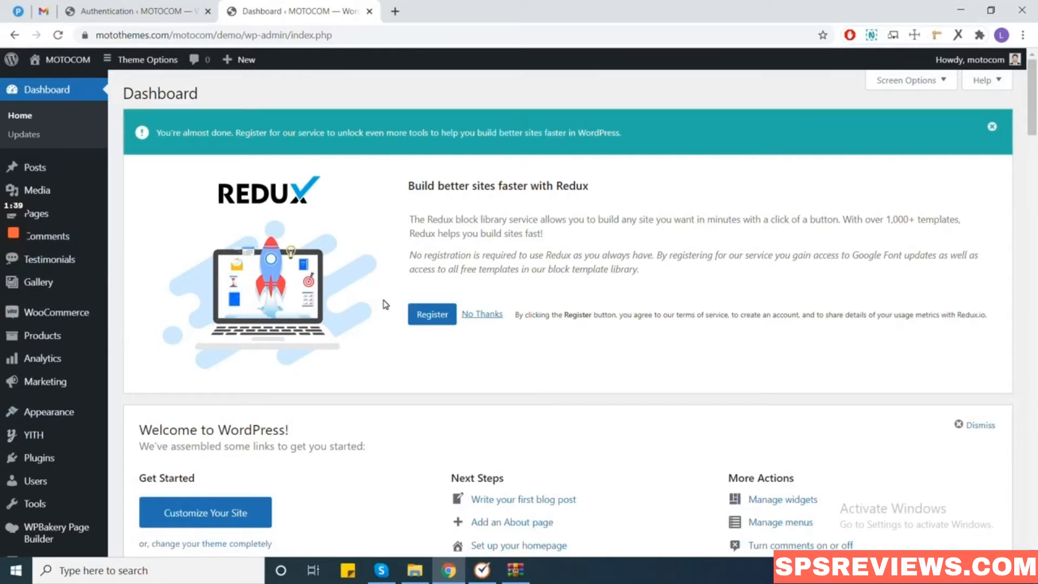
pyautogui.moveTo(71, 461)
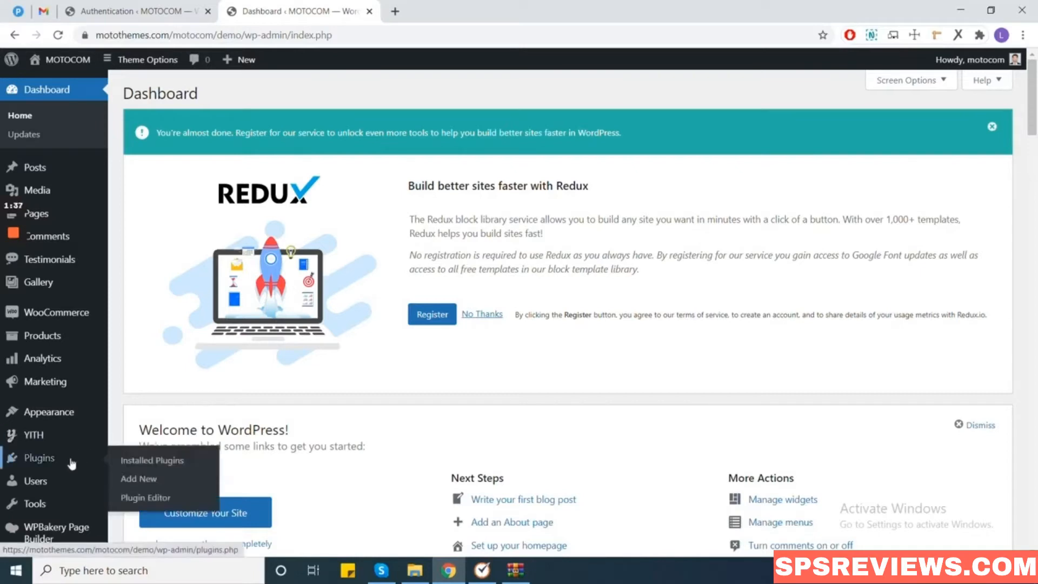
pyautogui.click(144, 481)
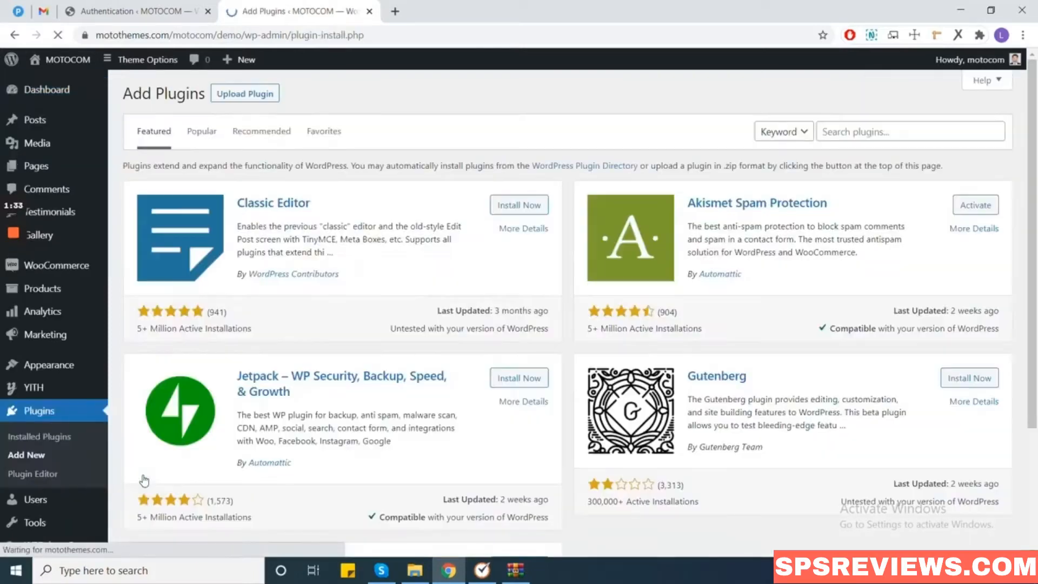
pyautogui.click(245, 94)
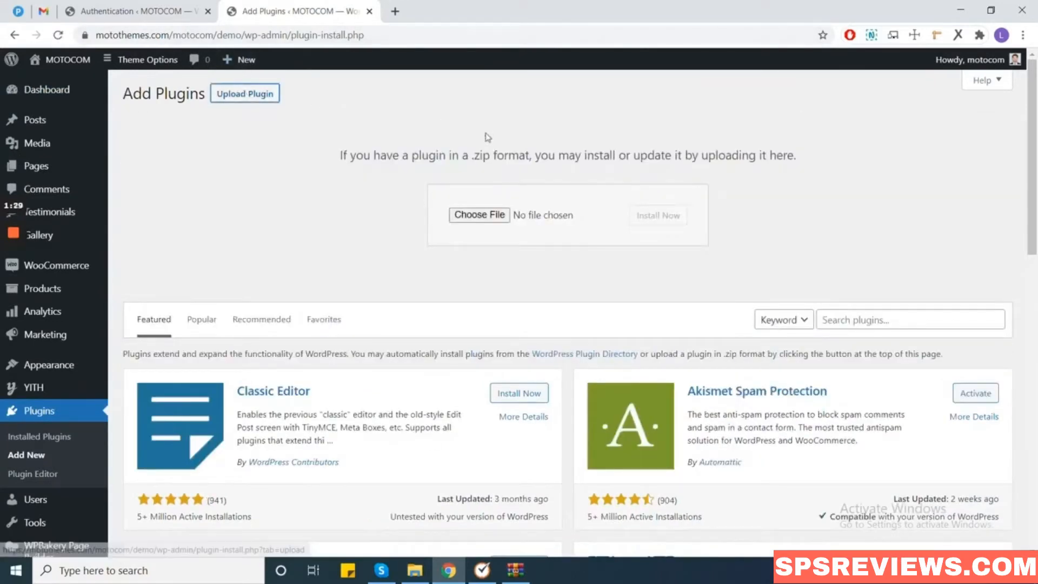
pyautogui.click(490, 215)
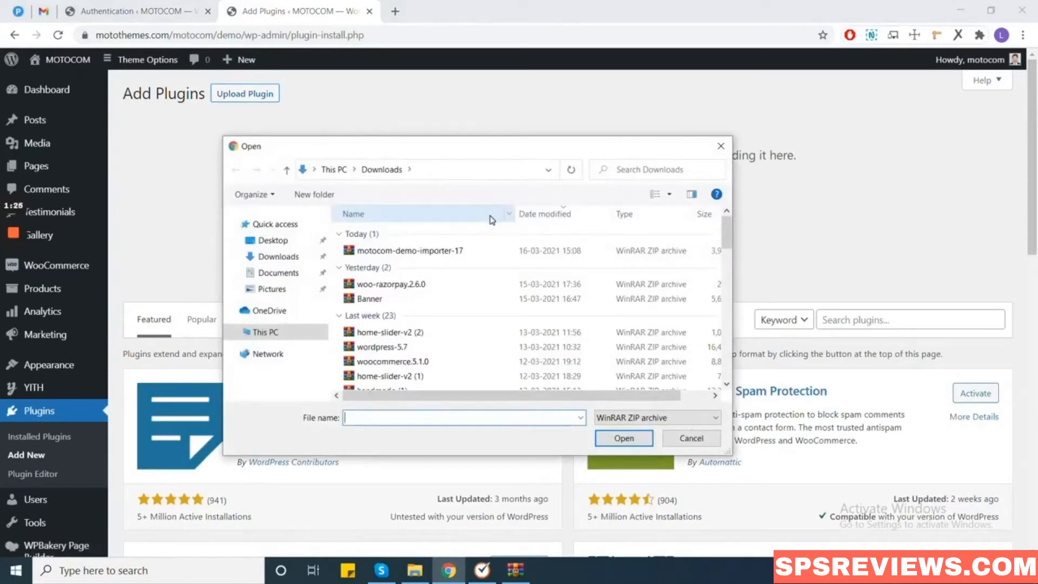
pyautogui.click(272, 240)
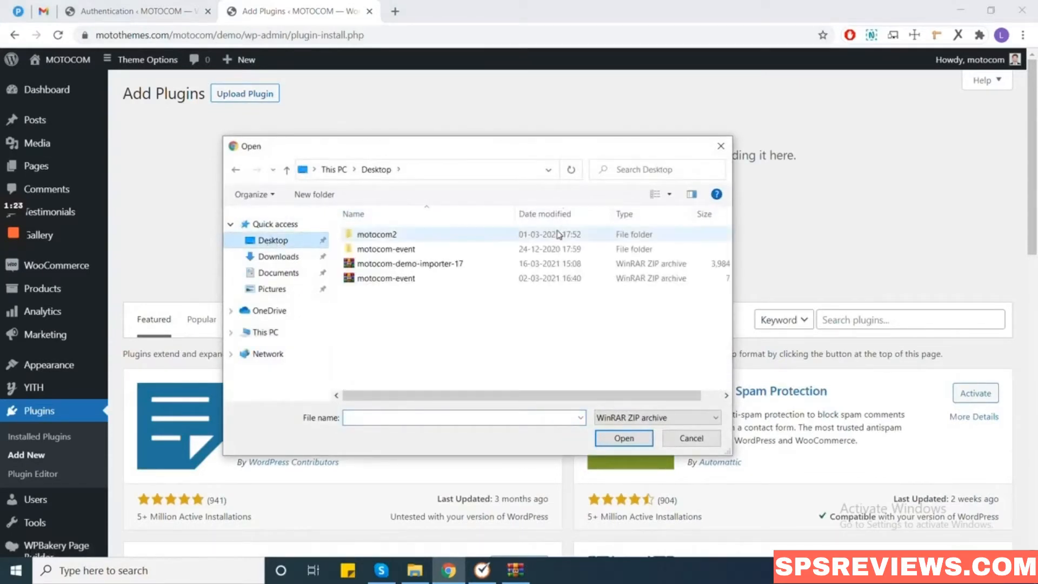
pyautogui.click(414, 268)
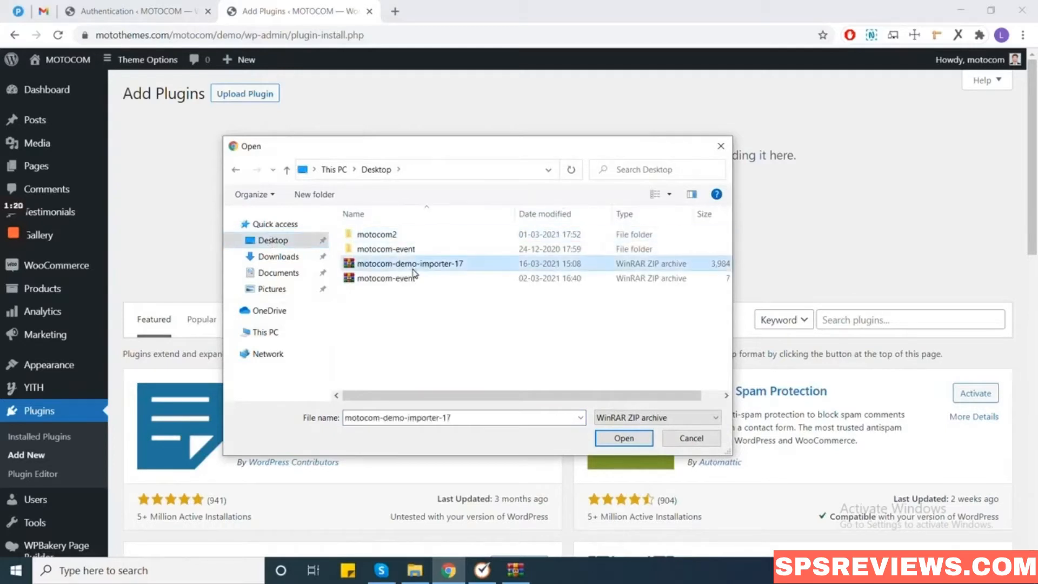
pyautogui.click(610, 440)
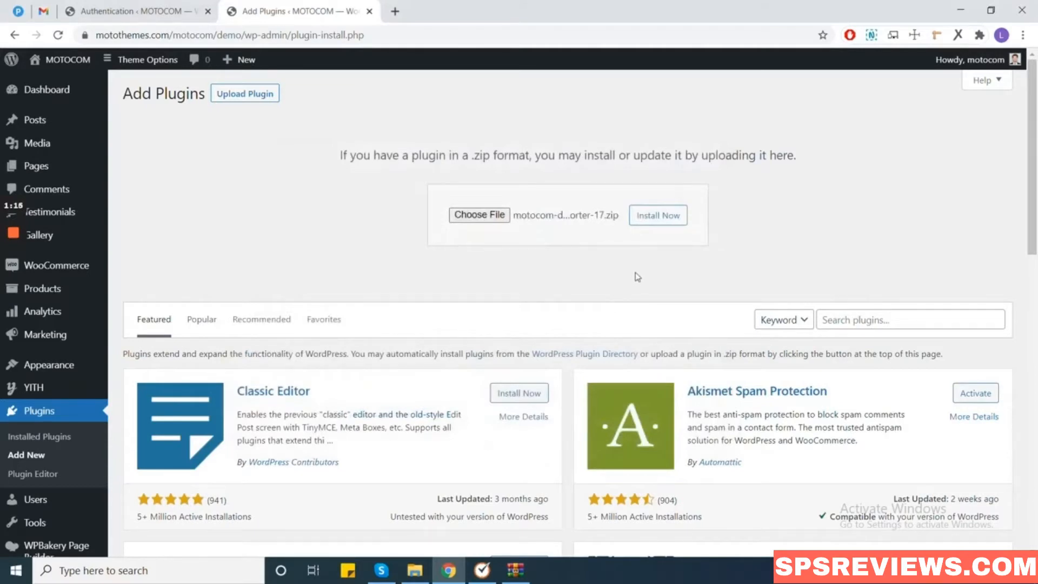
pyautogui.click(657, 216)
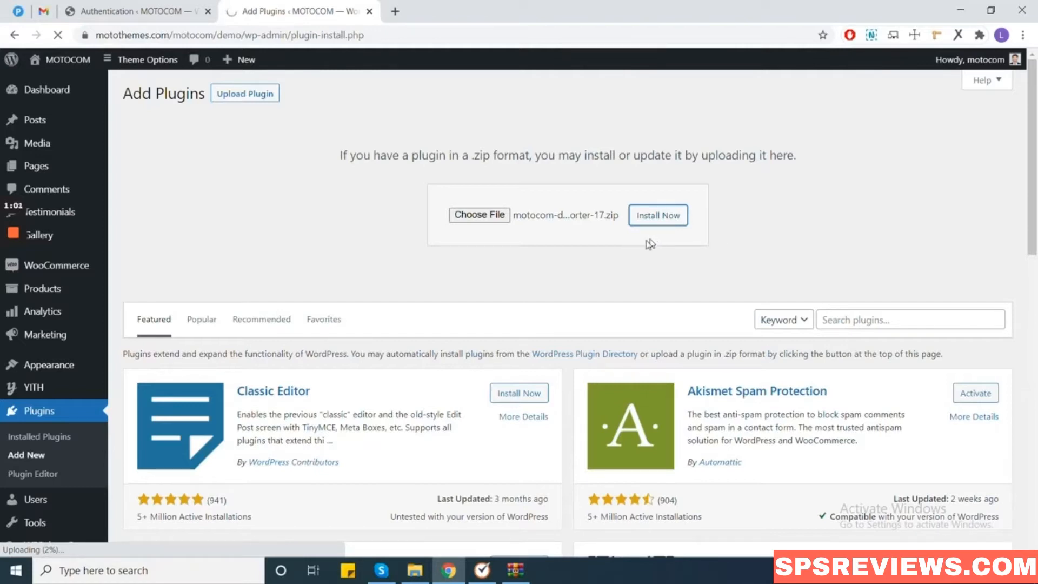
pyautogui.moveTo(17, 298)
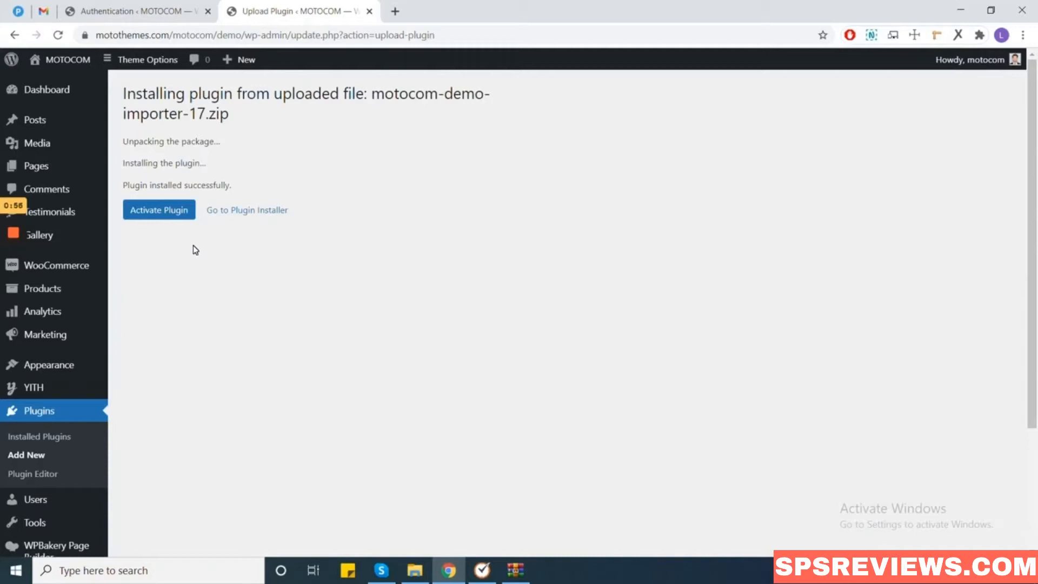
# Activate MOTOCOM Demo Importer 17 and go to Theme Options > Demo Importer.
pyautogui.click(173, 217)
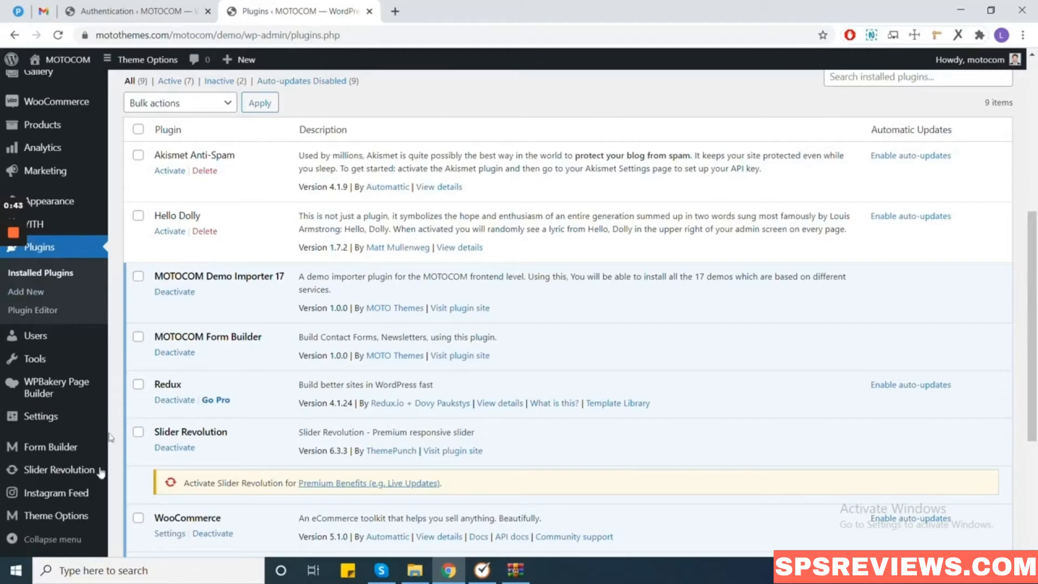
pyautogui.moveTo(79, 528)
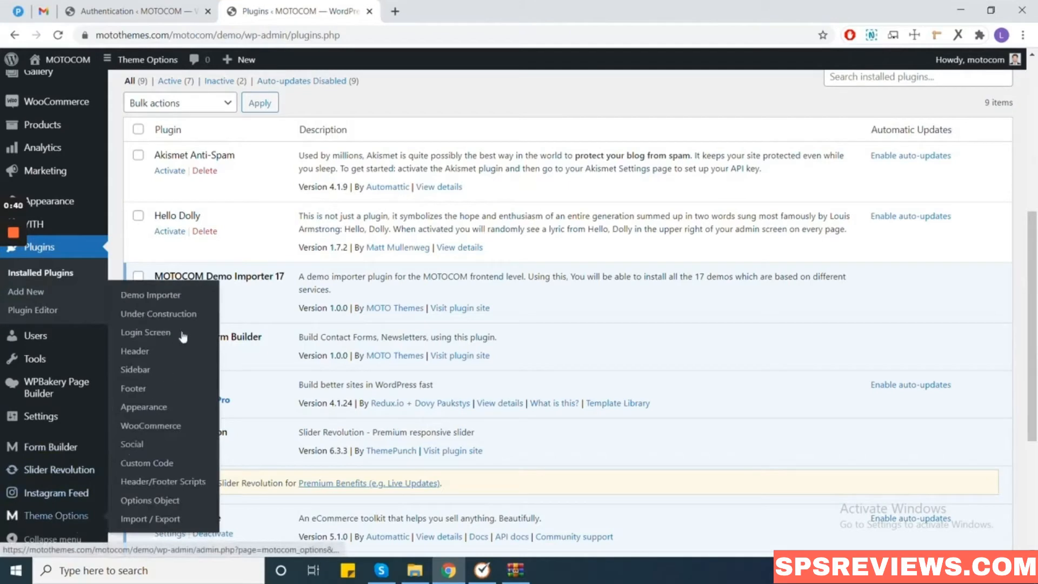
pyautogui.click(183, 300)
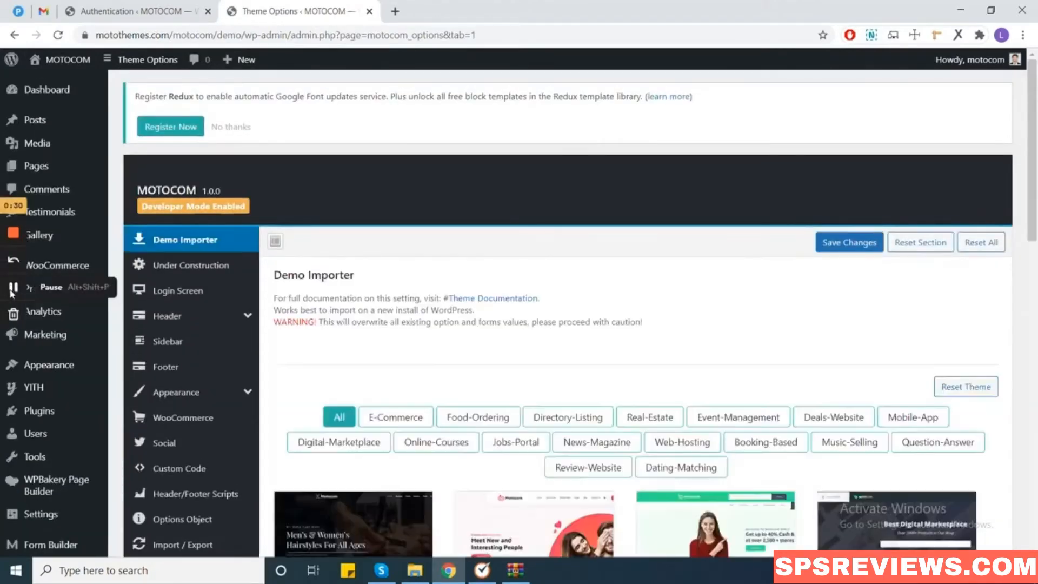
# Filter demos to E-Commerce and import the E-Commerce demo, confirming with OK.
pyautogui.scroll(-5, 16, 286)
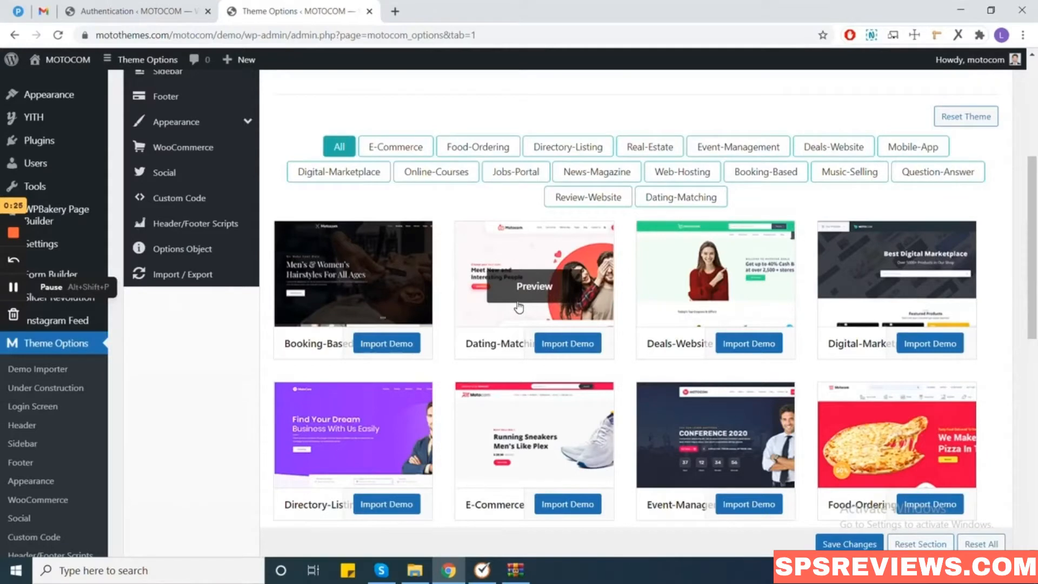
pyautogui.click(409, 153)
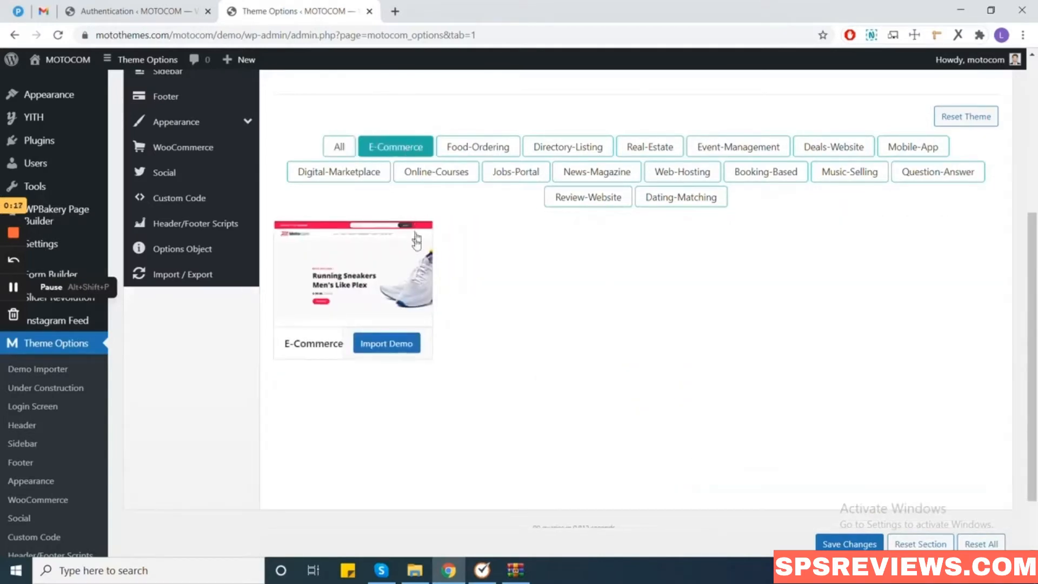
pyautogui.moveTo(406, 298)
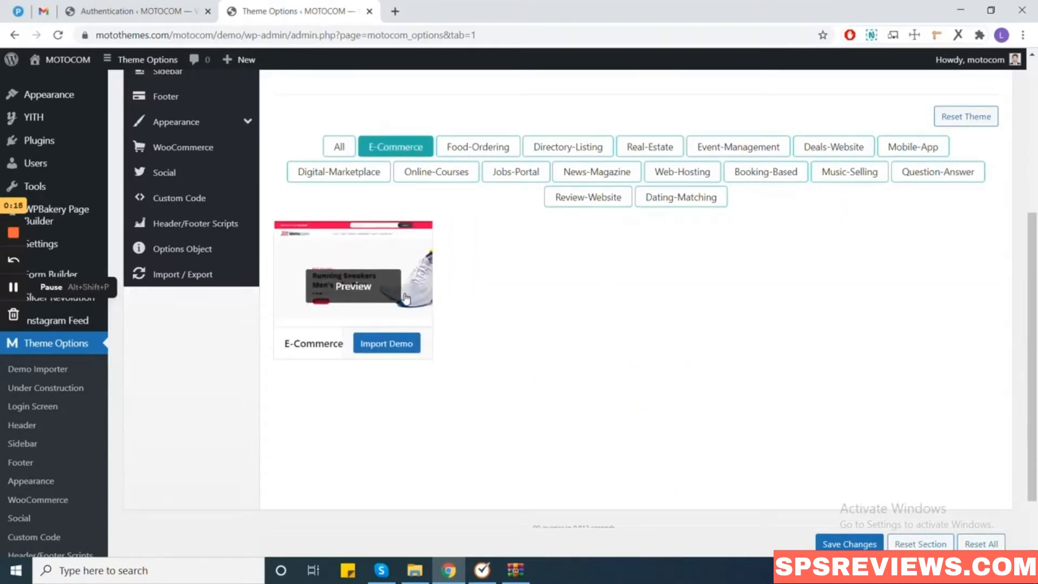
pyautogui.click(399, 350)
pyautogui.click(585, 112)
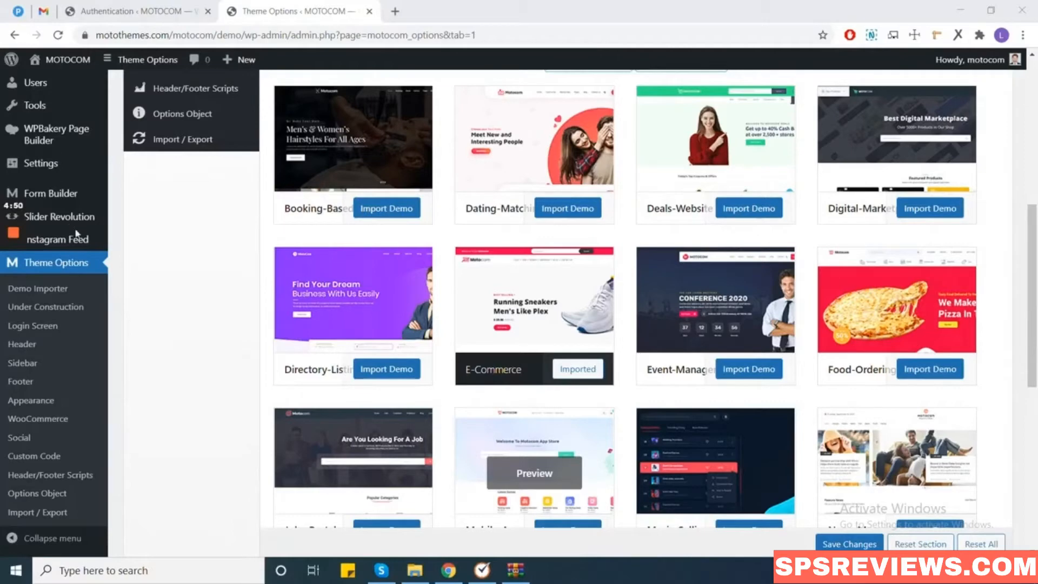
# Open the live site in a new tab via the admin bar's Visit Site link.
pyautogui.scroll(8, 202, 278)
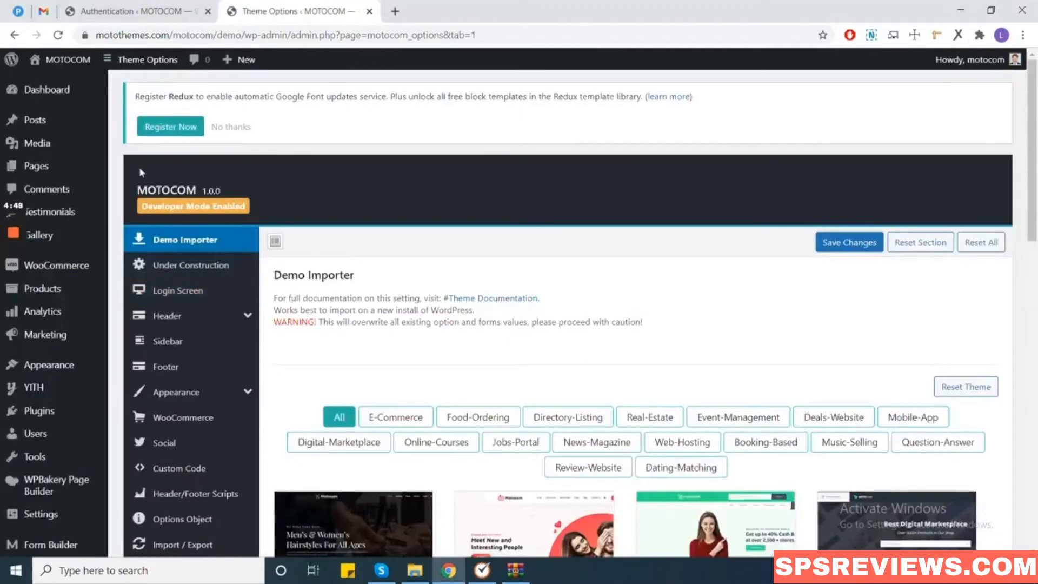
pyautogui.moveTo(60, 62)
pyautogui.rightClick(46, 89)
pyautogui.click(70, 96)
# Review the storefront's Exclusive Products and Deal Of The Day sections, then return to Theme Options.
pyautogui.click(412, 17)
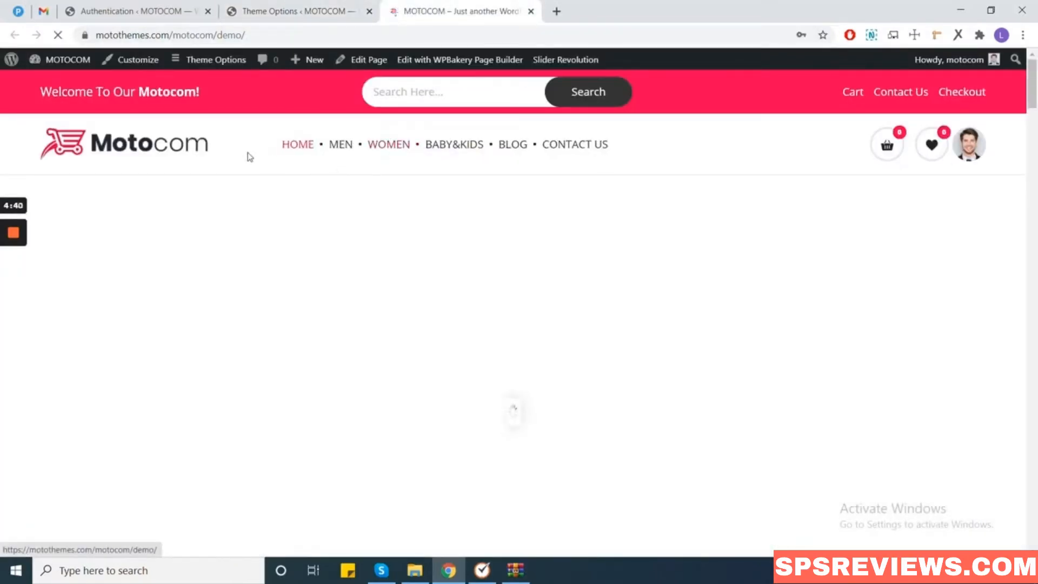
pyautogui.scroll(-2, 354, 224)
pyautogui.scroll(2, 298, 248)
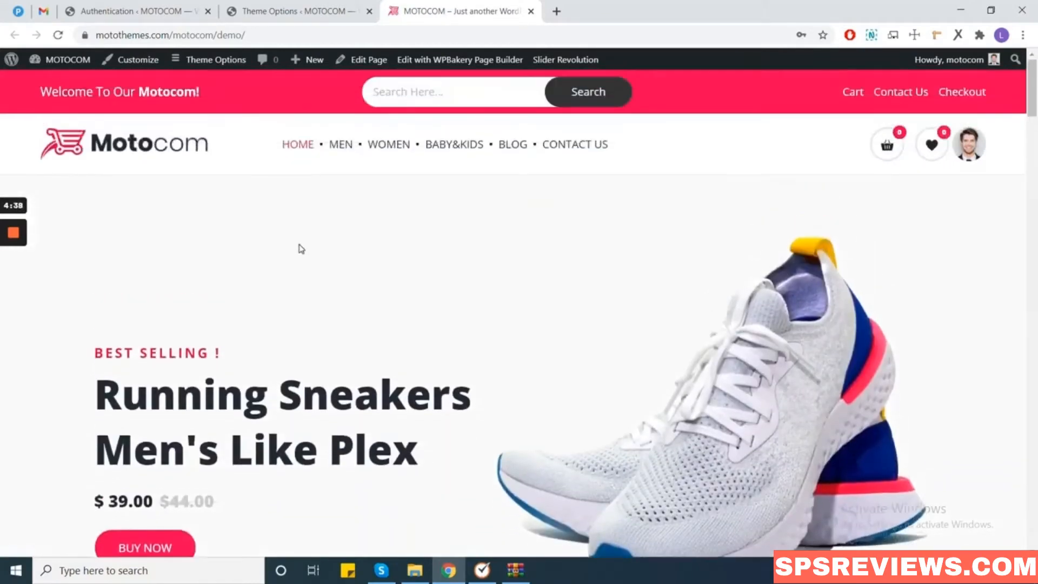
pyautogui.scroll(-15, 611, 366)
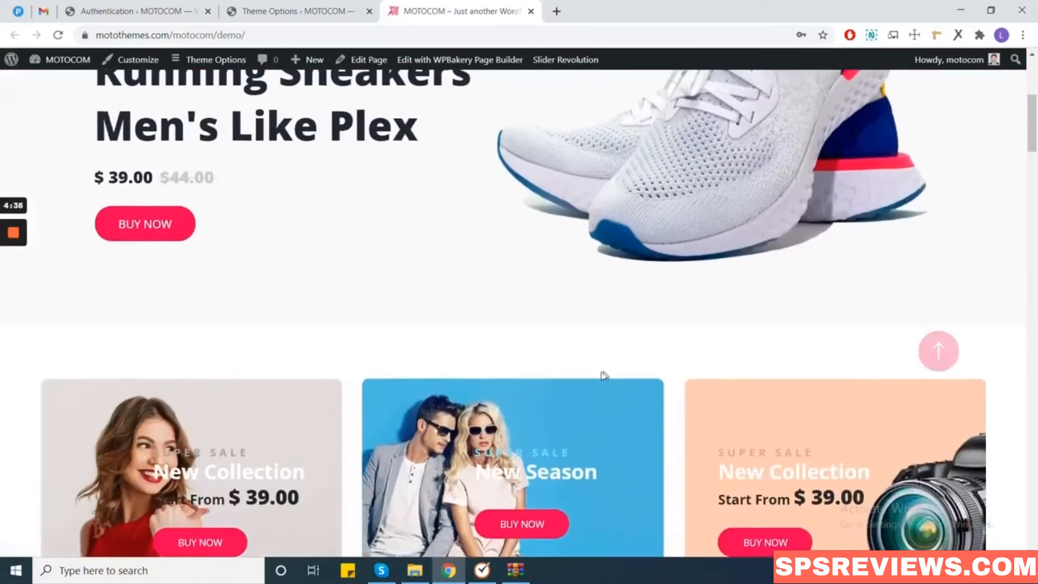
pyautogui.scroll(-15, 596, 384)
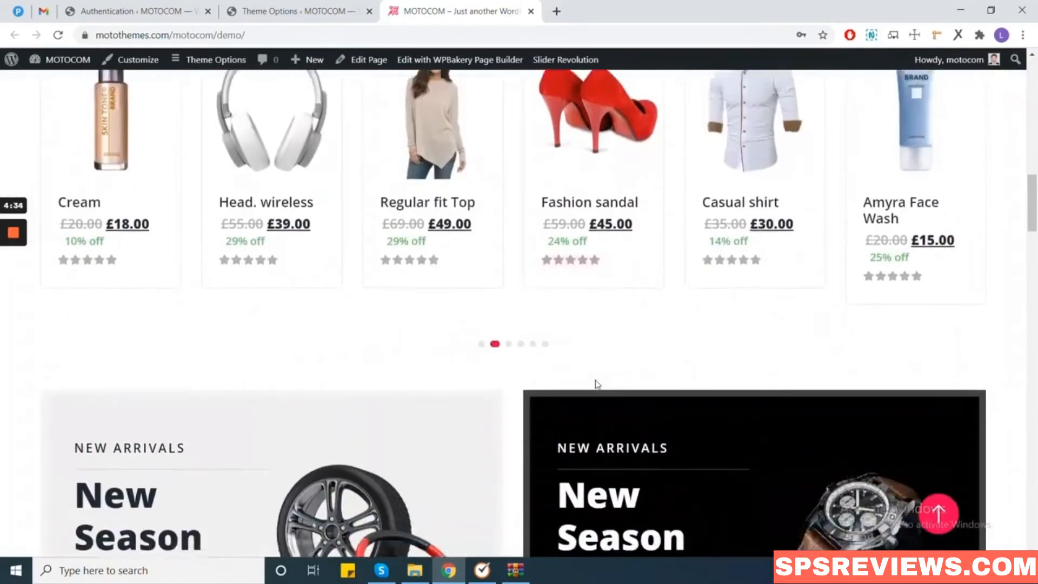
pyautogui.scroll(-6, 596, 386)
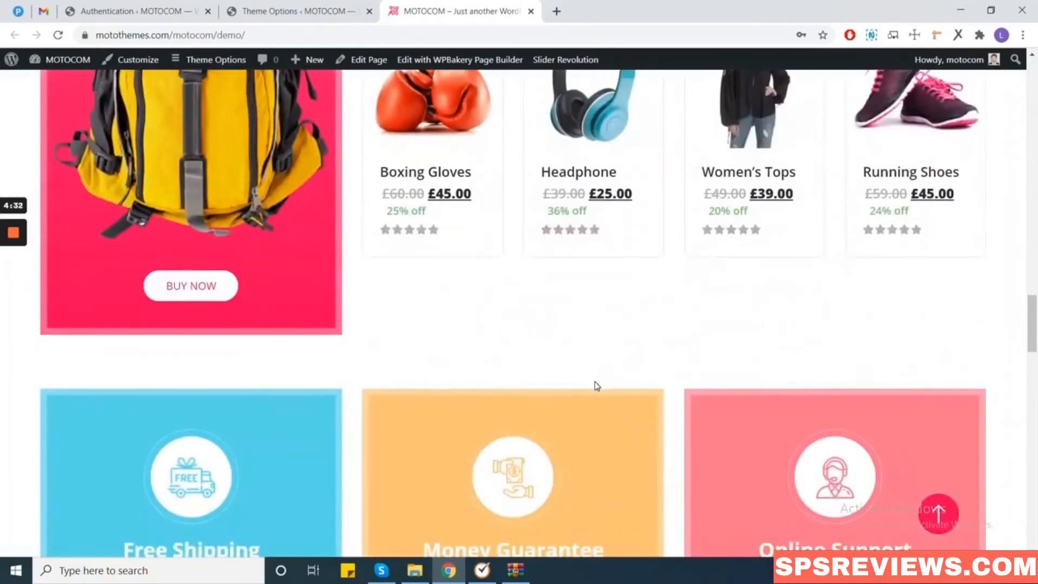
pyautogui.scroll(8, 596, 385)
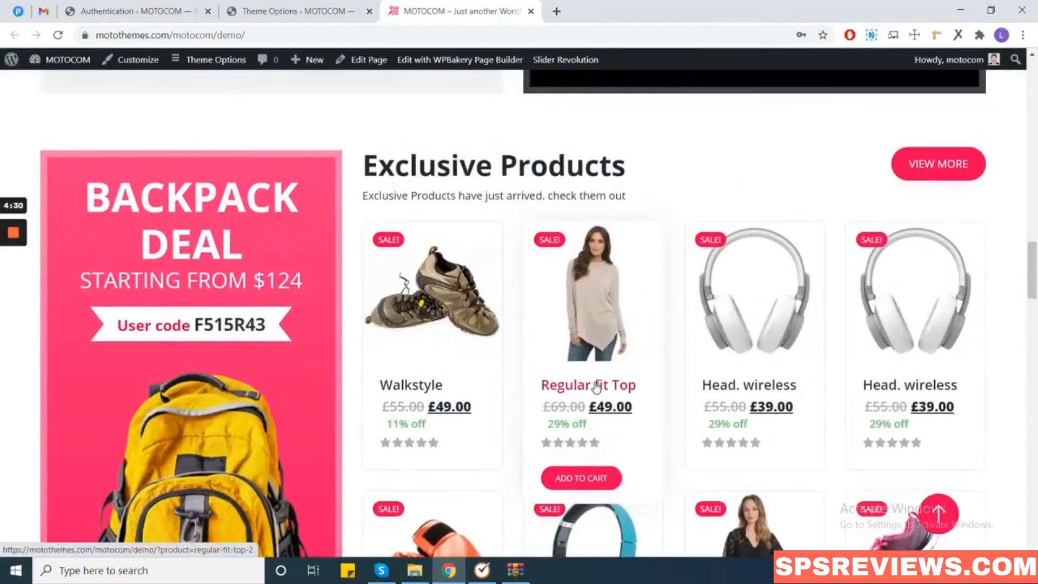
pyautogui.scroll(2, 596, 386)
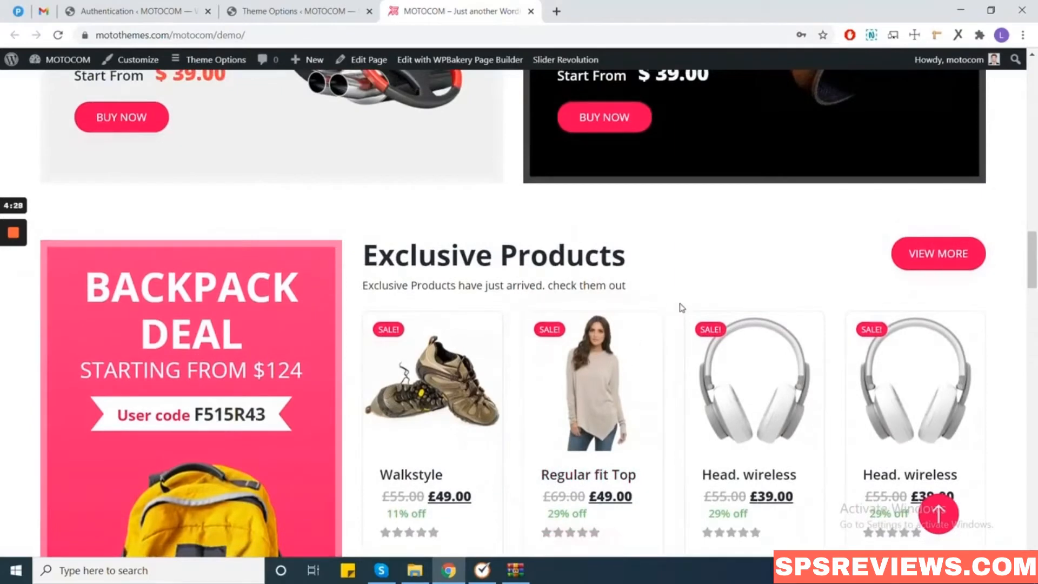
pyautogui.scroll(1, 680, 305)
pyautogui.scroll(15, 681, 307)
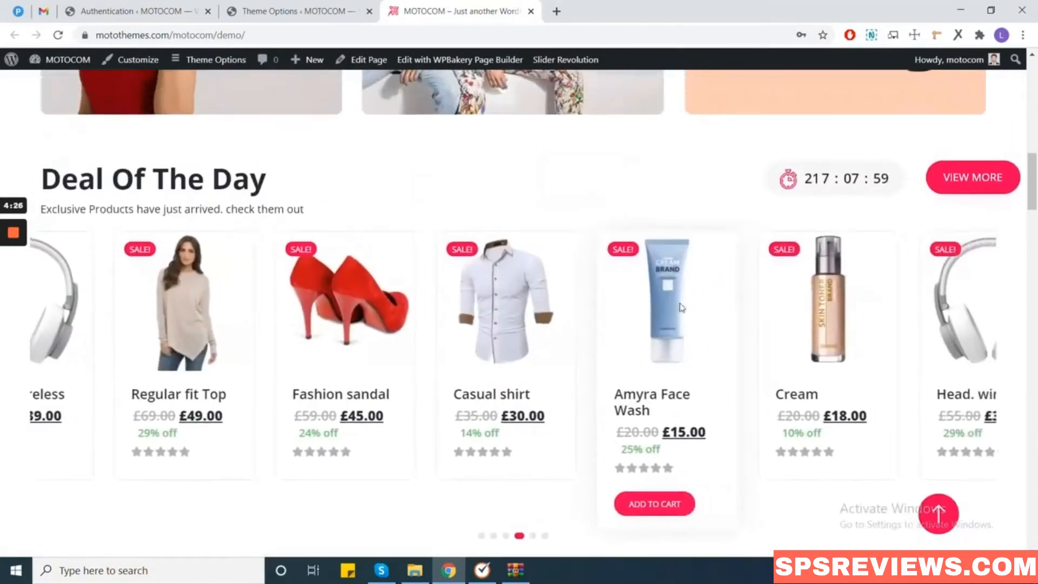
pyautogui.scroll(-3, 682, 307)
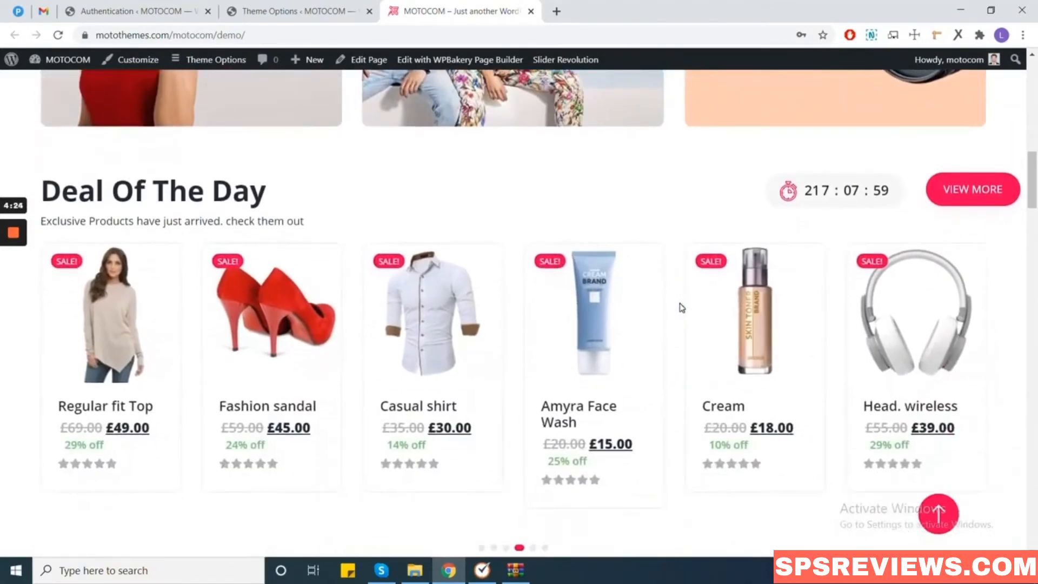
pyautogui.scroll(2, 682, 307)
pyautogui.click(302, 11)
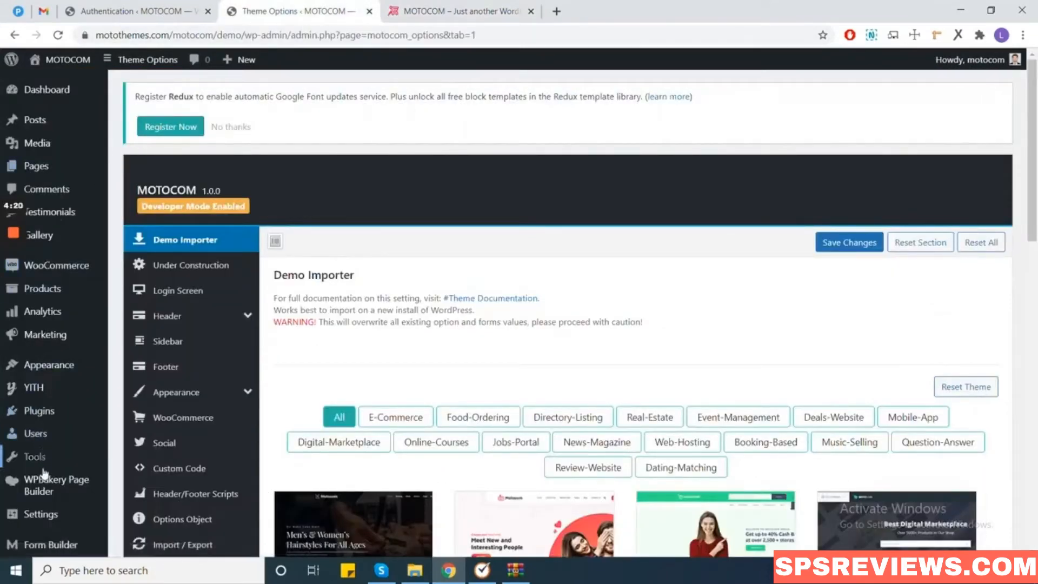
pyautogui.scroll(-1, 44, 464)
# Open Settings > Plugins Screen and highlight the Ecommerce Addon (Multi-Vendor/Affiliate) bundle.
pyautogui.moveTo(48, 446)
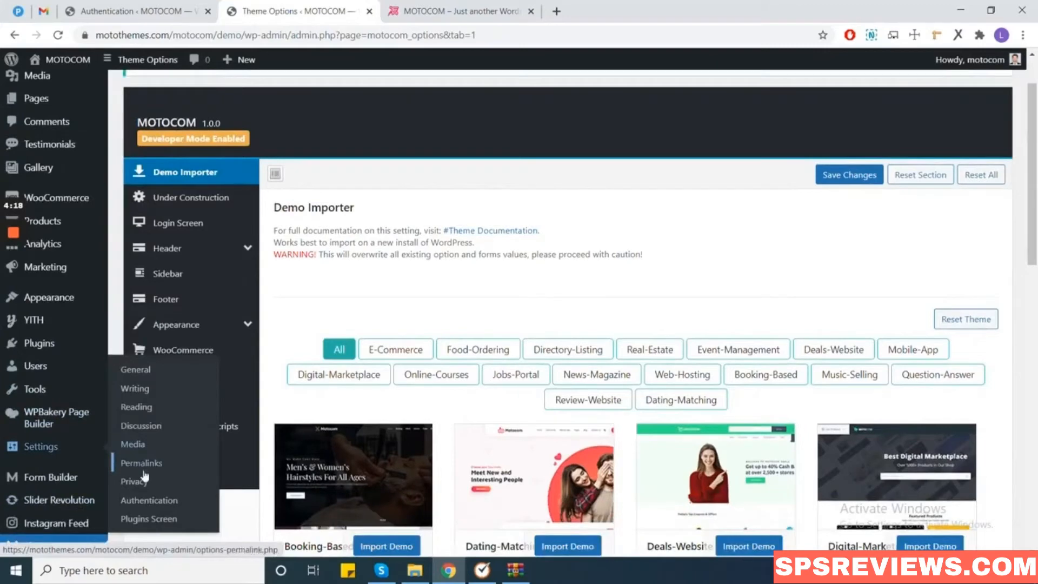
pyautogui.click(162, 518)
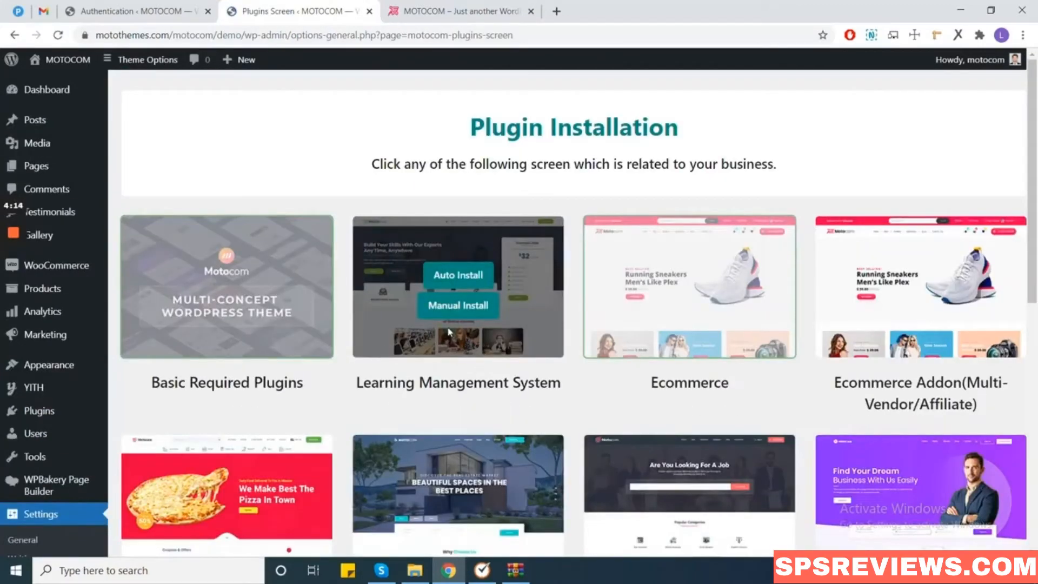
pyautogui.scroll(-2, 448, 332)
pyautogui.scroll(1, 448, 332)
pyautogui.moveTo(834, 315); pyautogui.dragTo(983, 341)
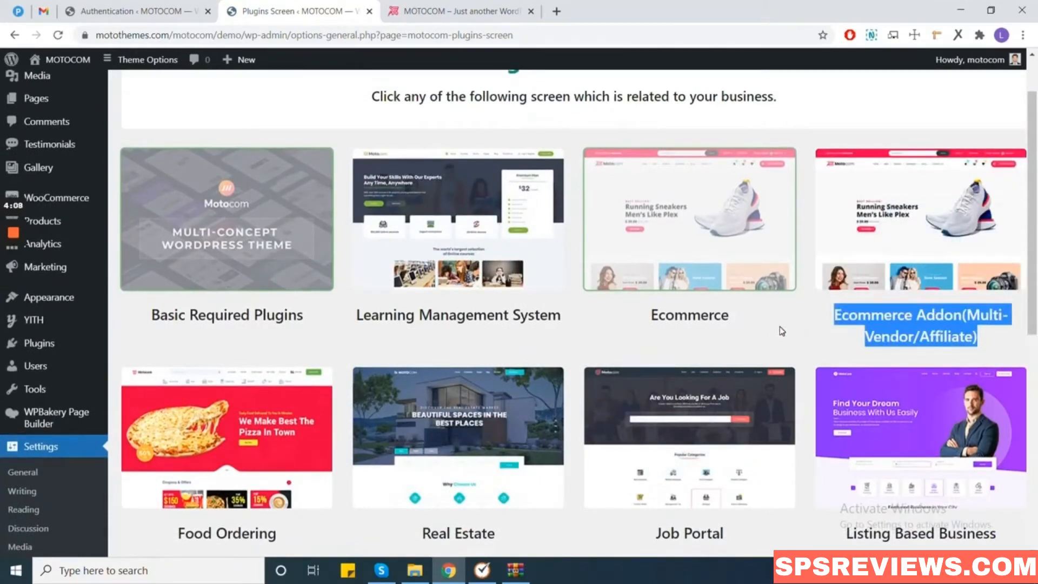
pyautogui.moveTo(919, 222)
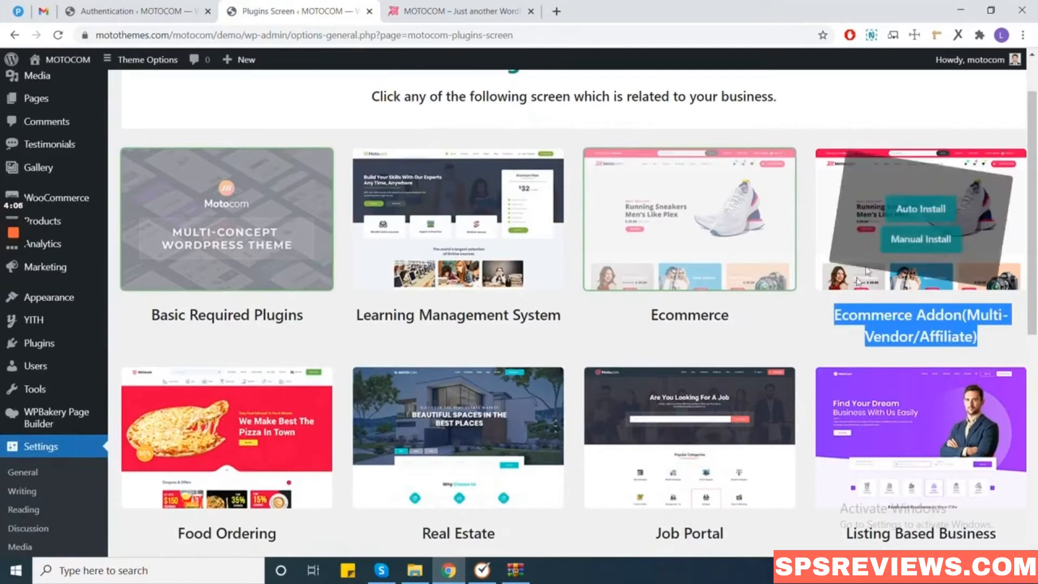
# Auto-install the Ecommerce Addon (Multi-Vendor/Affiliate) card's WCFM and YITH Affiliates plugins.
pyautogui.click(922, 209)
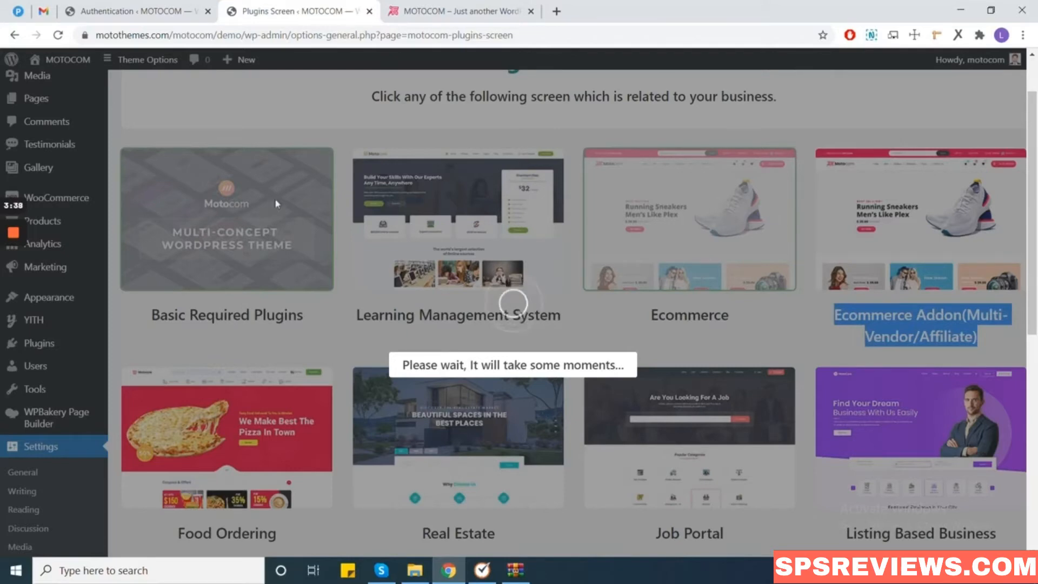
pyautogui.moveTo(9, 257)
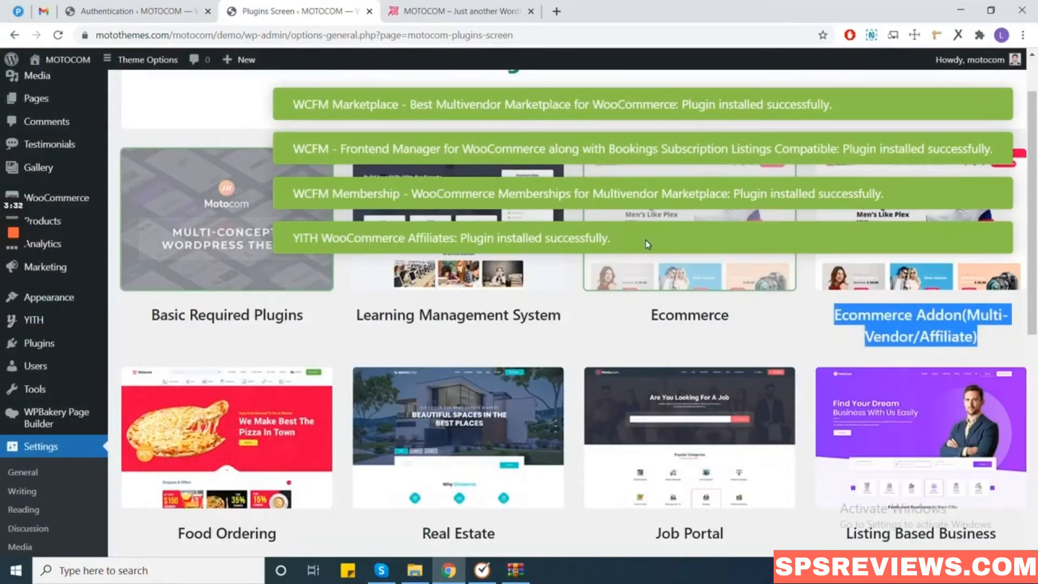
pyautogui.scroll(1, 495, 284)
pyautogui.click(495, 284)
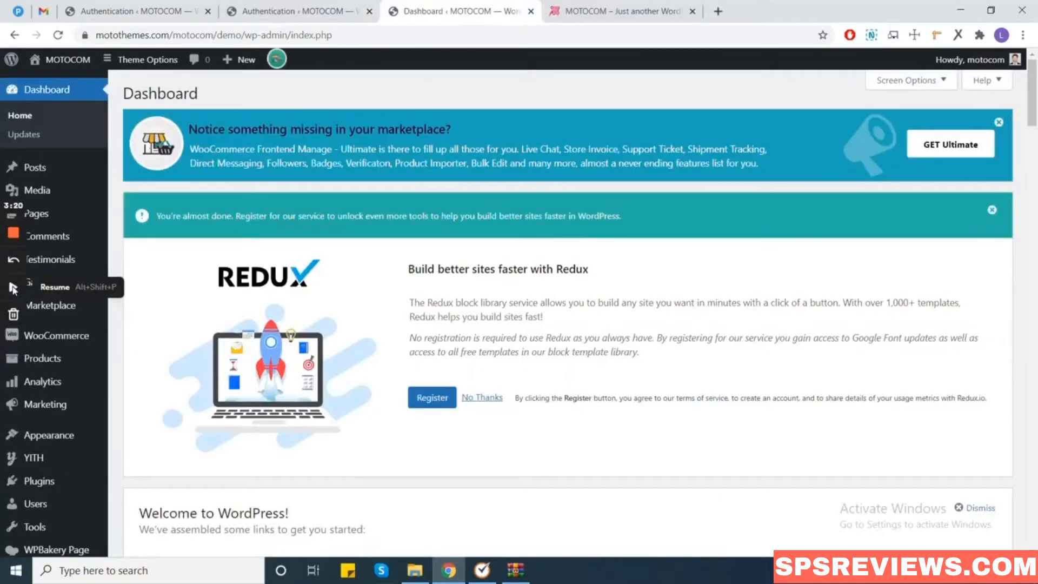
# Go to WooCommerce > Settings from the admin sidebar, landing on the General tab.
pyautogui.click(12, 288)
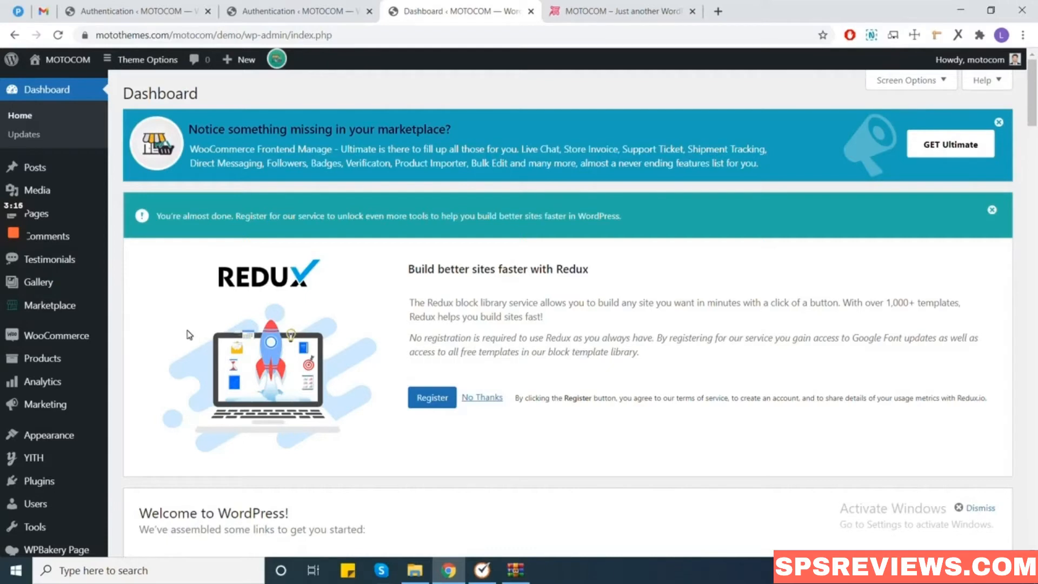
pyautogui.moveTo(101, 335)
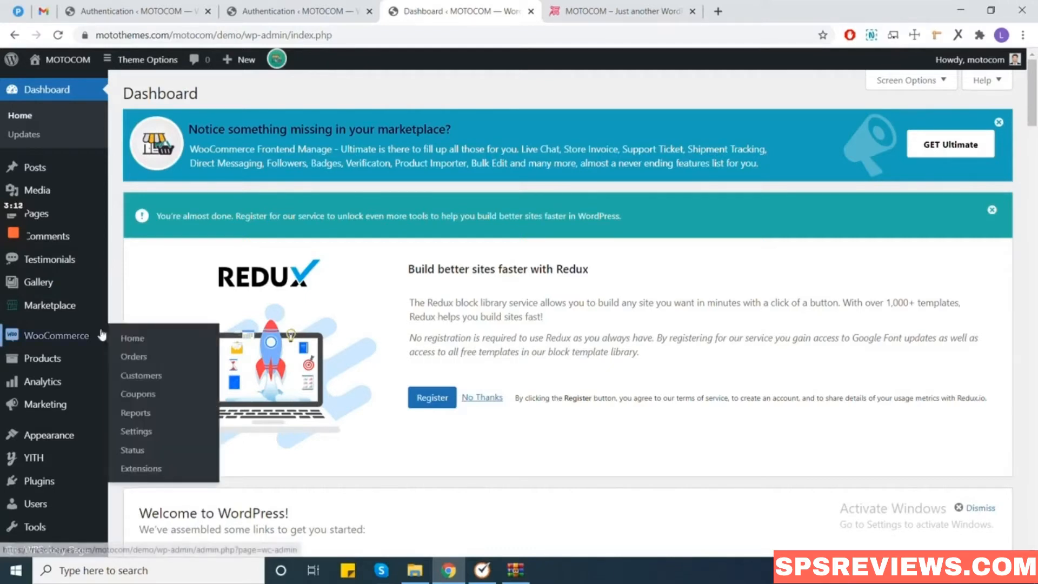
pyautogui.click(130, 432)
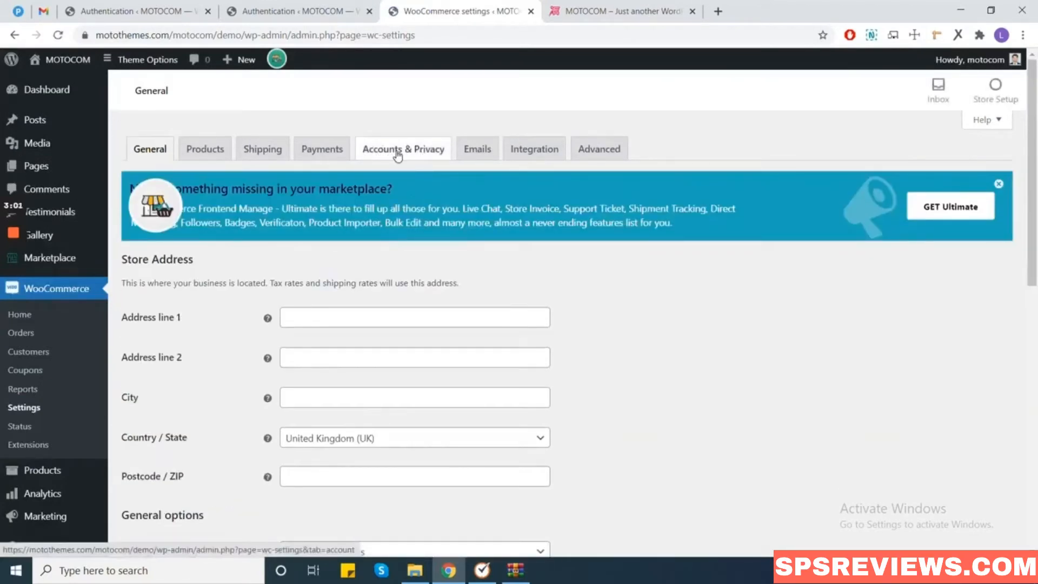
# Under Accounts & Privacy, enable account creation on the My account page and save changes.
pyautogui.click(397, 155)
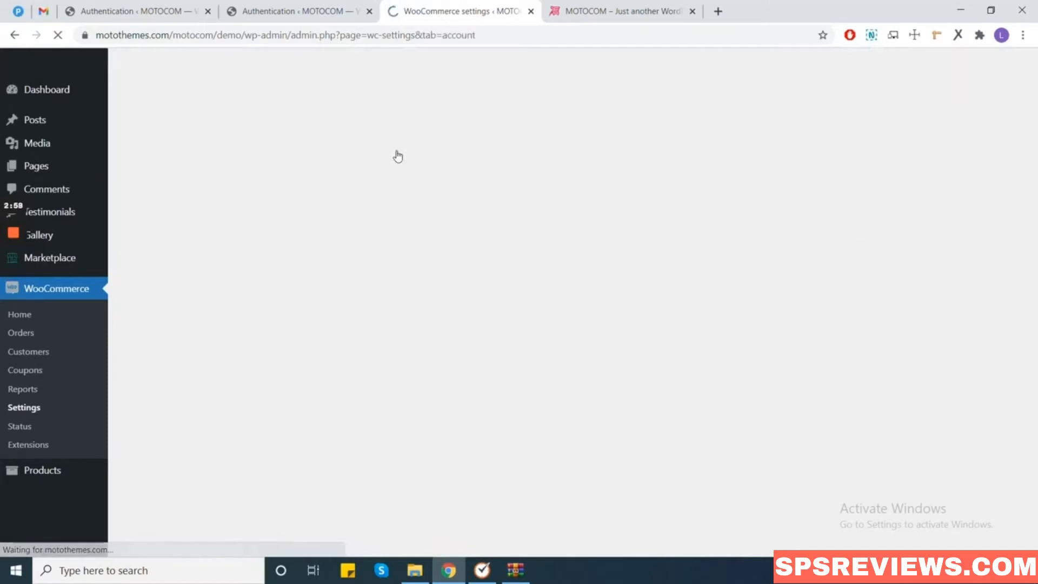
pyautogui.moveTo(296, 274); pyautogui.dragTo(565, 283)
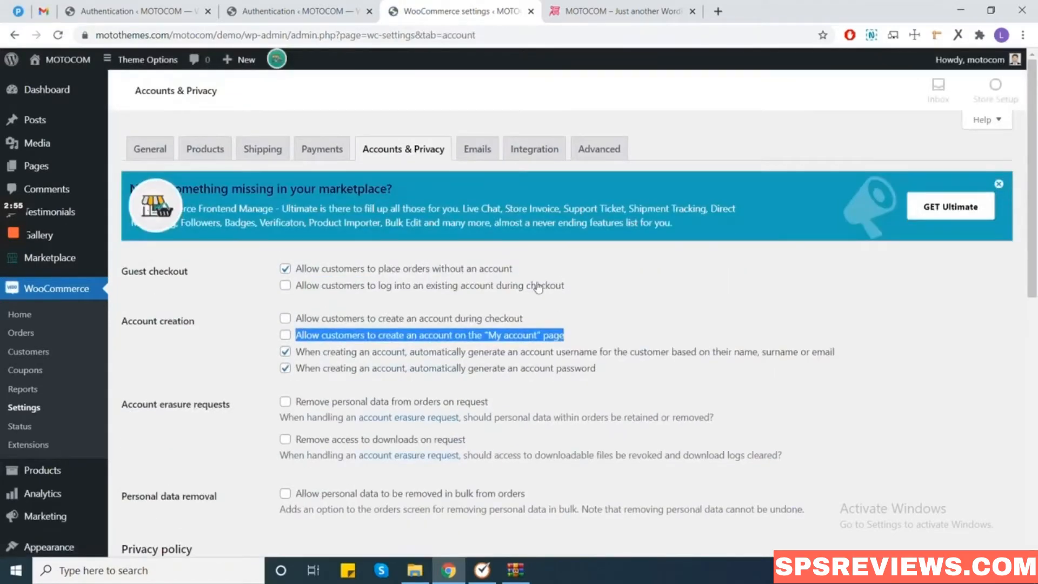
pyautogui.click(291, 336)
pyautogui.click(285, 335)
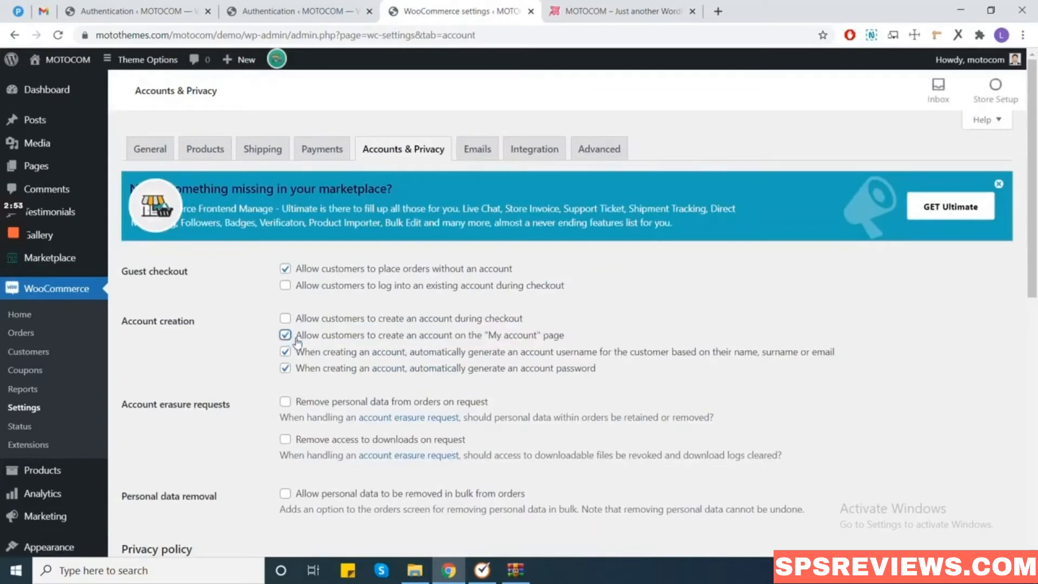
pyautogui.scroll(-6, 311, 346)
pyautogui.scroll(-4, 230, 432)
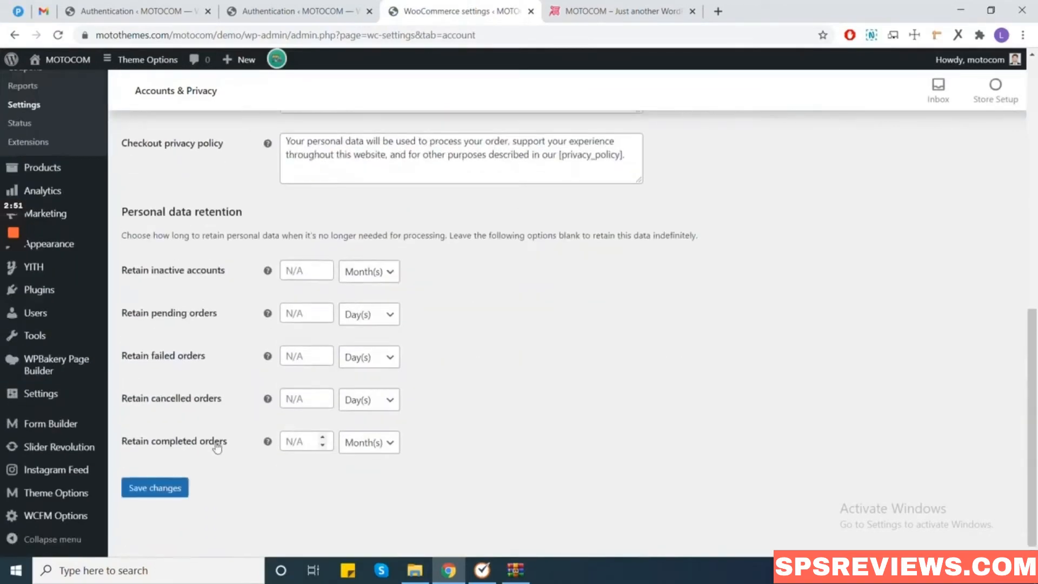
pyautogui.click(161, 489)
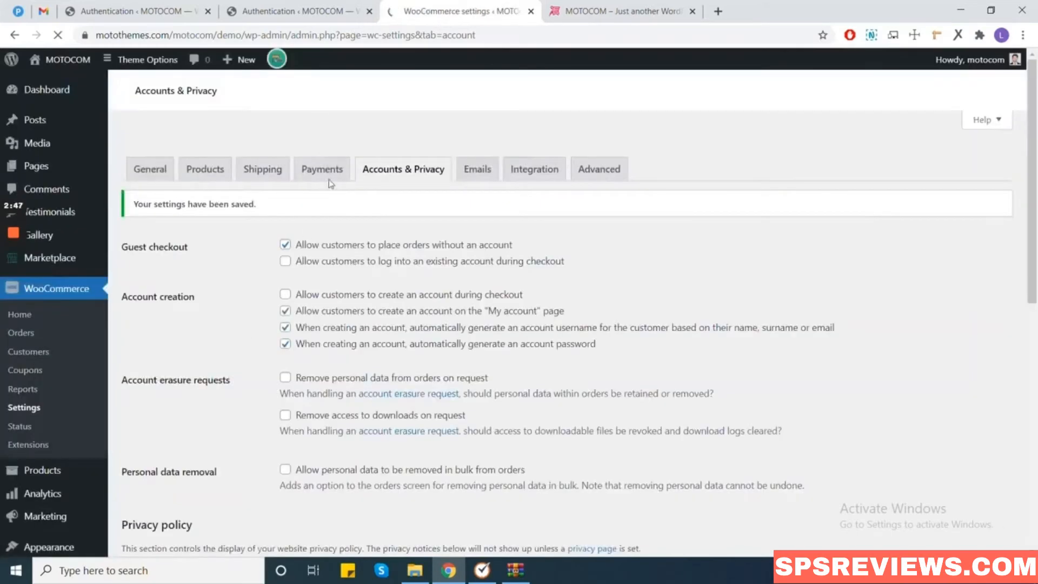
pyautogui.moveTo(282, 65)
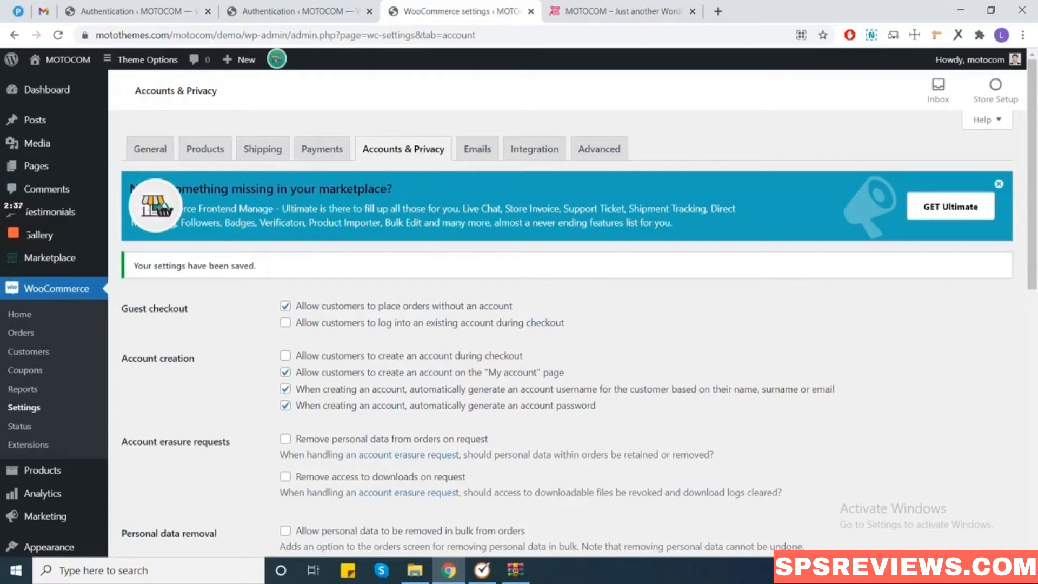
# Load the copied Motocom demo shop address in a private browser window.
pyautogui.hotkey('ctrl', 'shift', 'n')
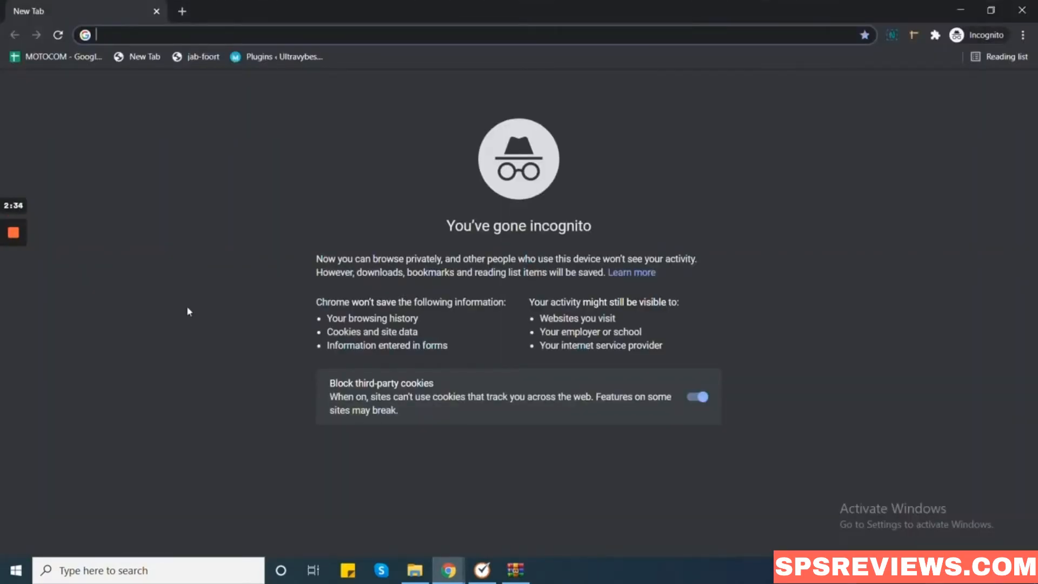
pyautogui.rightClick(246, 36)
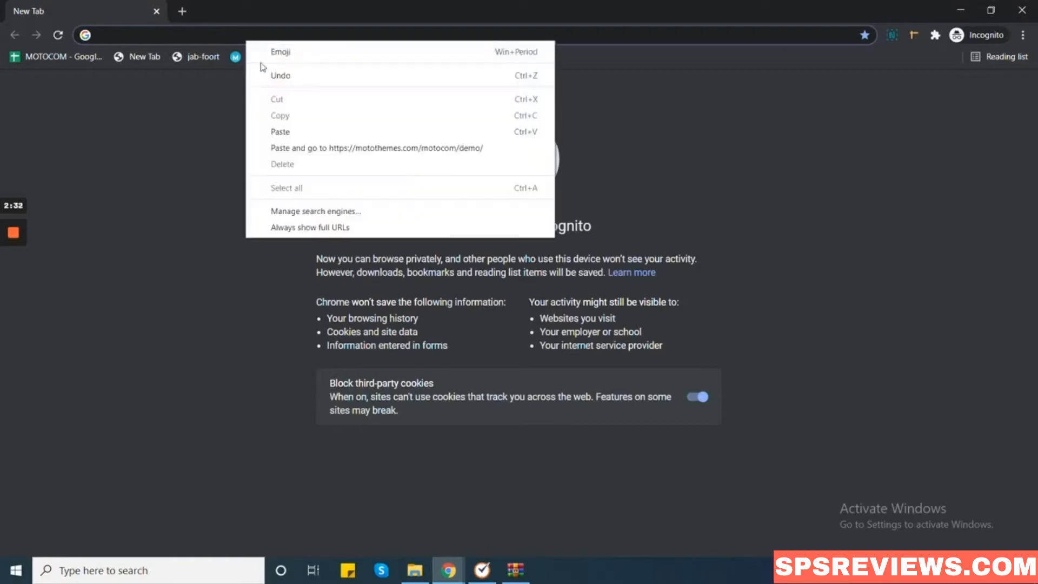
pyautogui.click(283, 135)
pyautogui.press('Return')
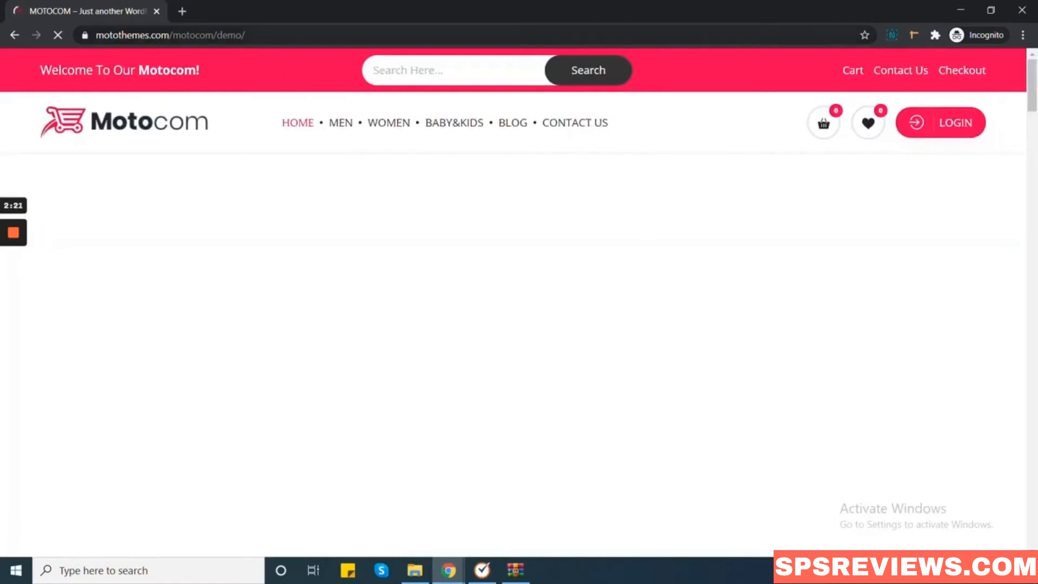
# Append my-account to the shop URL to reach the My Account page.
pyautogui.click(277, 34)
pyautogui.click(276, 35)
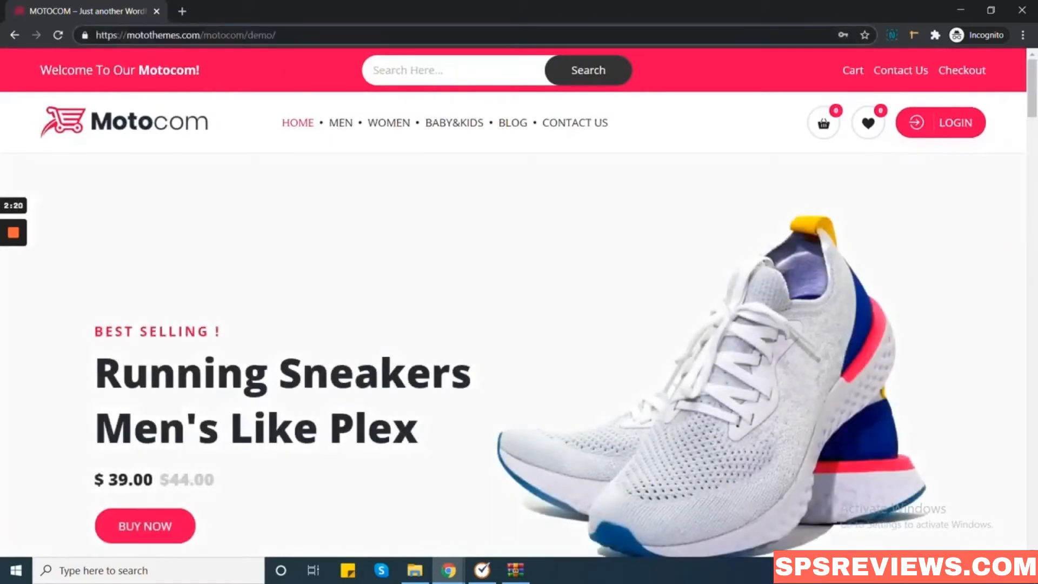
pyautogui.write('my')
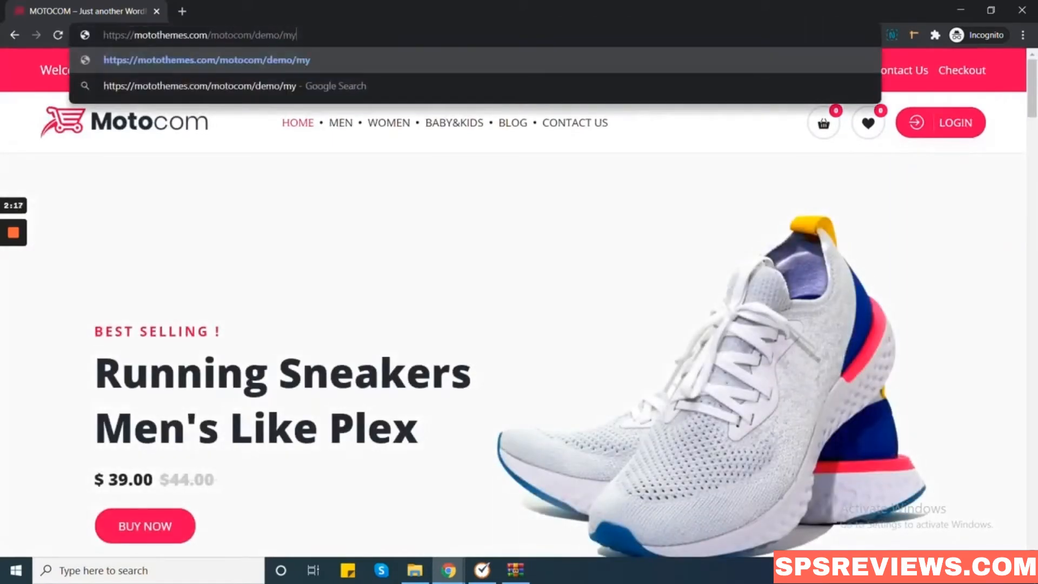
pyautogui.write('-acc')
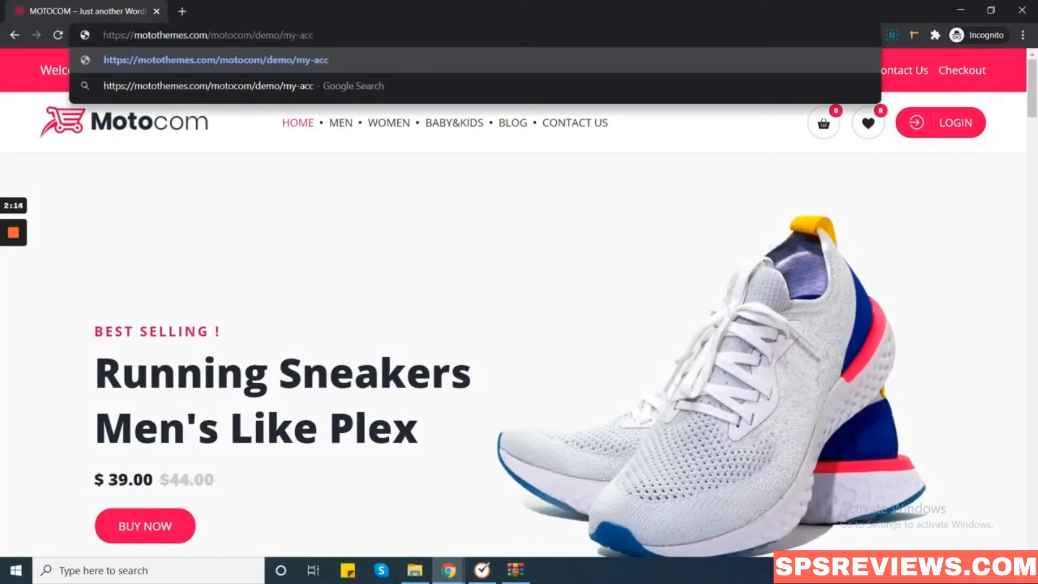
pyautogui.write('ount')
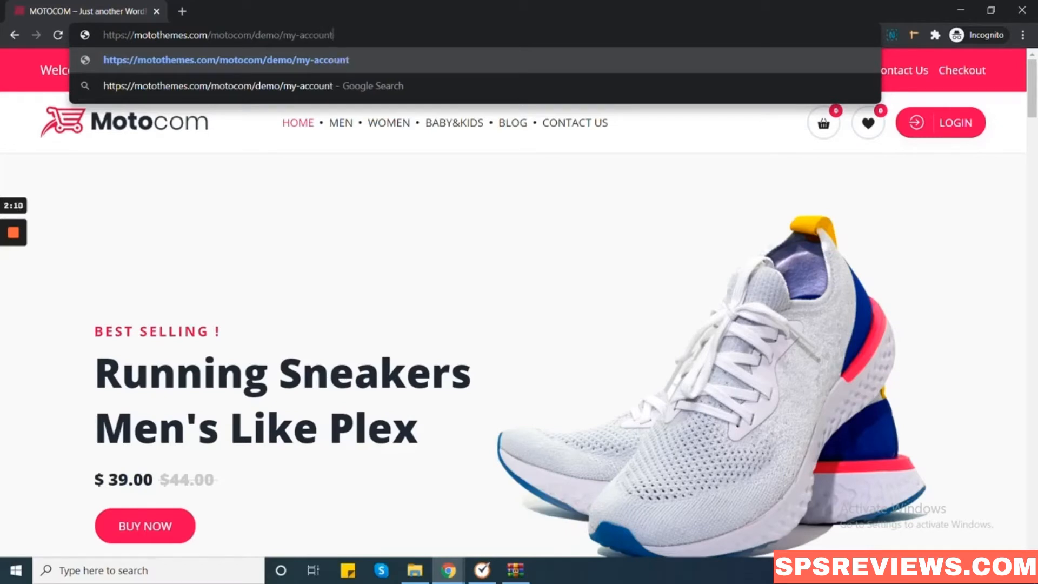
pyautogui.press('Return')
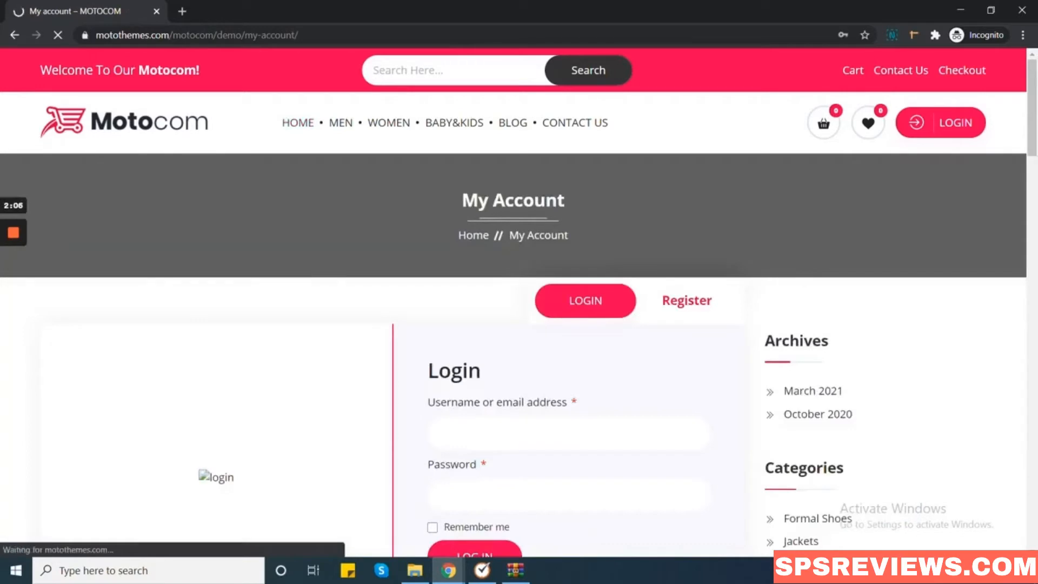
# Switch to the Register tab on My Account and follow the Become a Vendor link.
pyautogui.scroll(-1, 265, 230)
pyautogui.scroll(-3, 264, 231)
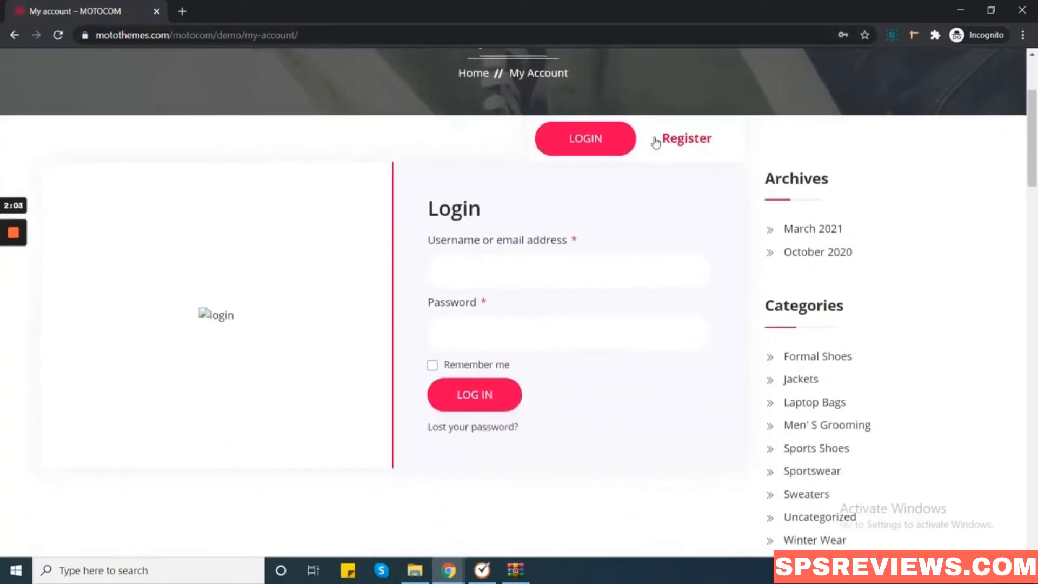
pyautogui.click(690, 141)
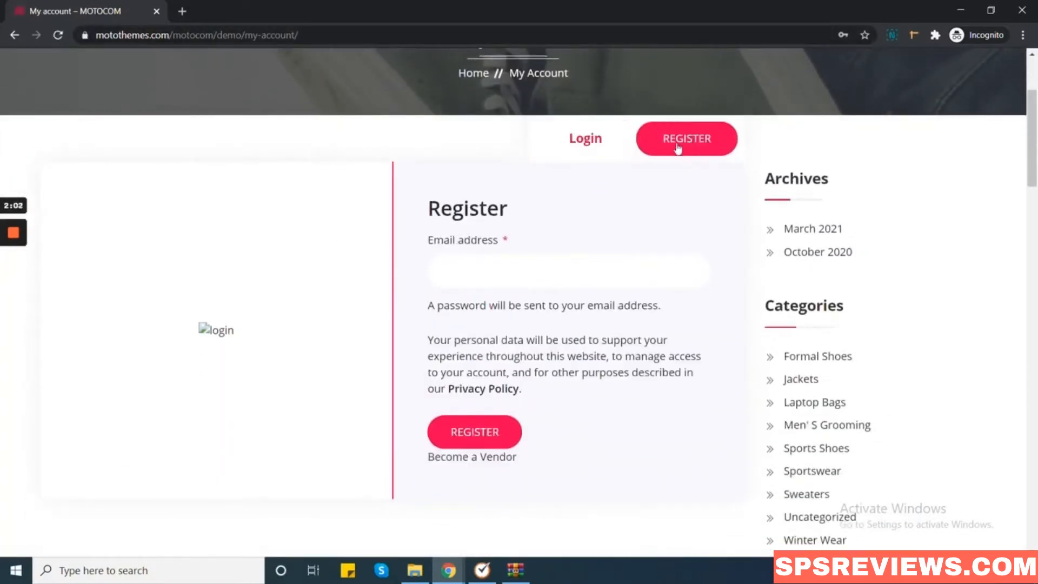
pyautogui.scroll(-2, 578, 396)
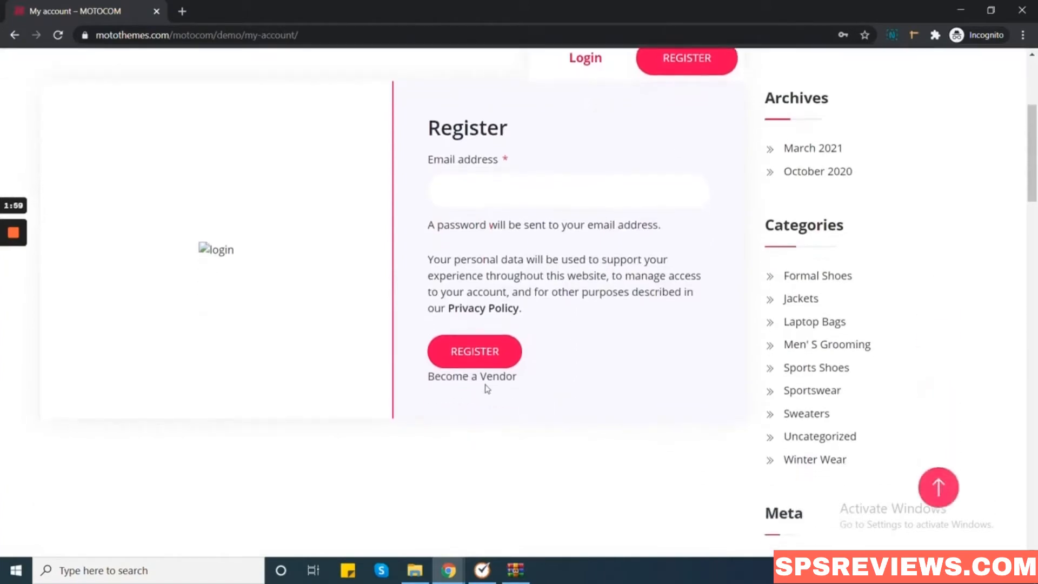
pyautogui.moveTo(423, 383); pyautogui.dragTo(522, 389)
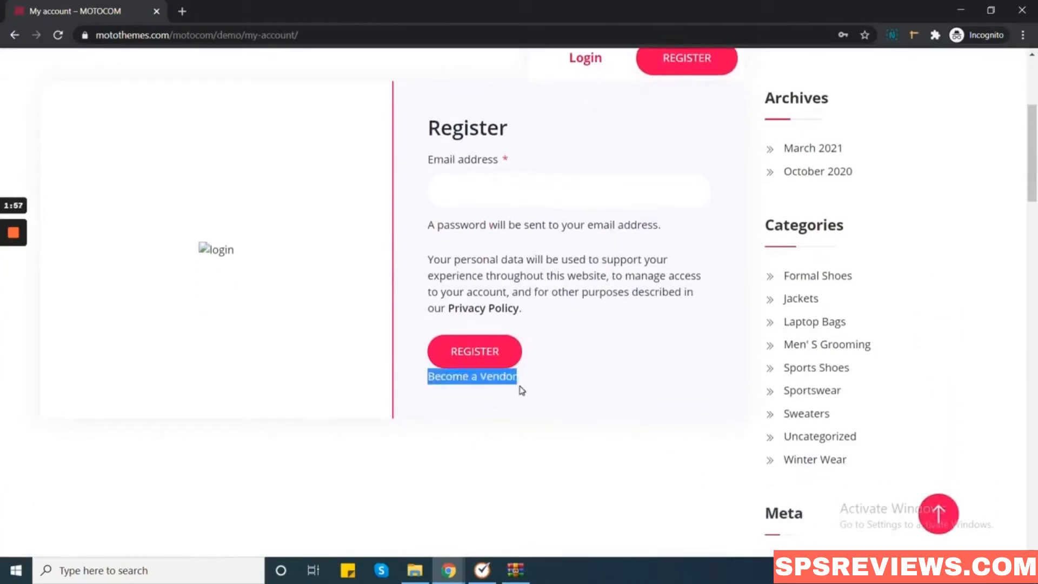
pyautogui.click(479, 382)
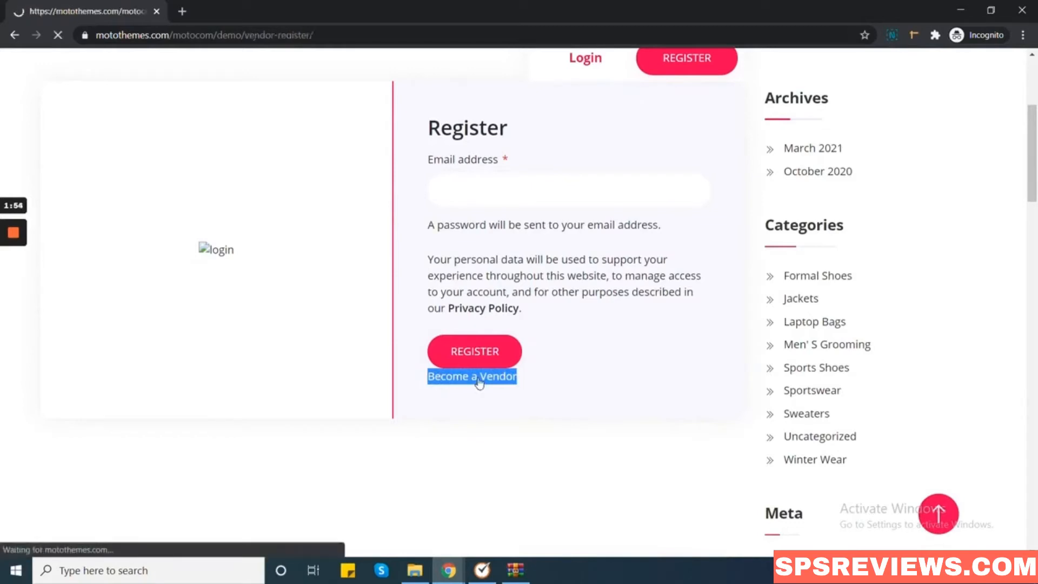
pyautogui.scroll(-3, 316, 336)
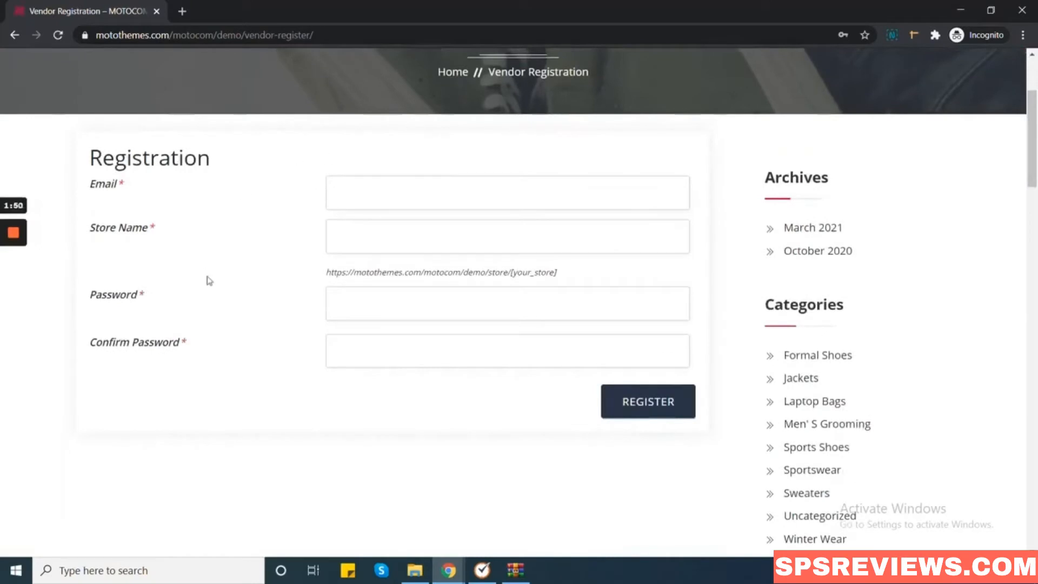
# Enter the vendor's e-mail address and the store name My Test Store.
pyautogui.scroll(2, 212, 332)
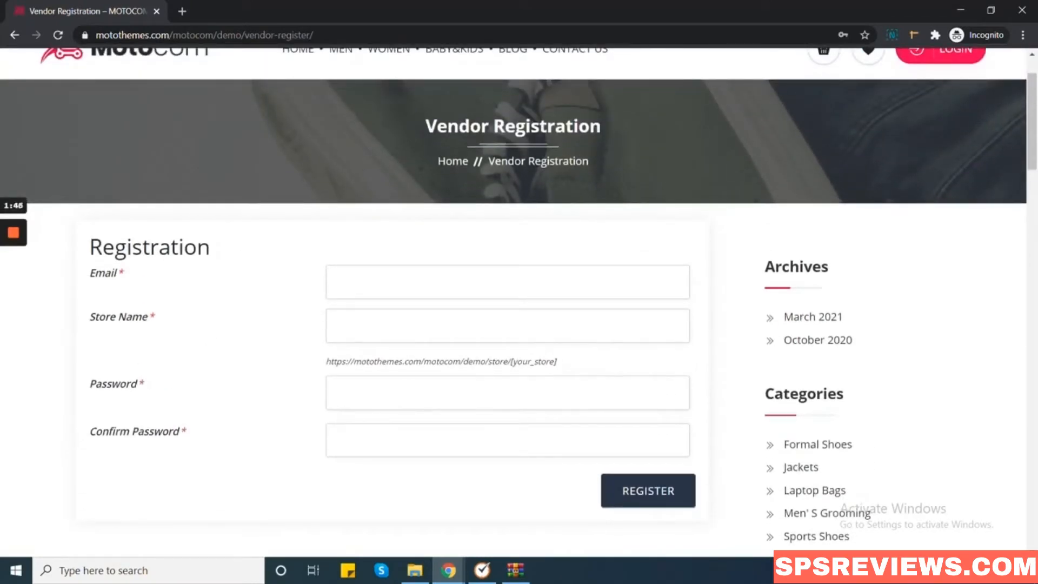
pyautogui.click(390, 282)
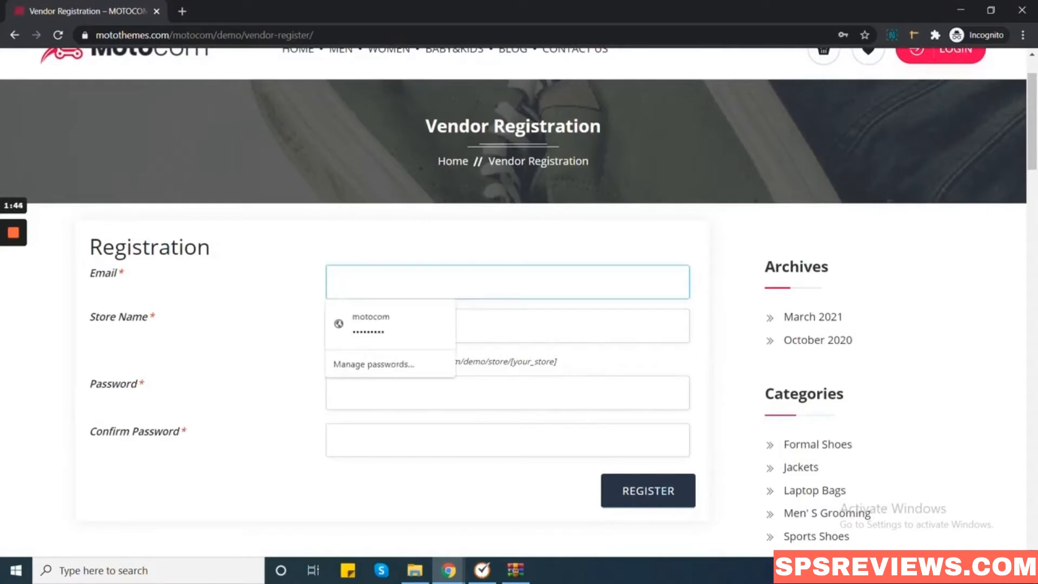
pyautogui.write('test')
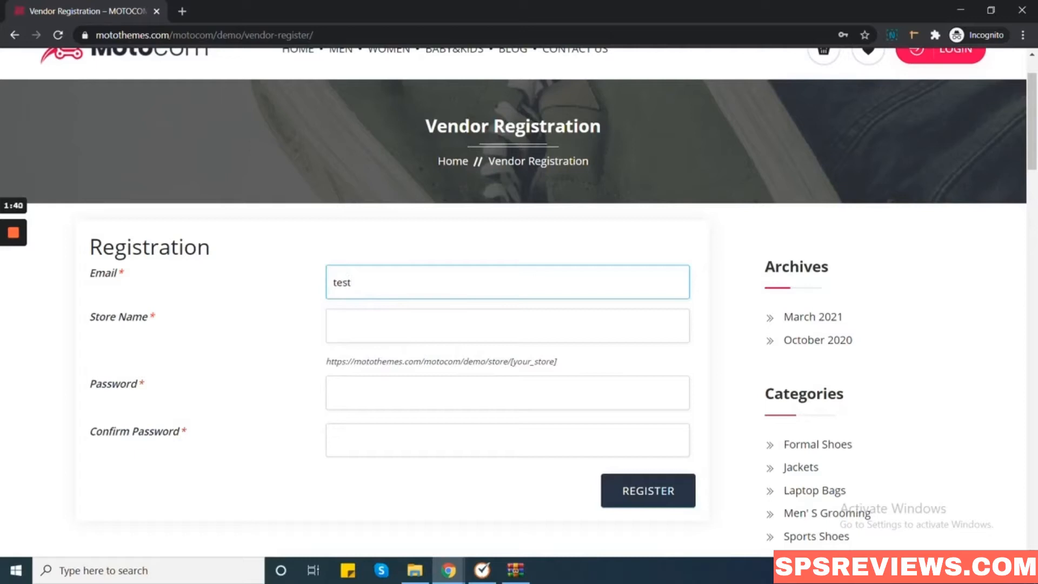
pyautogui.write('@gmail.com')
pyautogui.click(334, 326)
pyautogui.write('My')
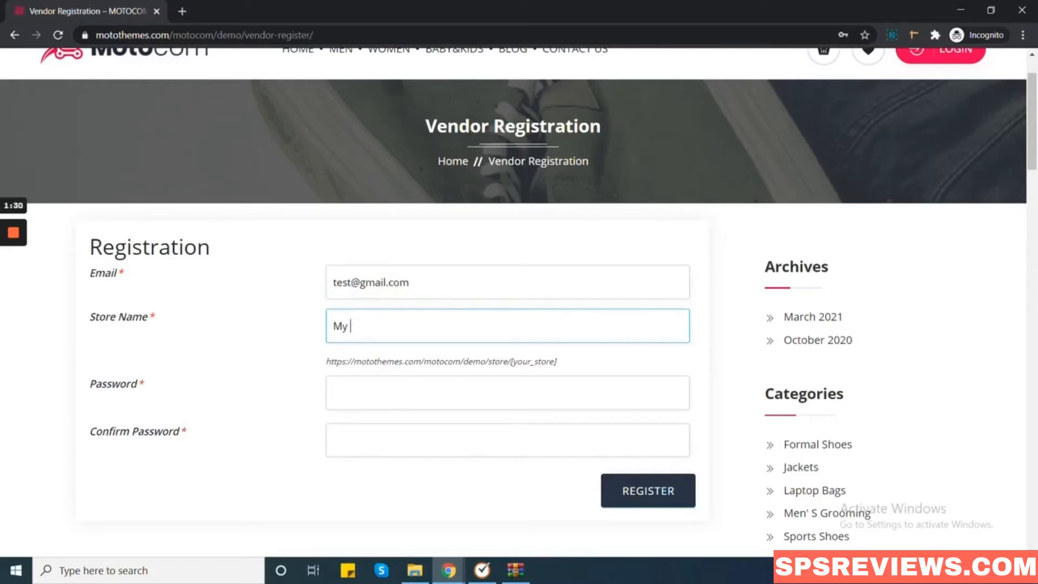
pyautogui.write(' Testb')
pyautogui.press('BackSpace')
pyautogui.write('Store')
# Enter and confirm the vendor password, fix the mismatch and submit the registration.
pyautogui.click(370, 393)
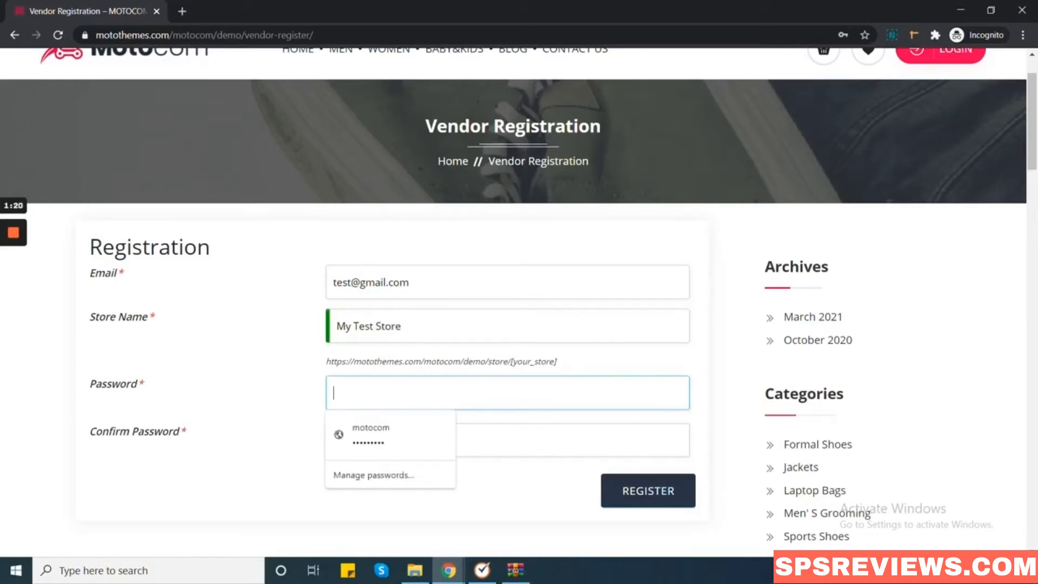
pyautogui.write('test')
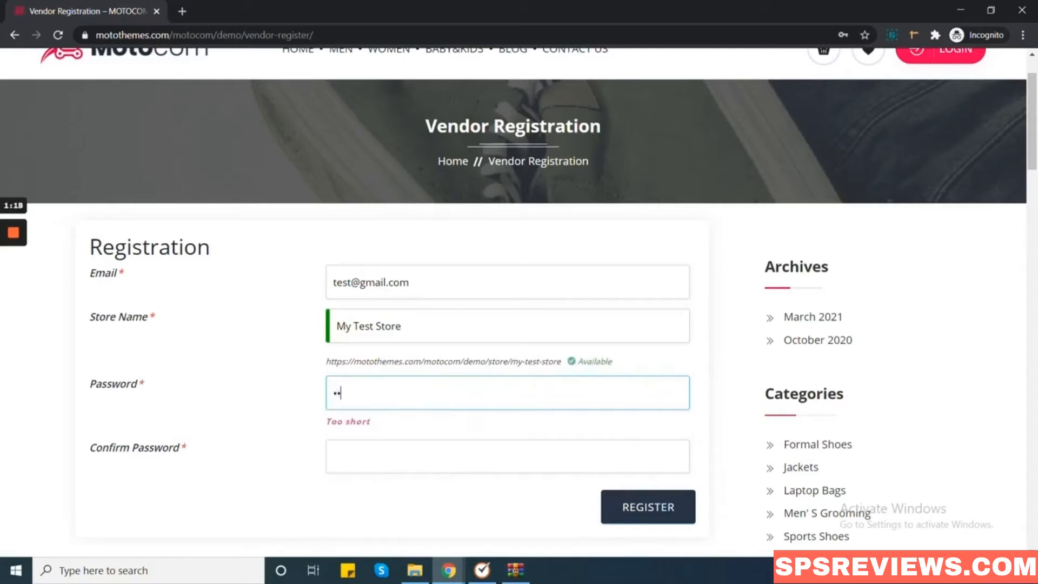
pyautogui.write('1234@')
pyautogui.press('Tab')
pyautogui.write('Test1')
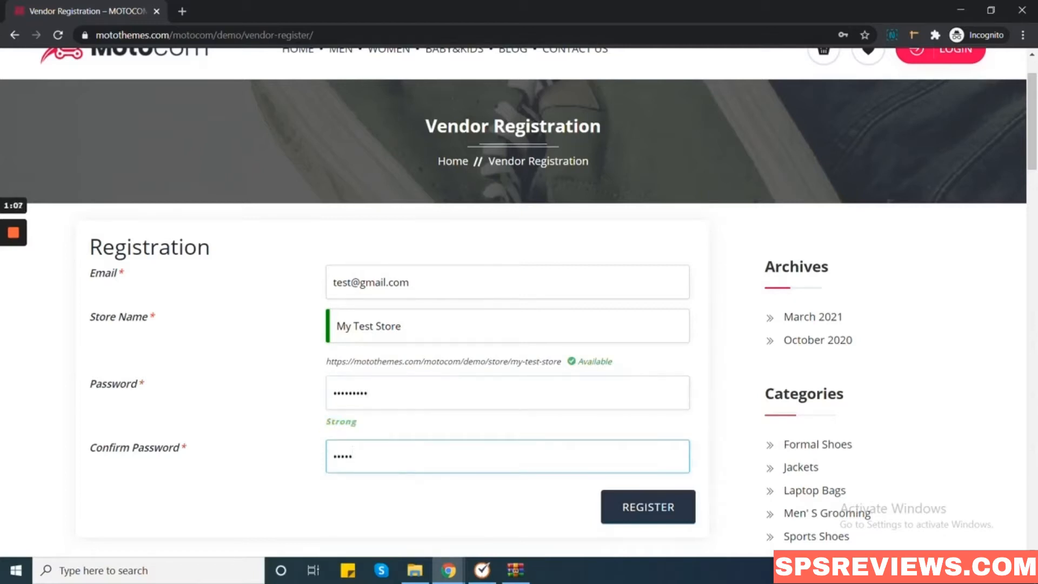
pyautogui.write('••••')
pyautogui.click(653, 511)
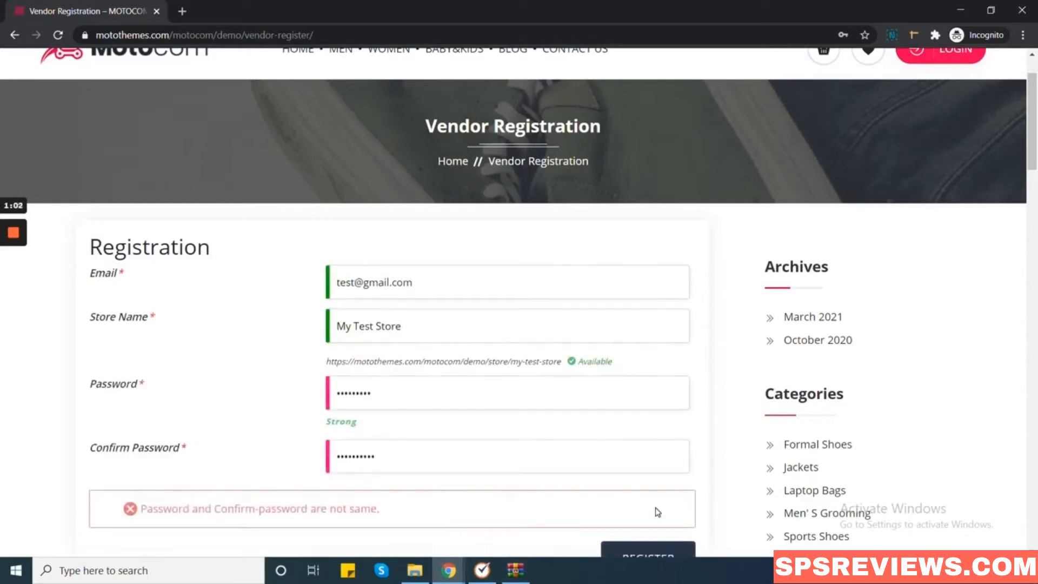
pyautogui.moveTo(372, 313); pyautogui.dragTo(326, 309)
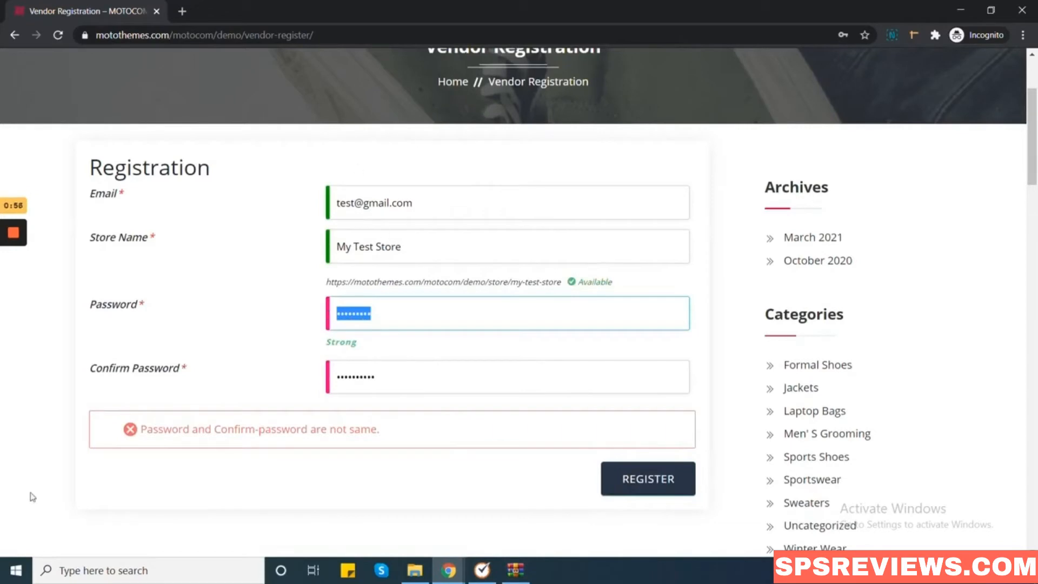
pyautogui.moveTo(3, 269)
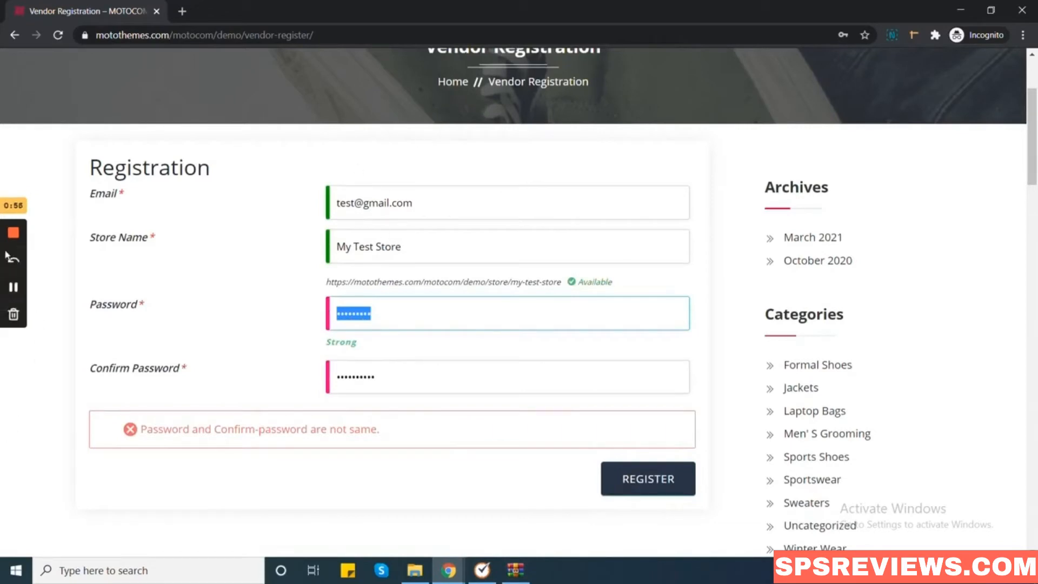
pyautogui.click(14, 287)
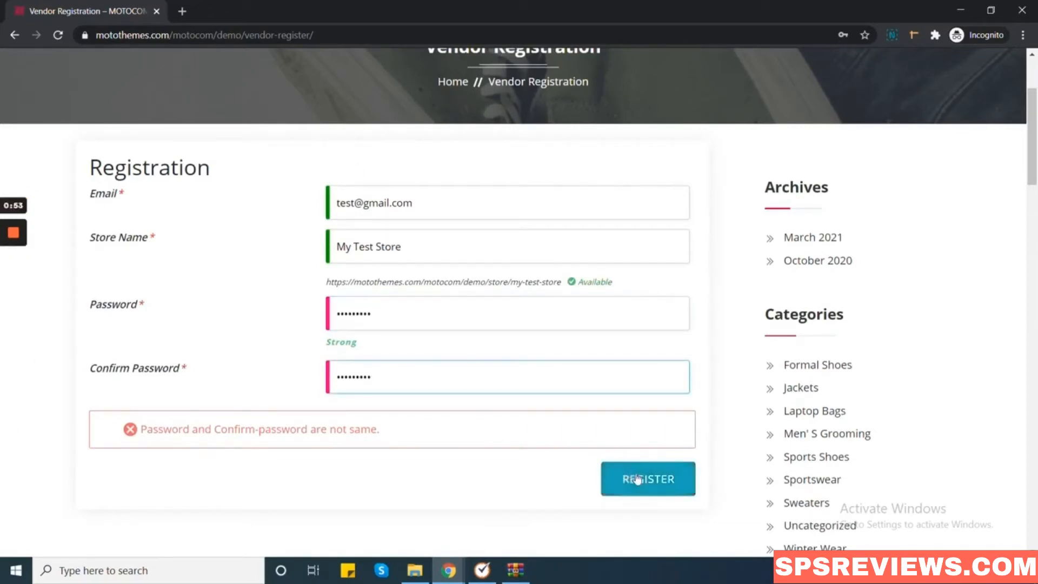
pyautogui.click(638, 479)
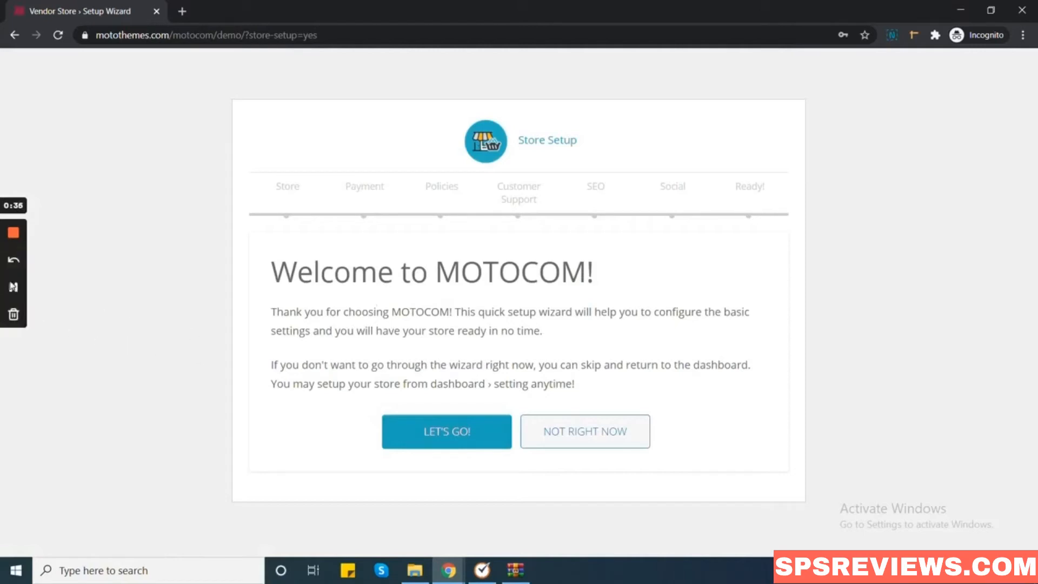
# Start the MOTOCOM wizard with LET'S GO! and scroll the Store setup form to CONTINUE.
pyautogui.click(459, 431)
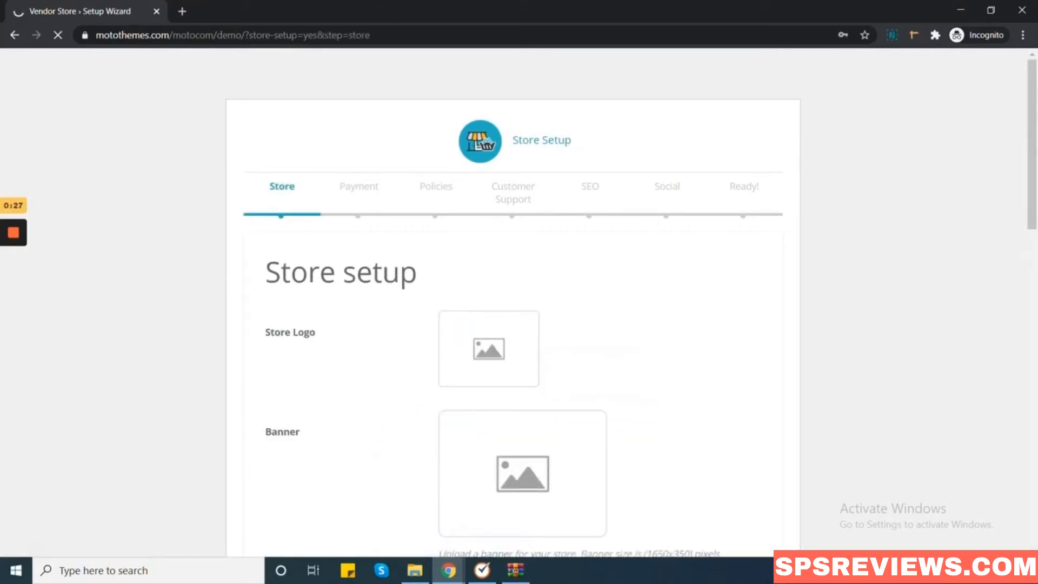
pyautogui.scroll(-1, 325, 295)
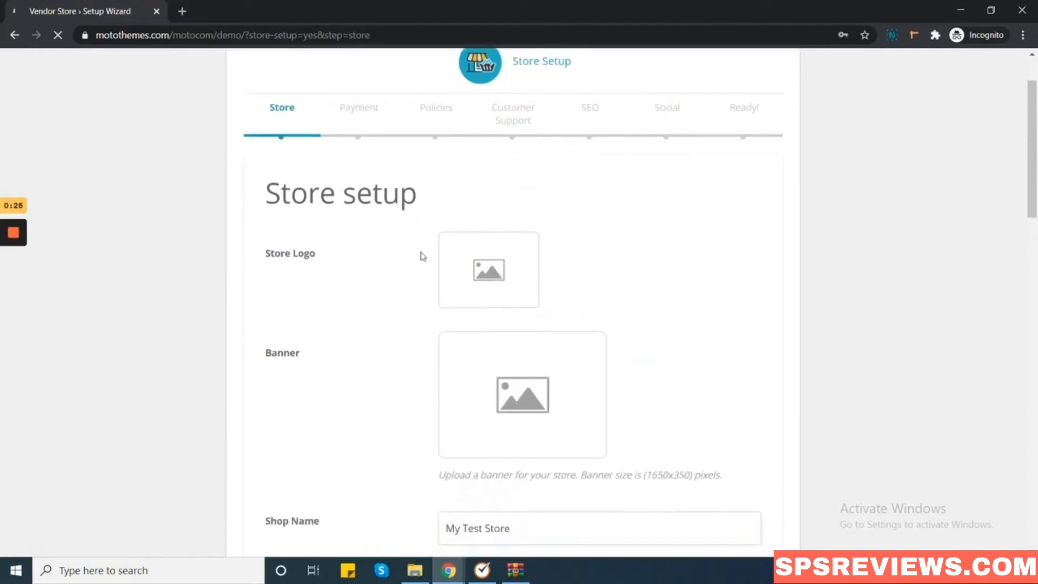
pyautogui.scroll(-5, 573, 262)
pyautogui.scroll(-3, 537, 260)
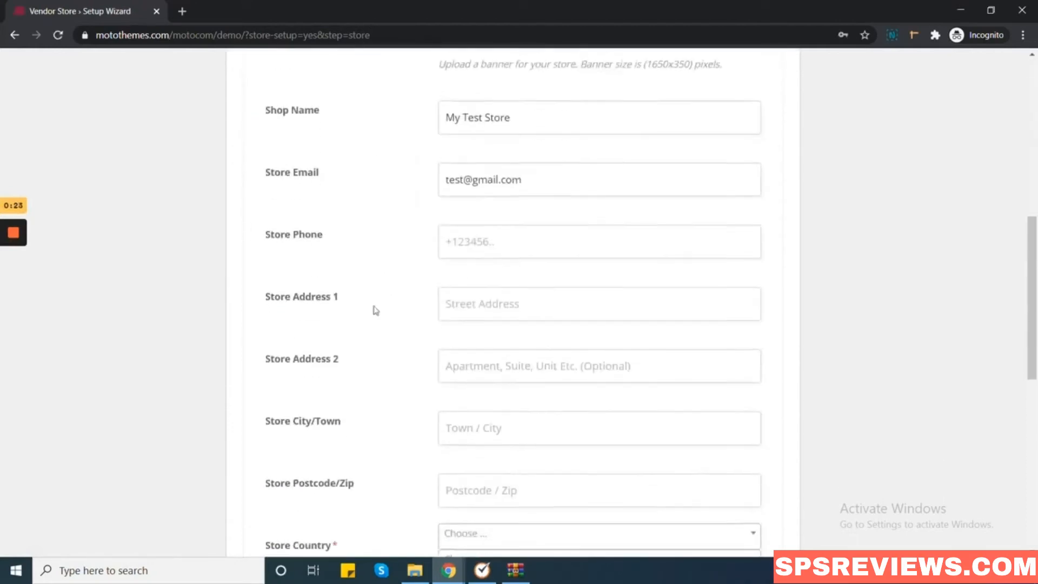
pyautogui.scroll(-5, 343, 274)
pyautogui.scroll(-5, 357, 381)
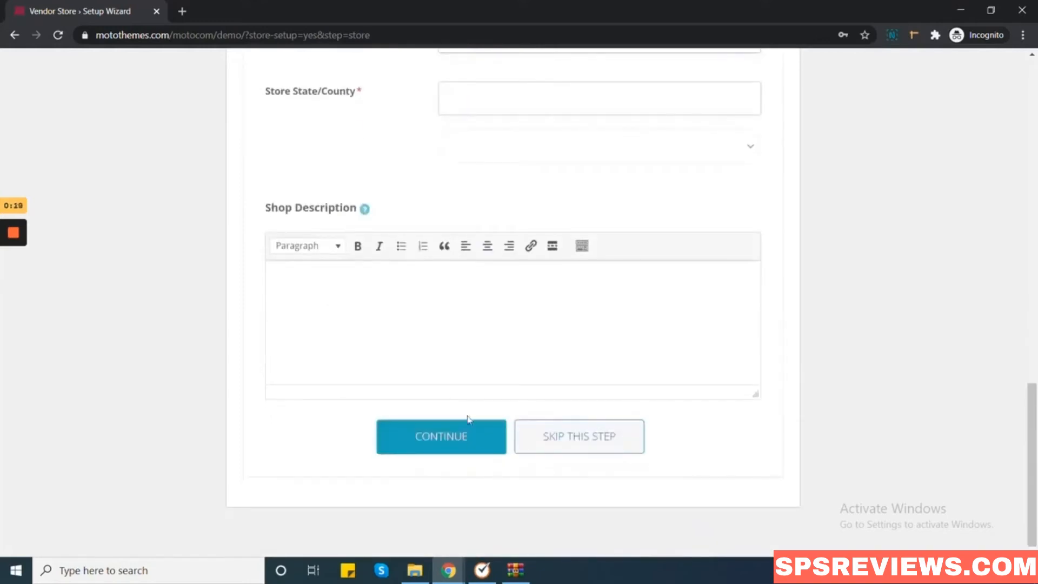
# Continue past the Store setup, Payment and empty Policies steps.
pyautogui.click(458, 438)
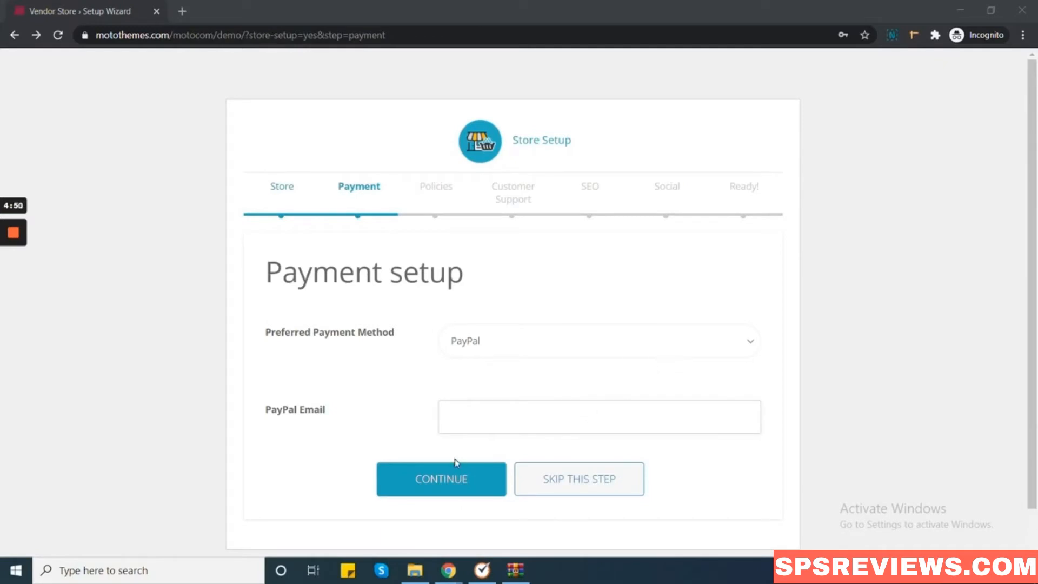
pyautogui.click(450, 484)
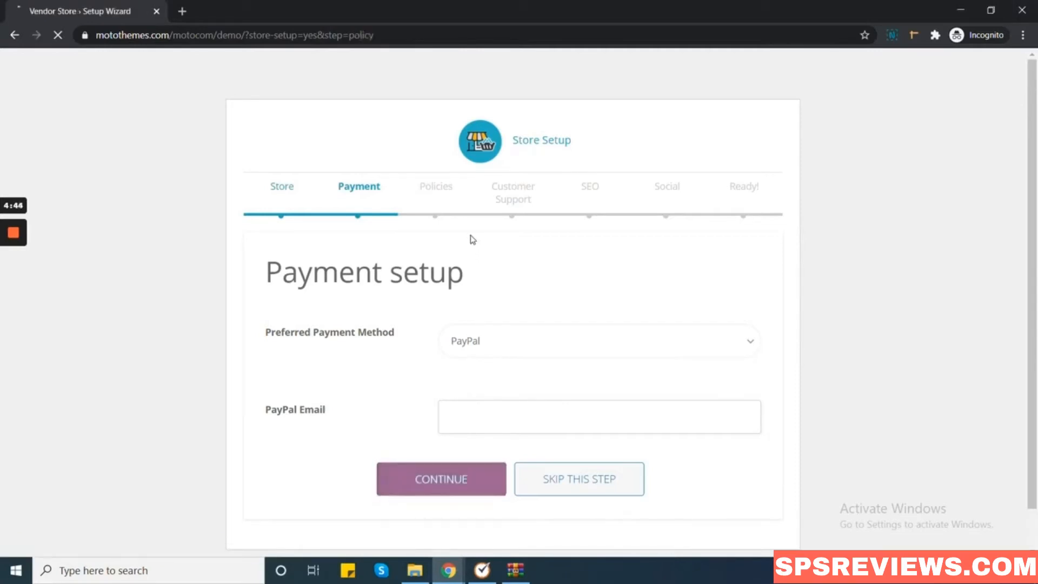
pyautogui.scroll(-3, 470, 243)
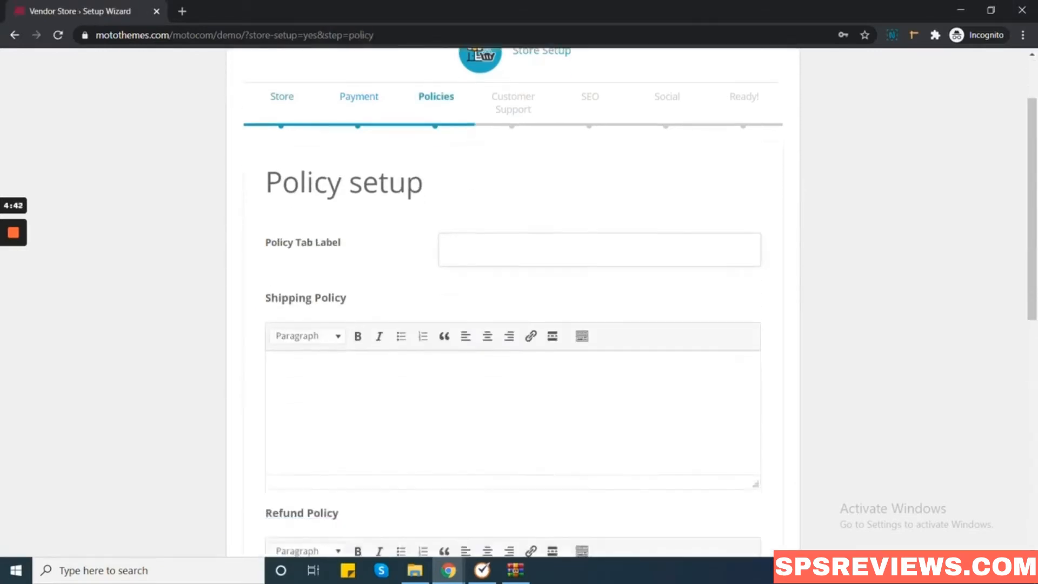
pyautogui.scroll(-8, 465, 254)
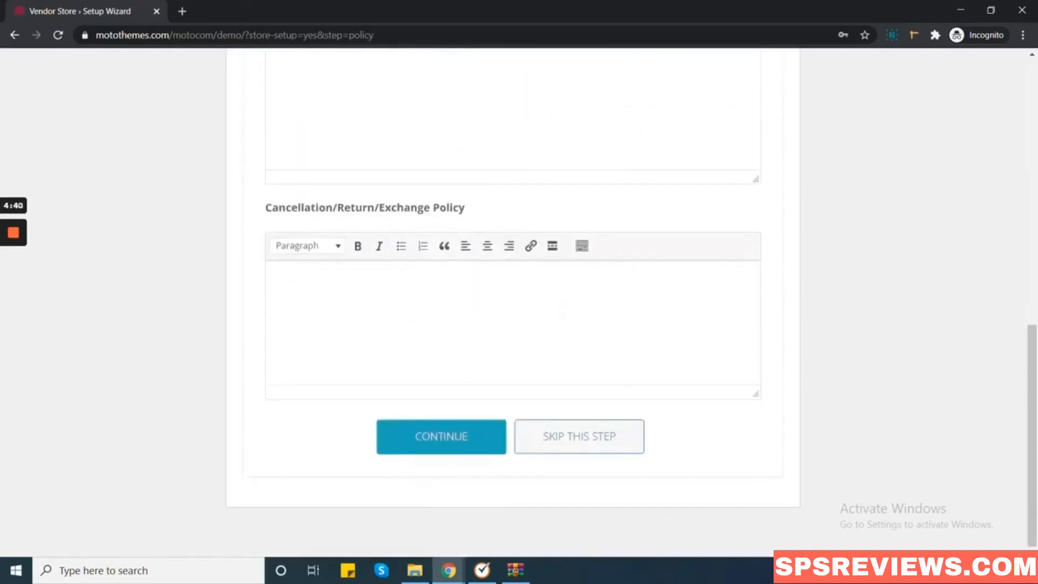
pyautogui.click(454, 437)
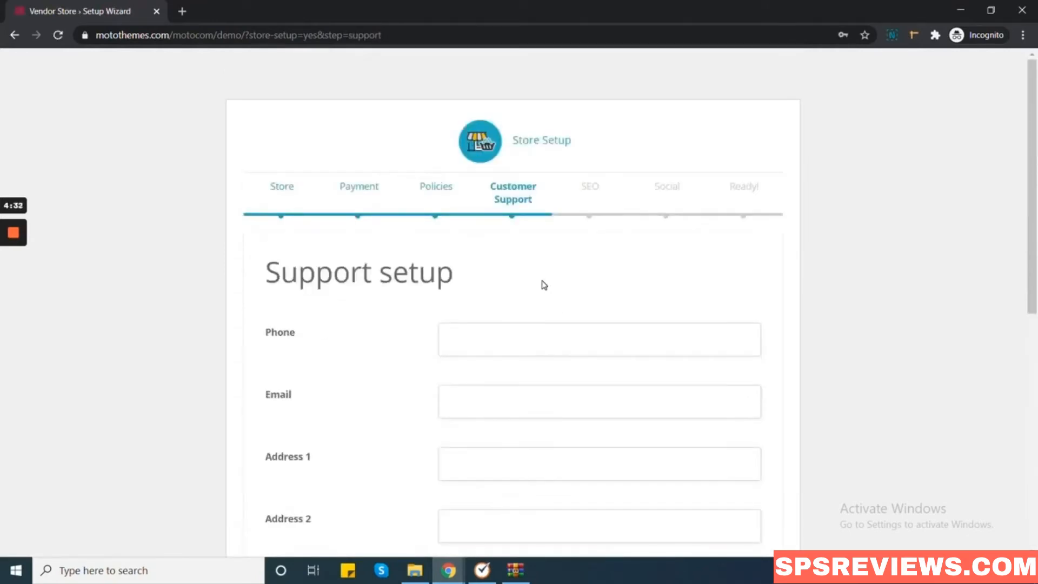
# Skip the Customer Support and SEO steps, leaving their fields empty.
pyautogui.scroll(-6, 544, 285)
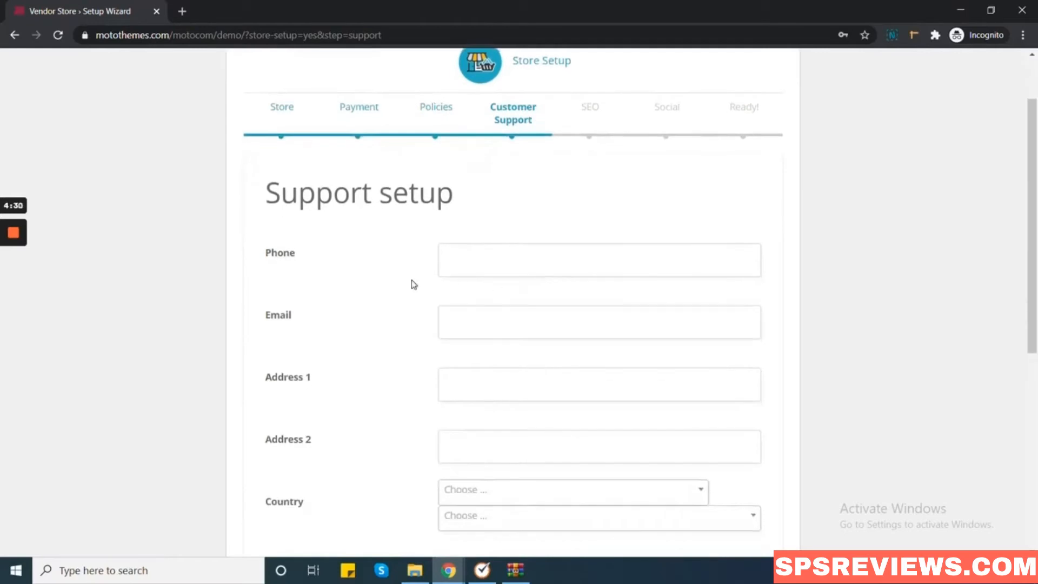
pyautogui.scroll(-3, 414, 284)
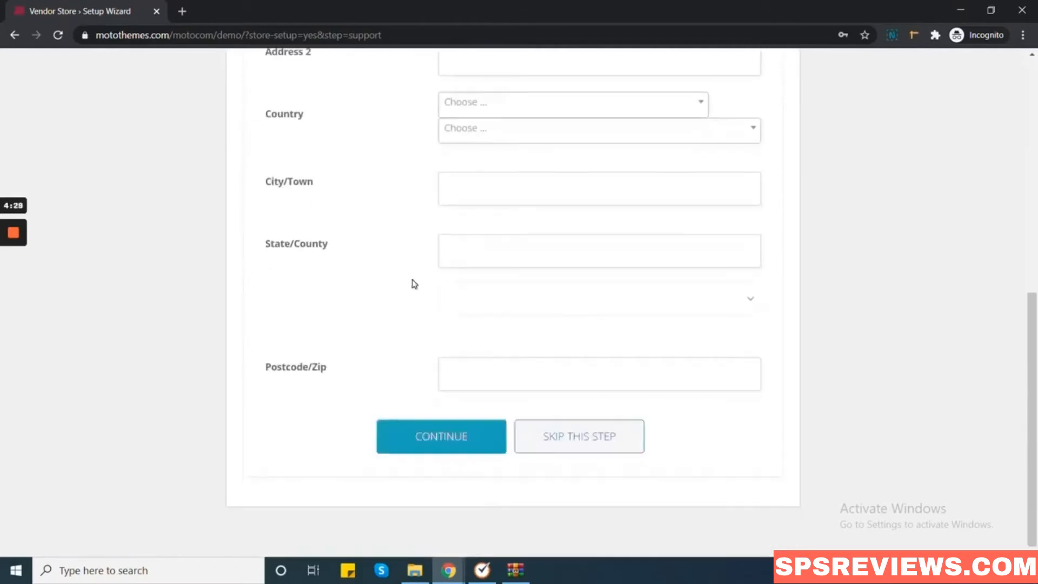
pyautogui.click(467, 441)
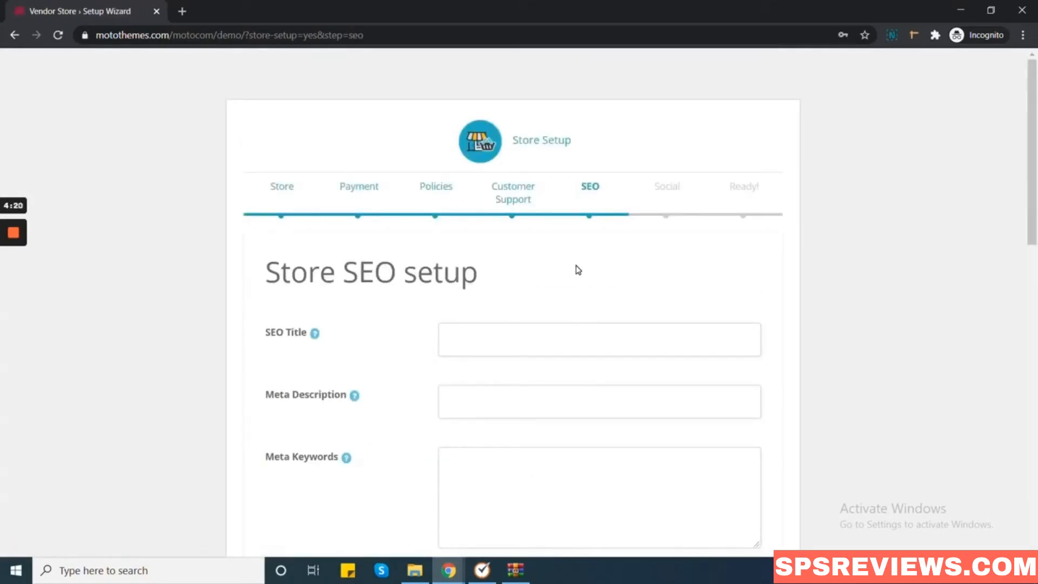
pyautogui.scroll(-15, 578, 270)
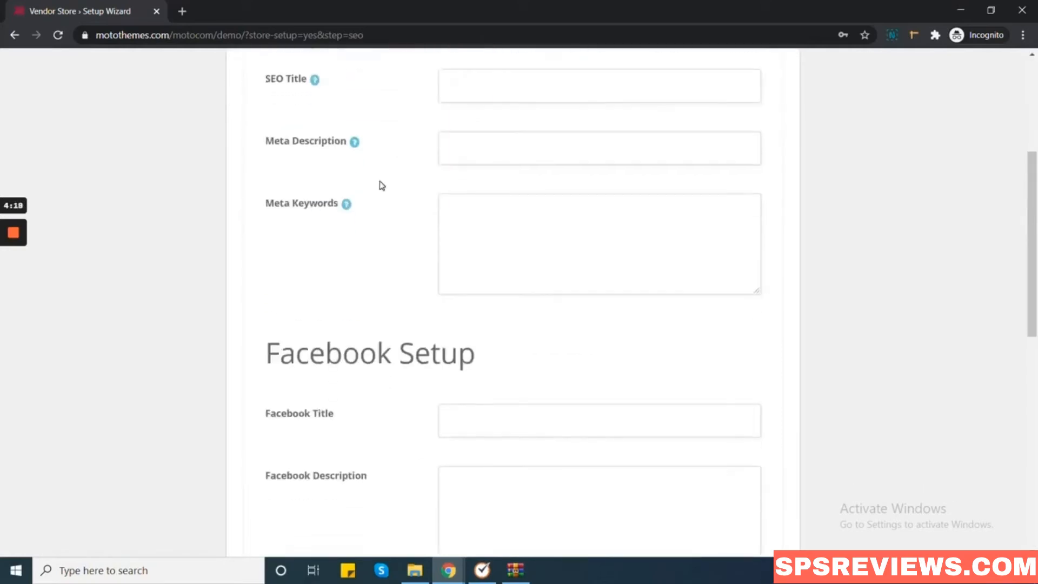
pyautogui.scroll(8, 413, 214)
pyautogui.scroll(-8, 425, 288)
pyautogui.click(439, 436)
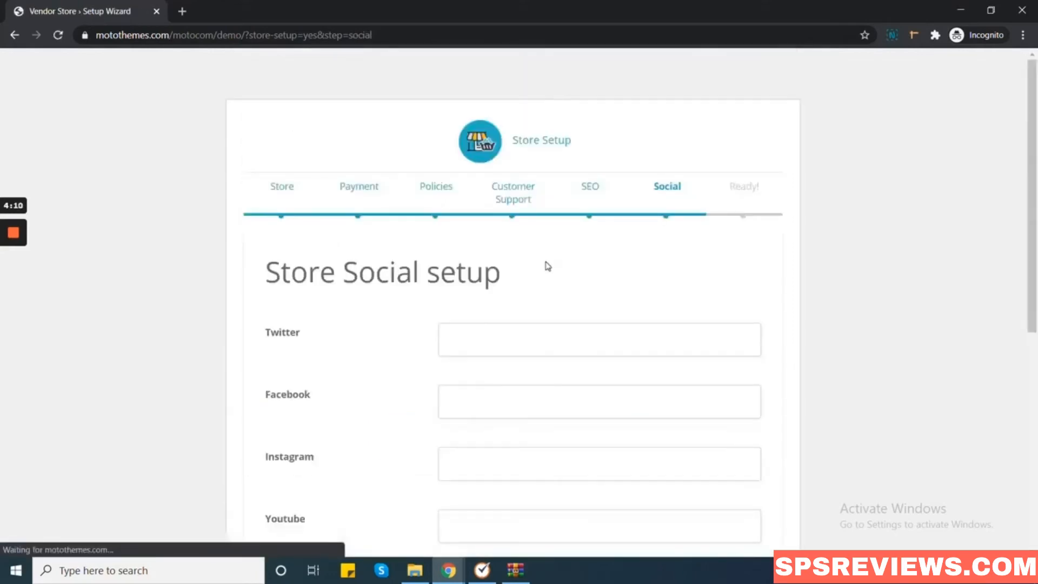
# Continue past the empty Social step, then choose LET'S GO TO THE DASHBOARD.
pyautogui.scroll(-5, 540, 270)
pyautogui.scroll(-2, 435, 266)
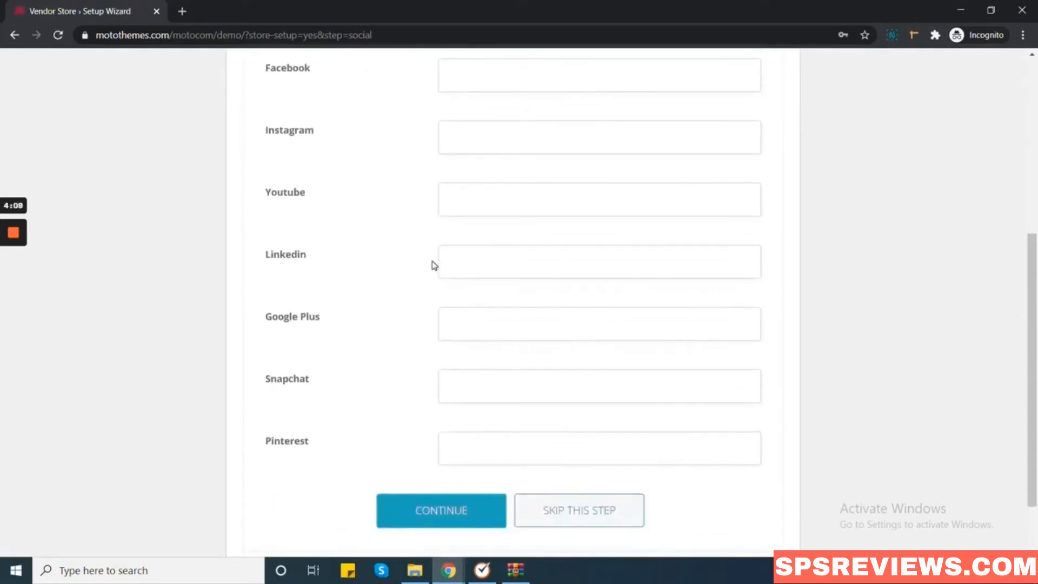
pyautogui.scroll(-2, 453, 433)
pyautogui.click(453, 434)
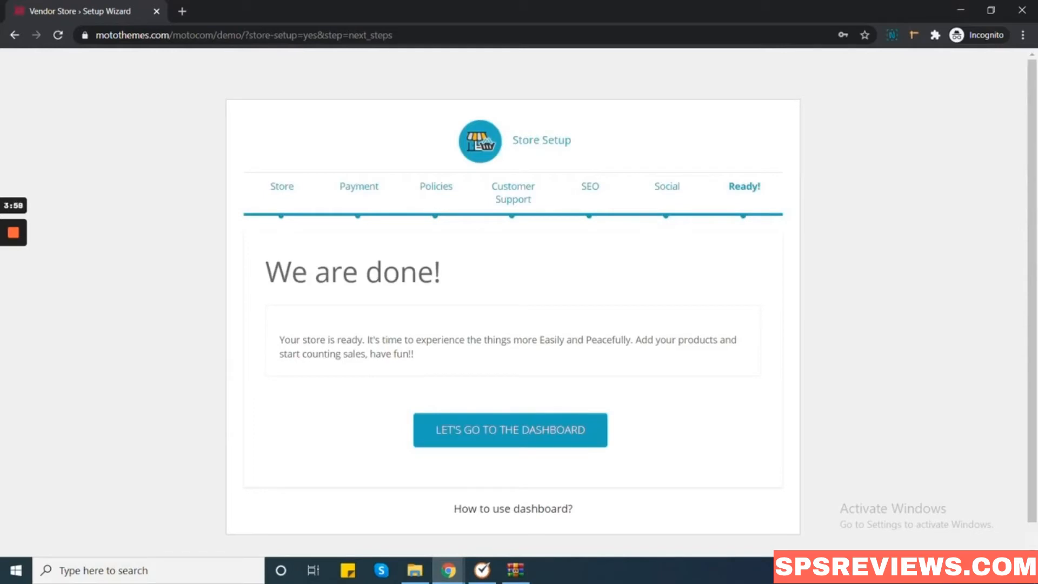
pyautogui.click(570, 432)
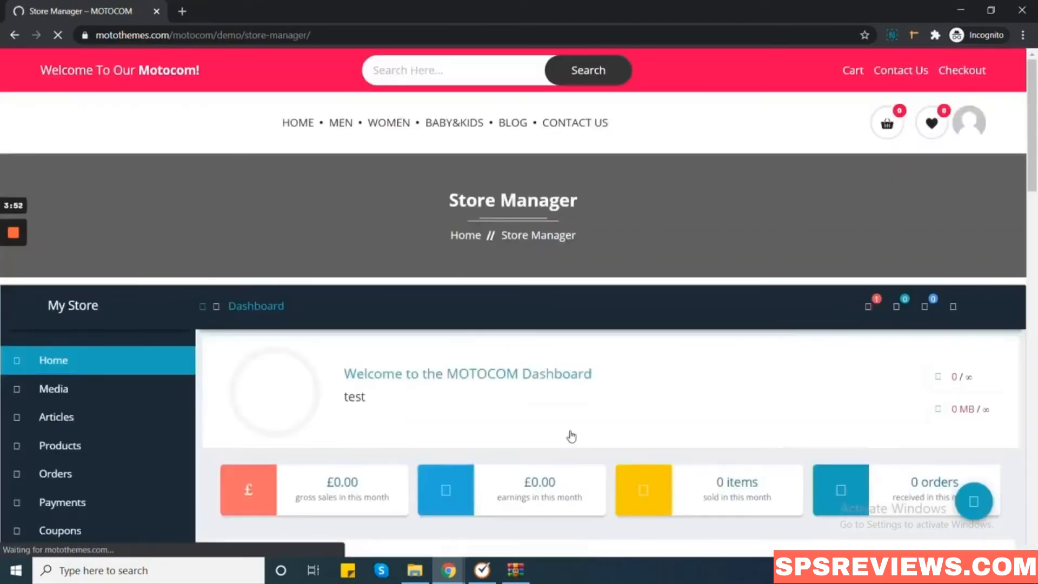
# Let the Store Manager dashboard load and scroll through its £0.00 sales, orders and analytics panels.
pyautogui.moveTo(13, 266)
pyautogui.click(13, 287)
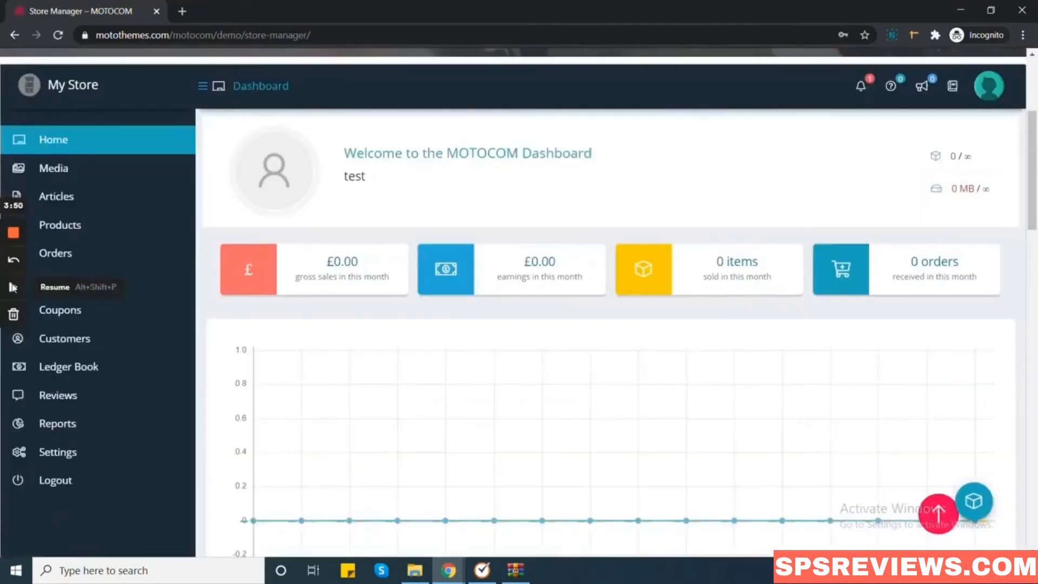
pyautogui.click(13, 287)
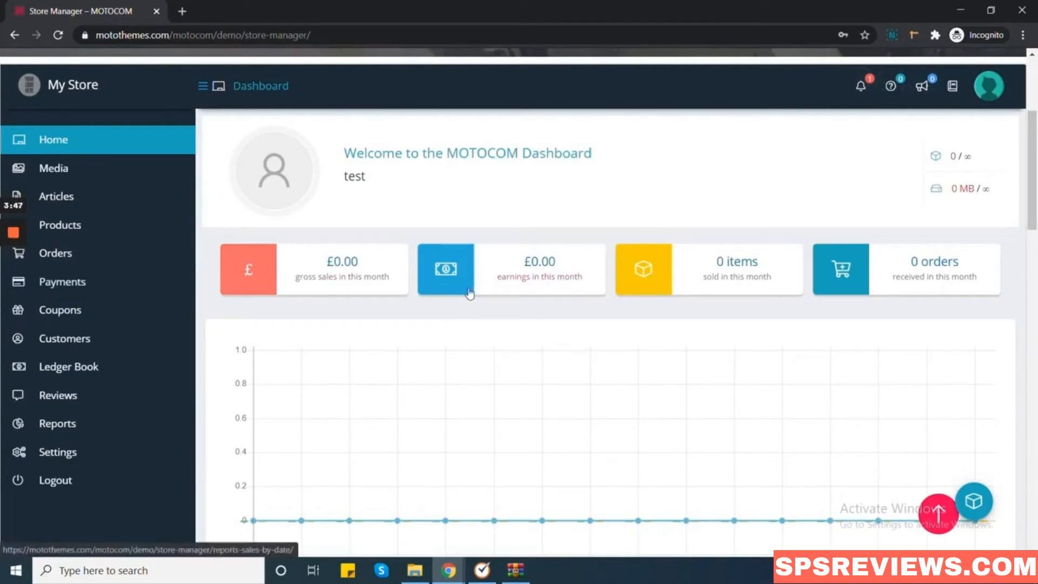
pyautogui.scroll(-3, 622, 299)
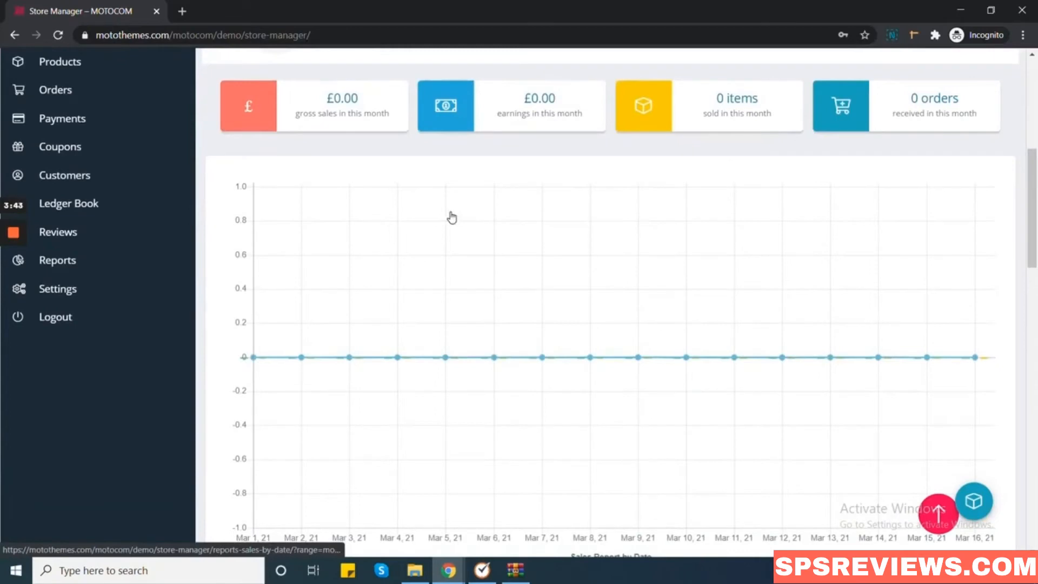
pyautogui.scroll(-6, 452, 217)
pyautogui.scroll(-3, 432, 228)
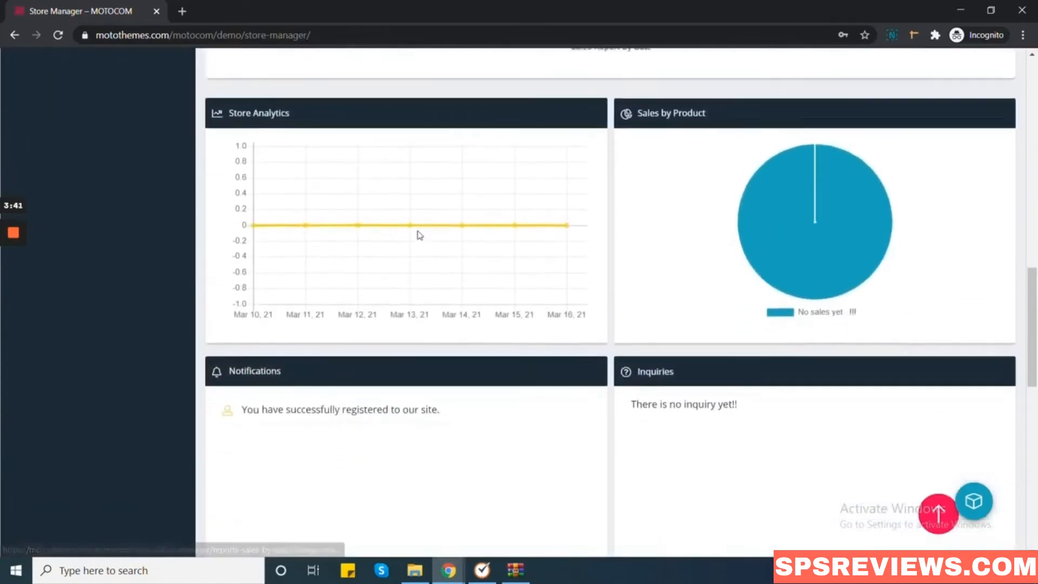
pyautogui.scroll(-5, 421, 235)
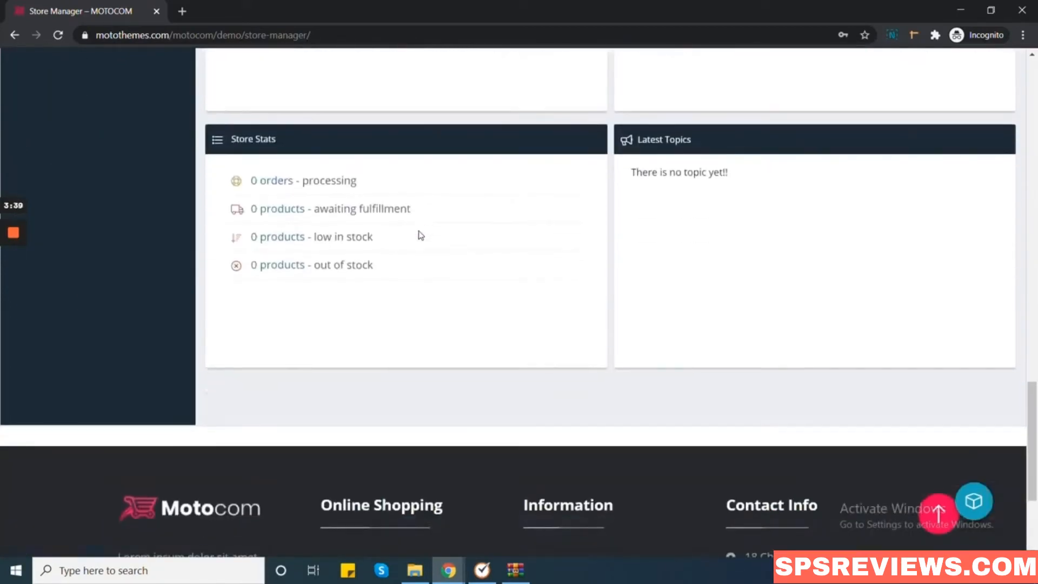
pyautogui.scroll(15, 420, 235)
pyautogui.scroll(4, 421, 235)
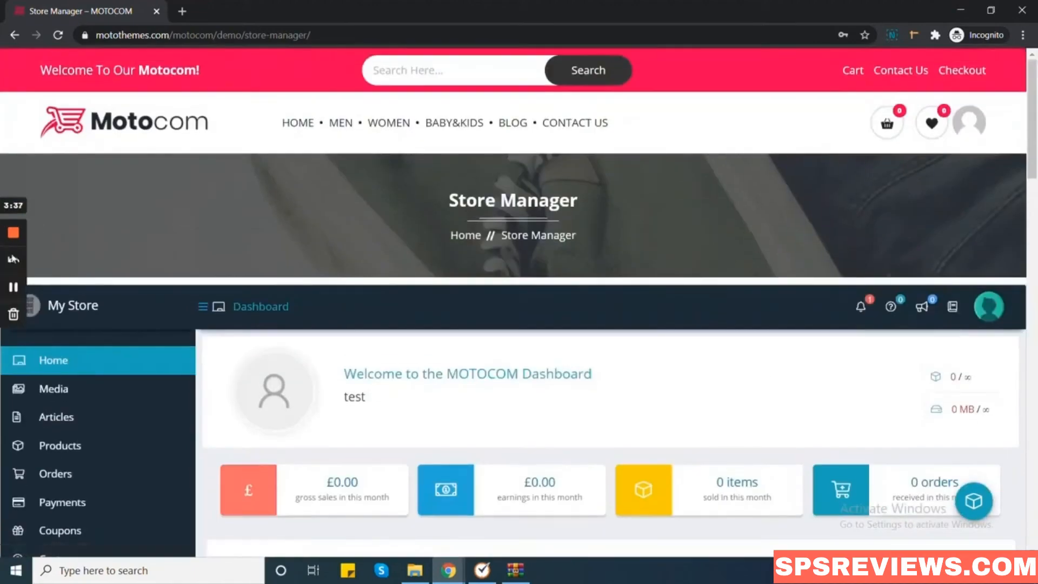
pyautogui.click(13, 287)
pyautogui.scroll(-3, 420, 235)
pyautogui.click(13, 287)
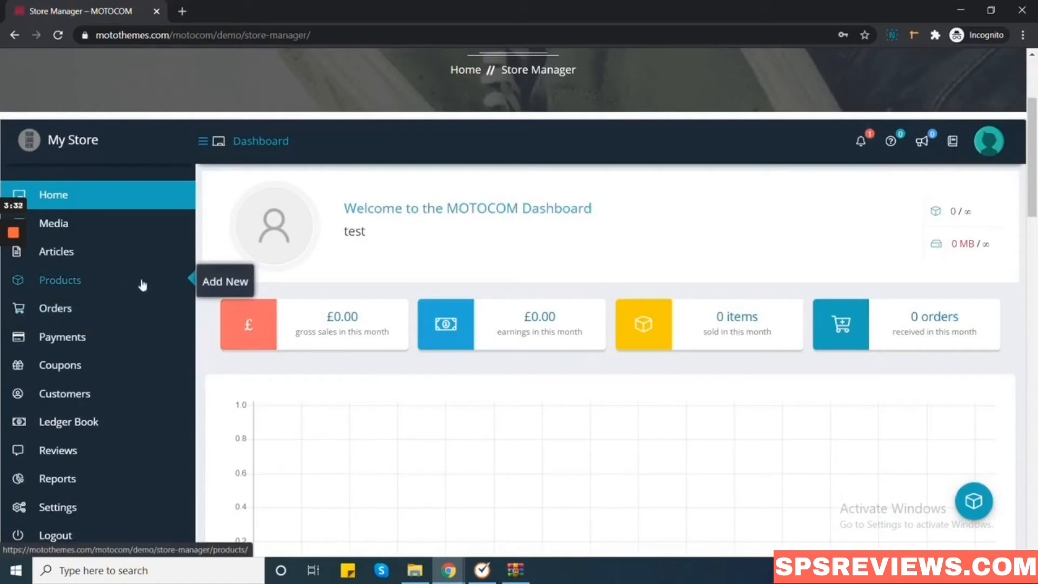
# Start a new Simple Product and title it 'Test product'.
pyautogui.click(216, 291)
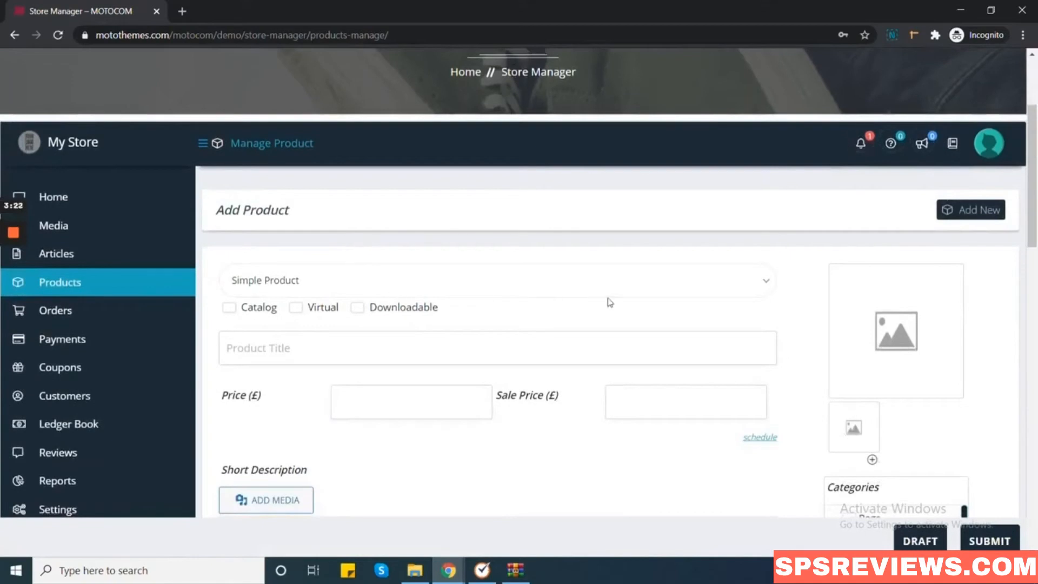
pyautogui.click(700, 282)
pyautogui.click(538, 318)
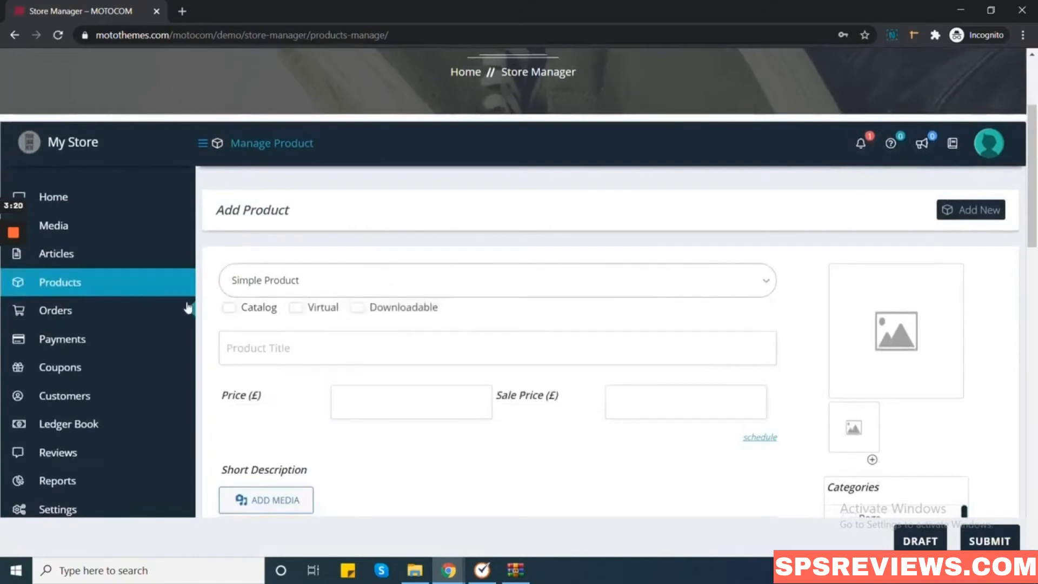
pyautogui.scroll(-3, 644, 297)
pyautogui.click(322, 172)
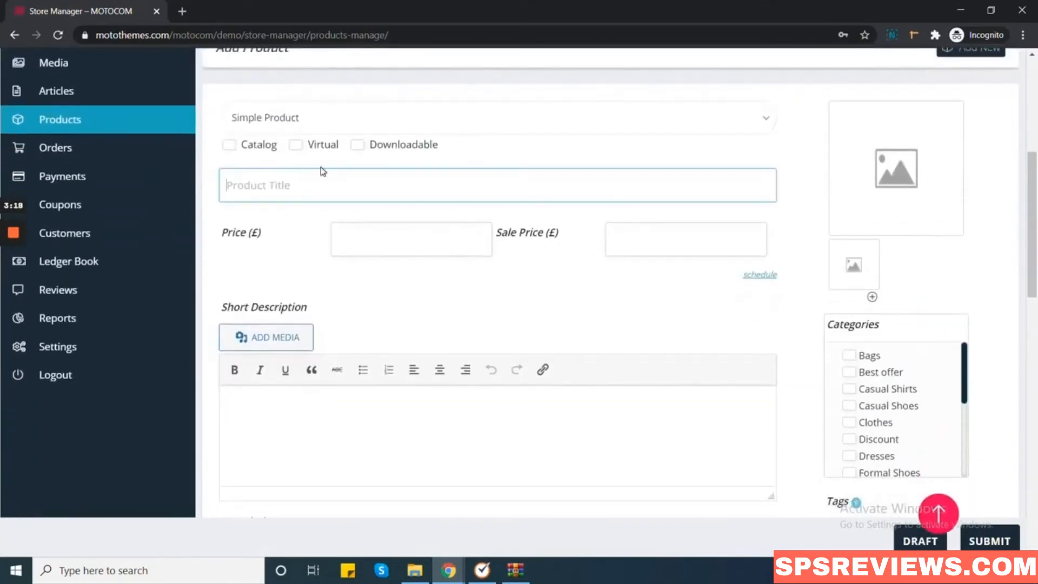
pyautogui.write('Test product')
# Set regular price 200 and sale price 150, and fill placeholder short and full descriptions.
pyautogui.click(379, 237)
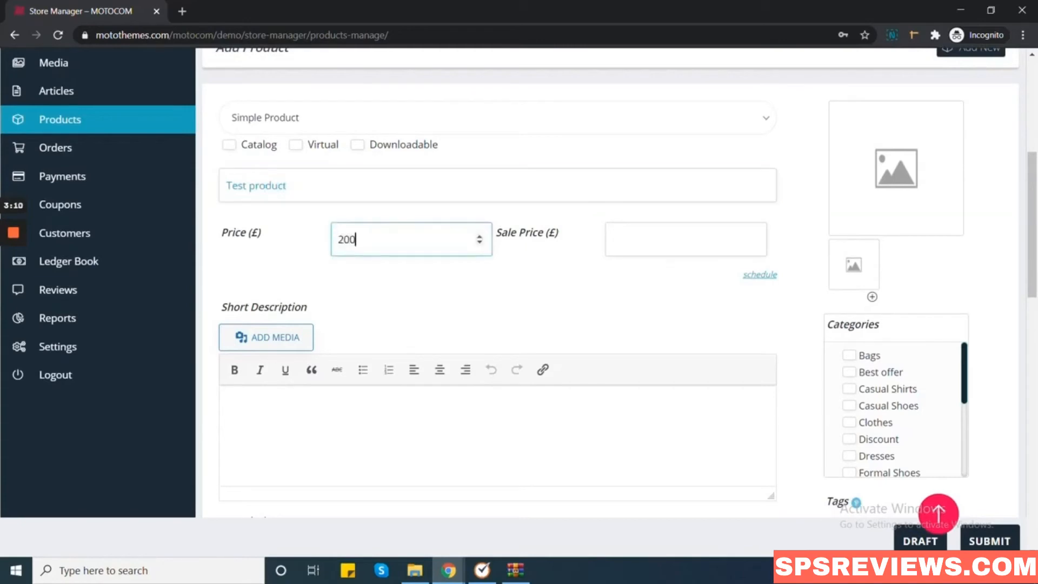
pyautogui.click(714, 243)
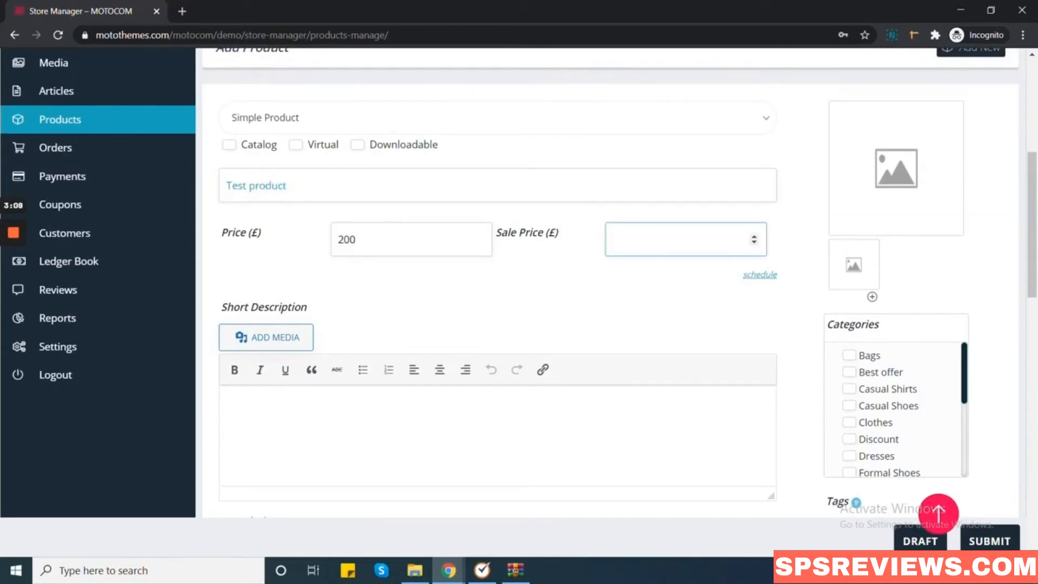
pyautogui.scroll(-5, 616, 281)
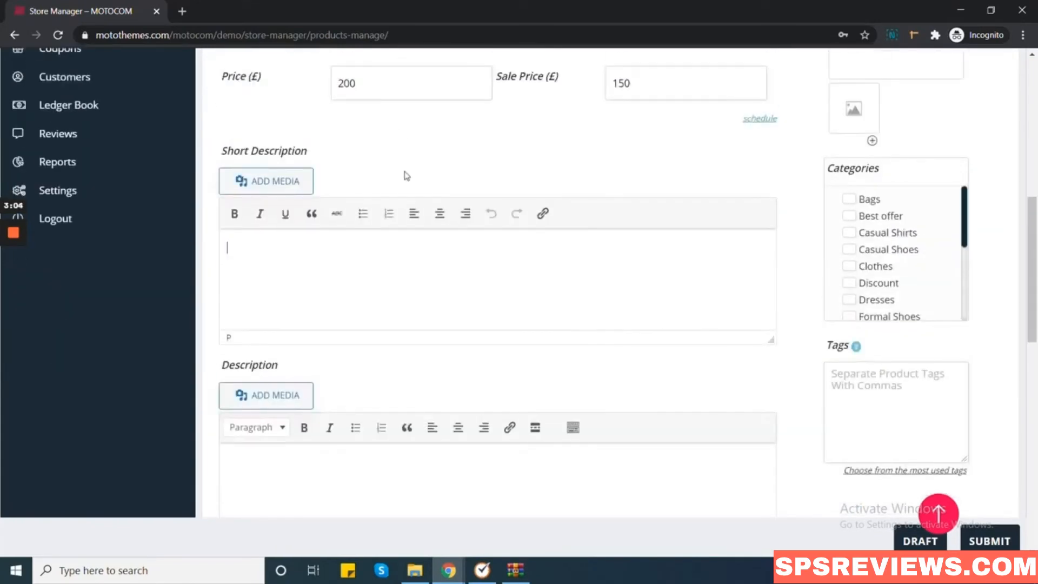
pyautogui.write('em')
pyautogui.scroll(-2, 401, 281)
pyautogui.click(227, 327)
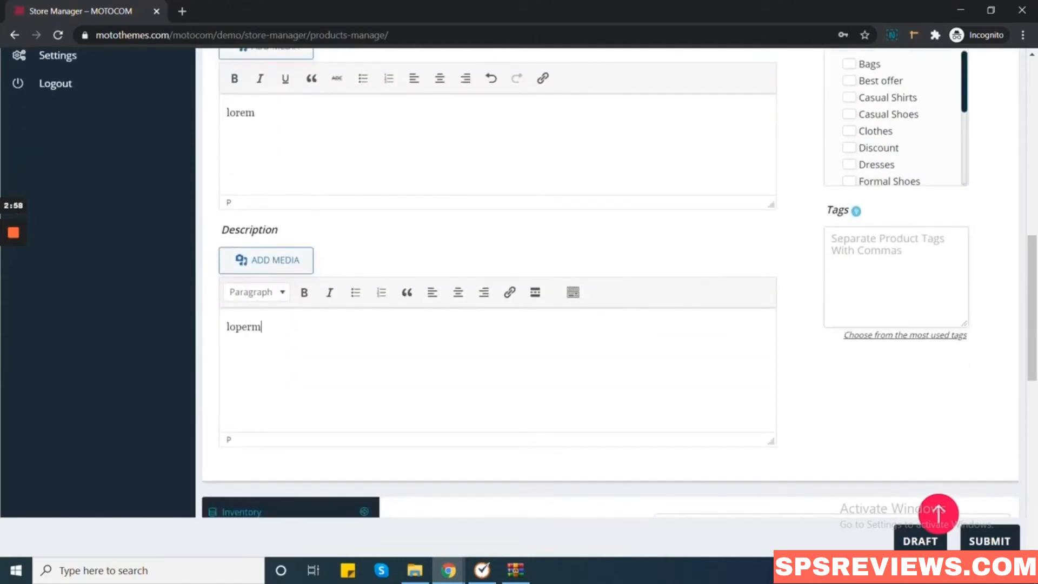
pyautogui.scroll(10, 964, 343)
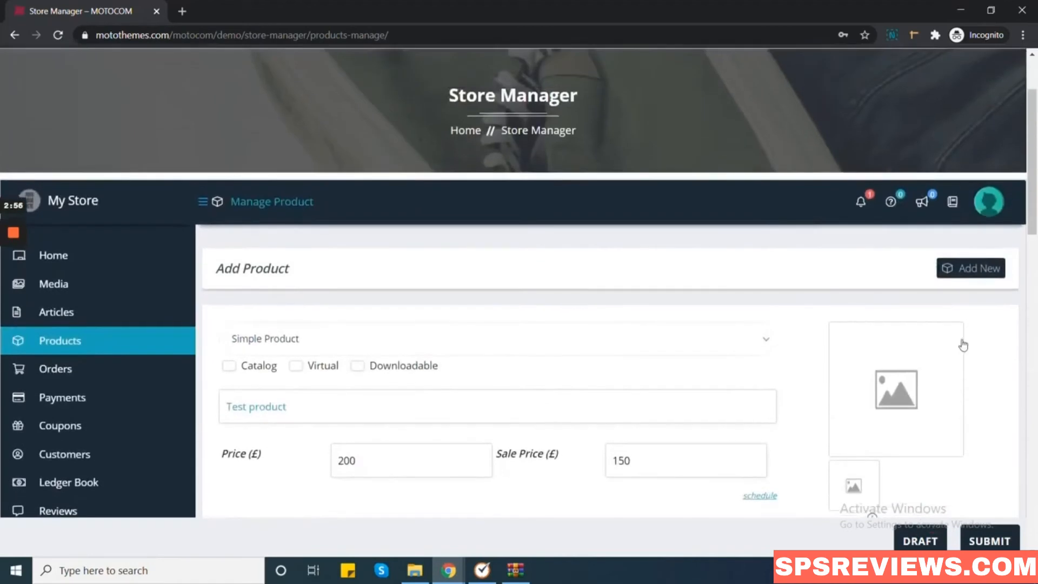
pyautogui.scroll(-2, 965, 343)
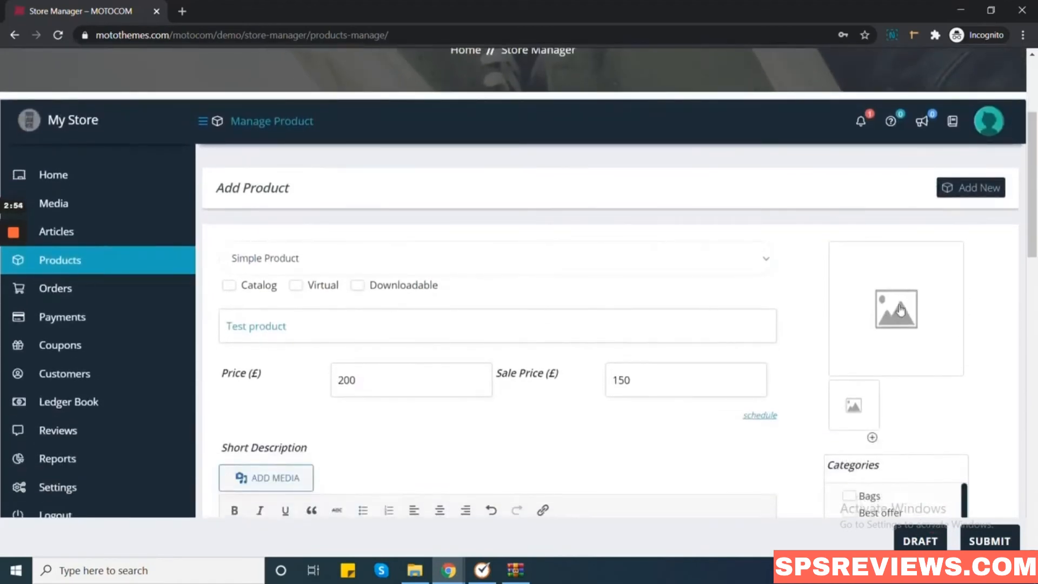
# Upload Blue-headphone-1.jpg from the Desktop and use it as the product's image.
pyautogui.click(901, 309)
pyautogui.click(500, 323)
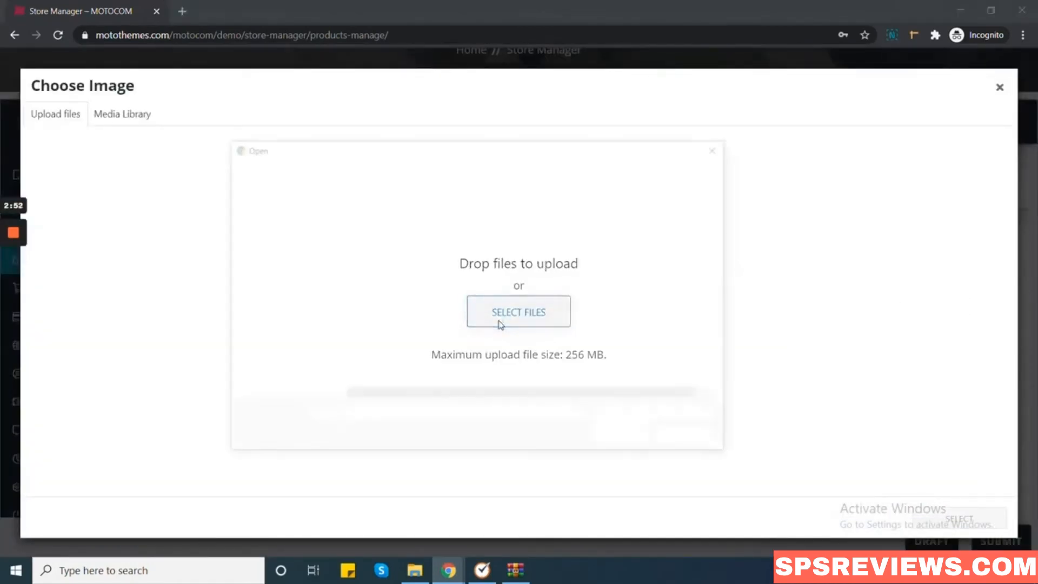
pyautogui.click(300, 242)
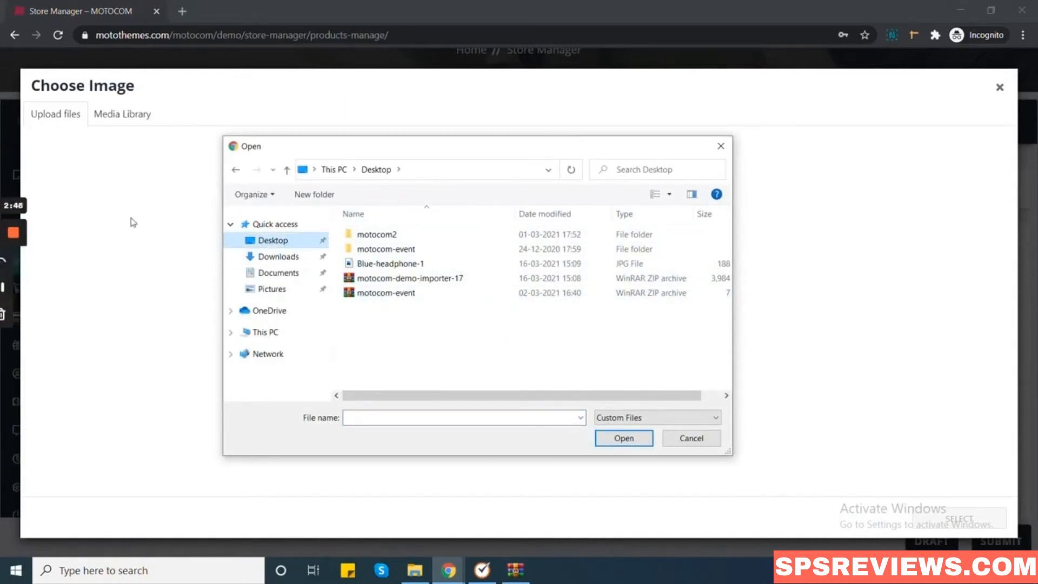
pyautogui.click(390, 263)
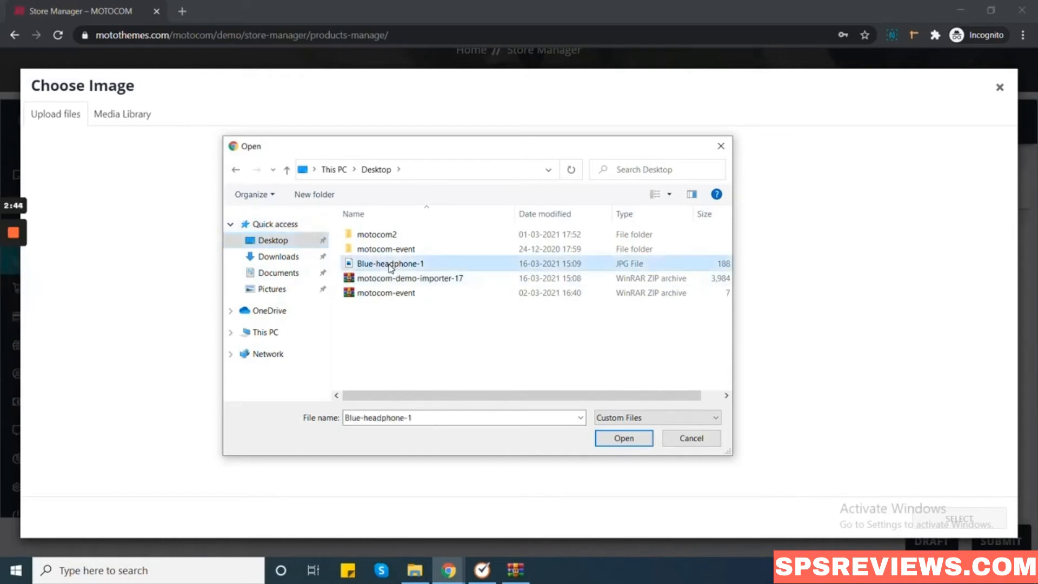
pyautogui.click(630, 443)
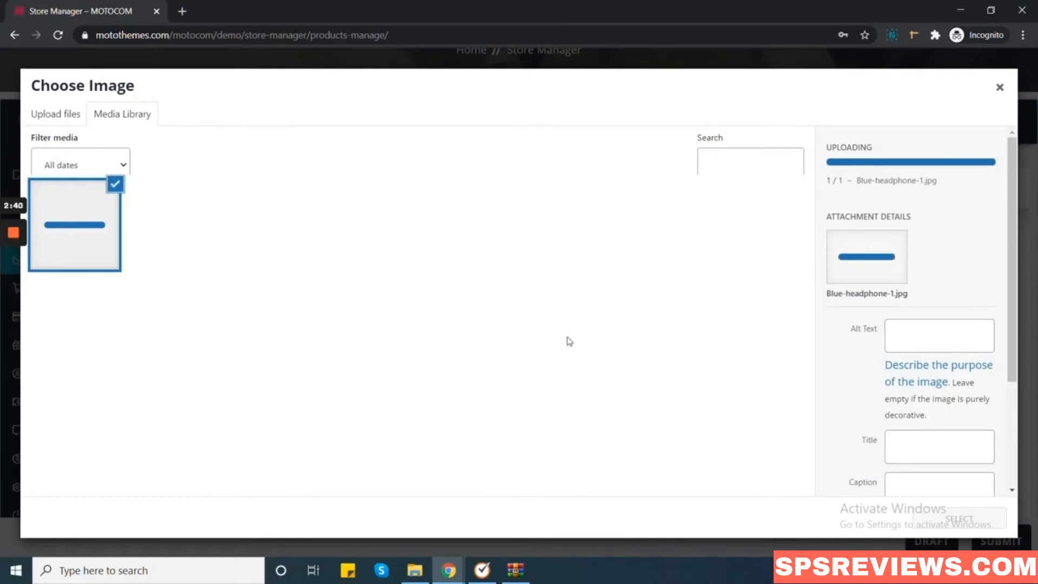
pyautogui.scroll(-5, 895, 316)
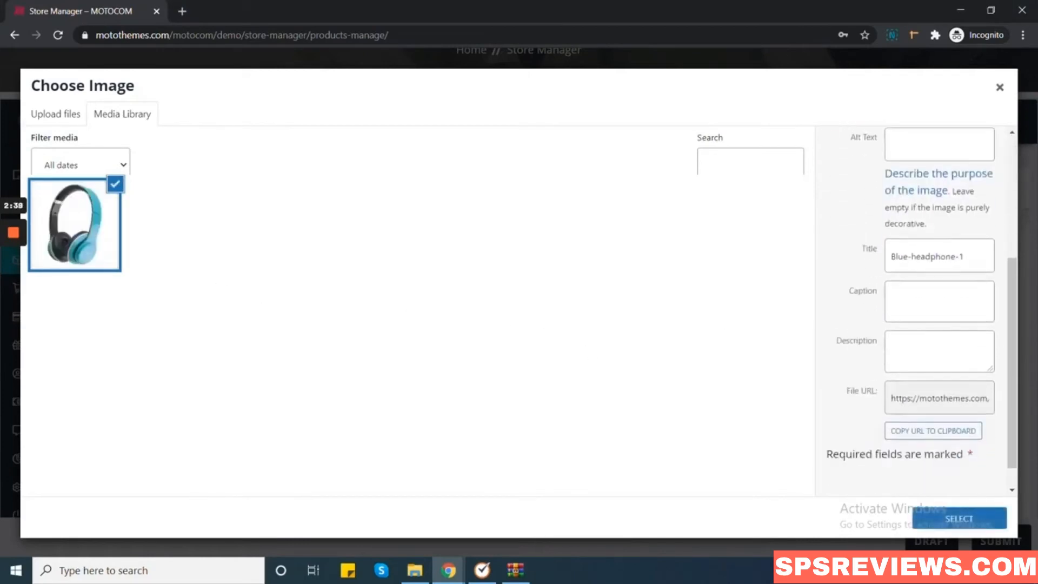
pyautogui.click(956, 527)
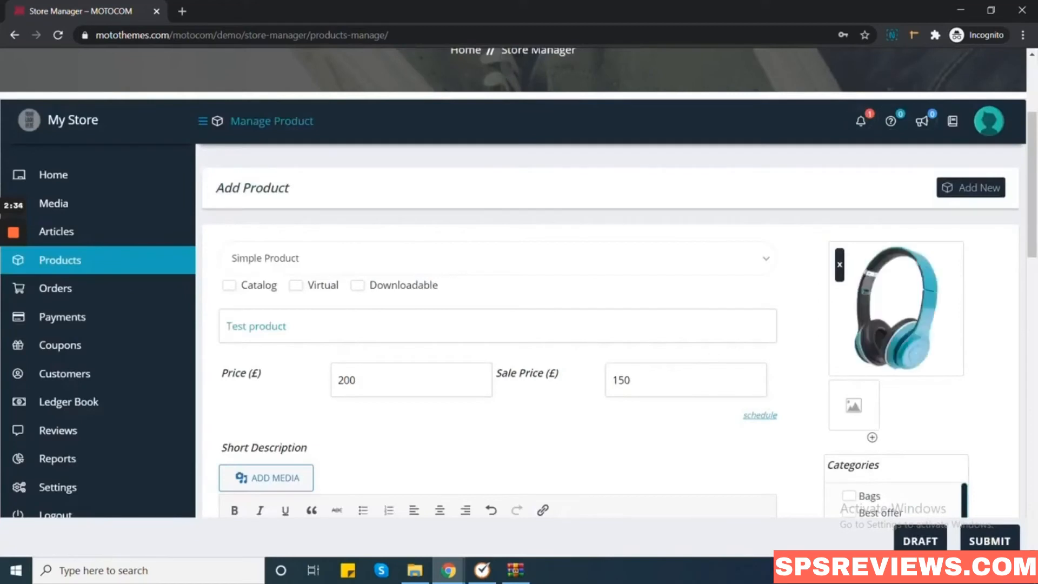
# Submit the Test product for publishing, then go to the store's home page.
pyautogui.scroll(-8, 674, 330)
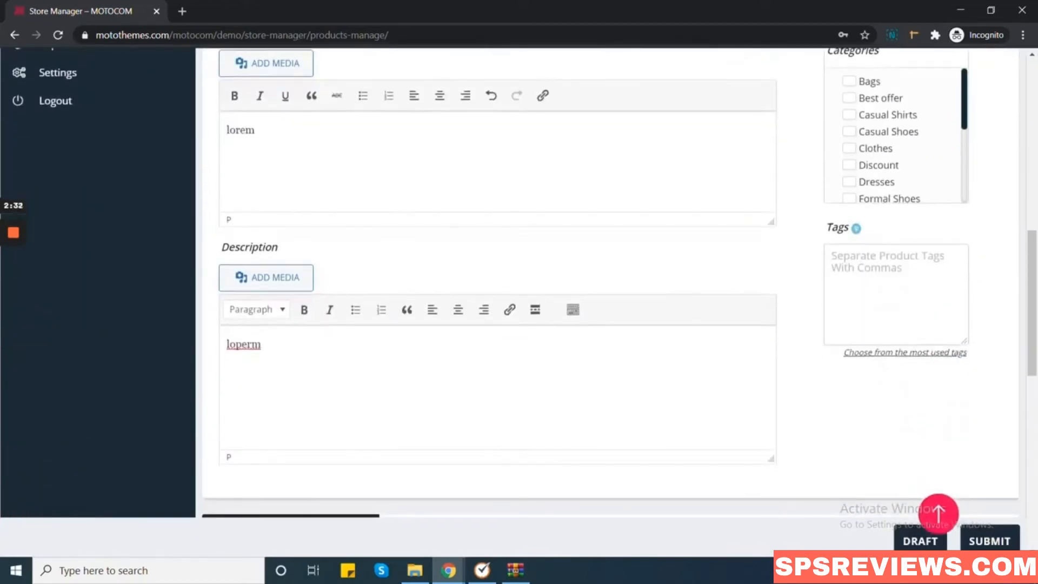
pyautogui.click(992, 545)
pyautogui.moveTo(13, 288)
pyautogui.click(14, 287)
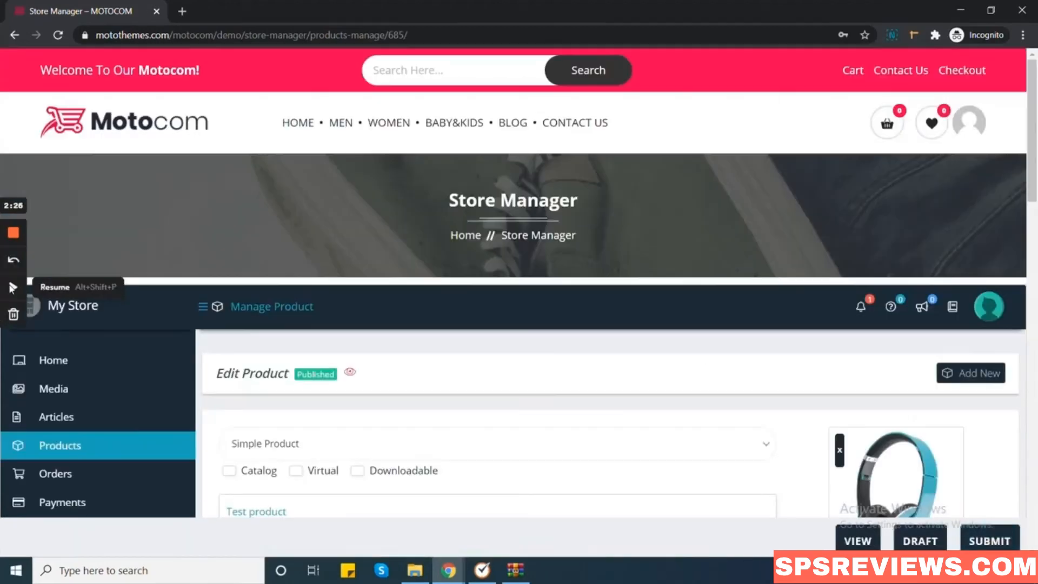
pyautogui.click(14, 287)
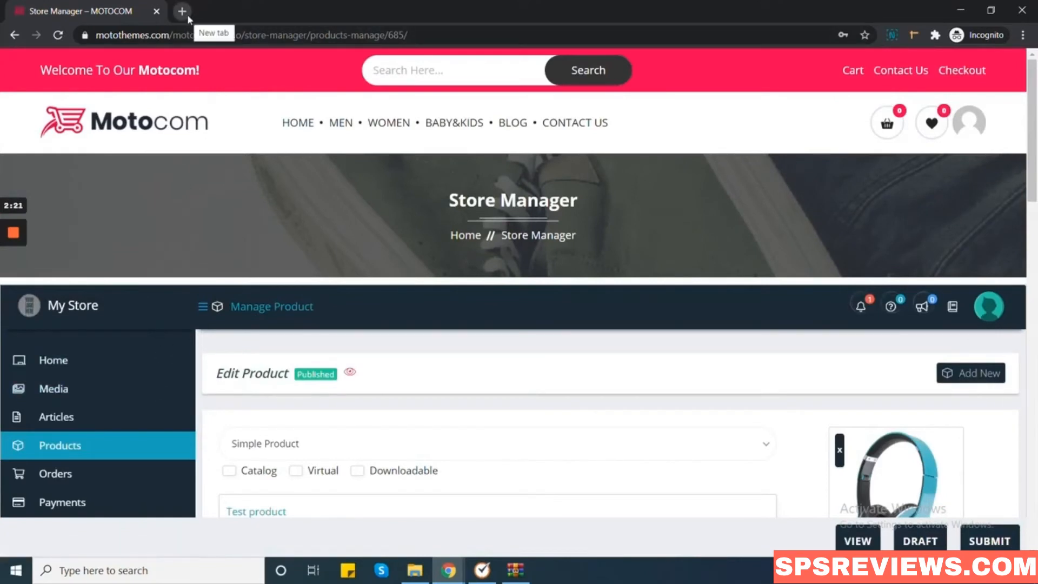
pyautogui.click(173, 116)
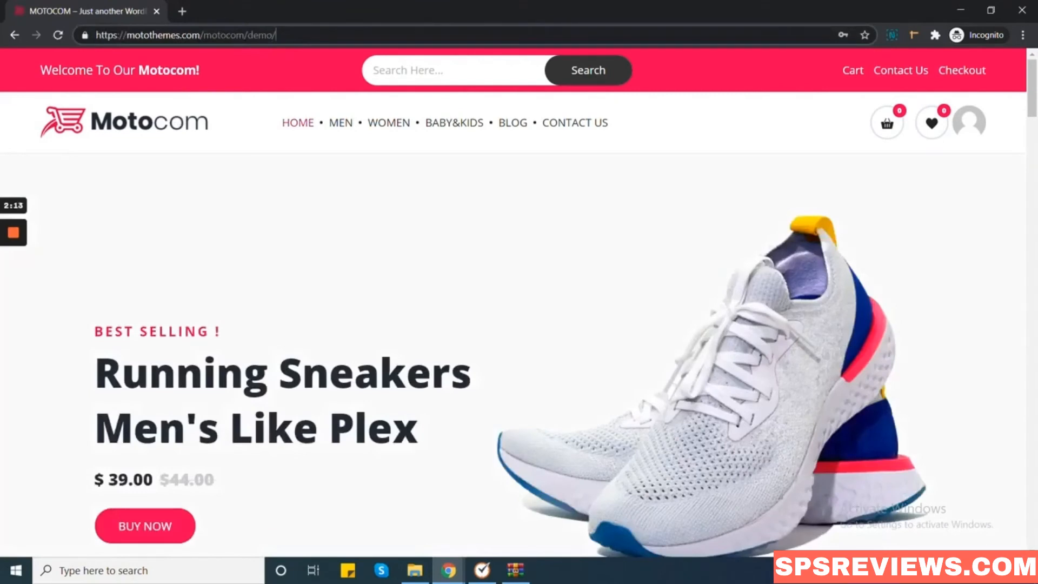
# Load the /shop page, go to page 2 and open Test product listed at £150.00.
pyautogui.write('shop')
pyautogui.press('Return')
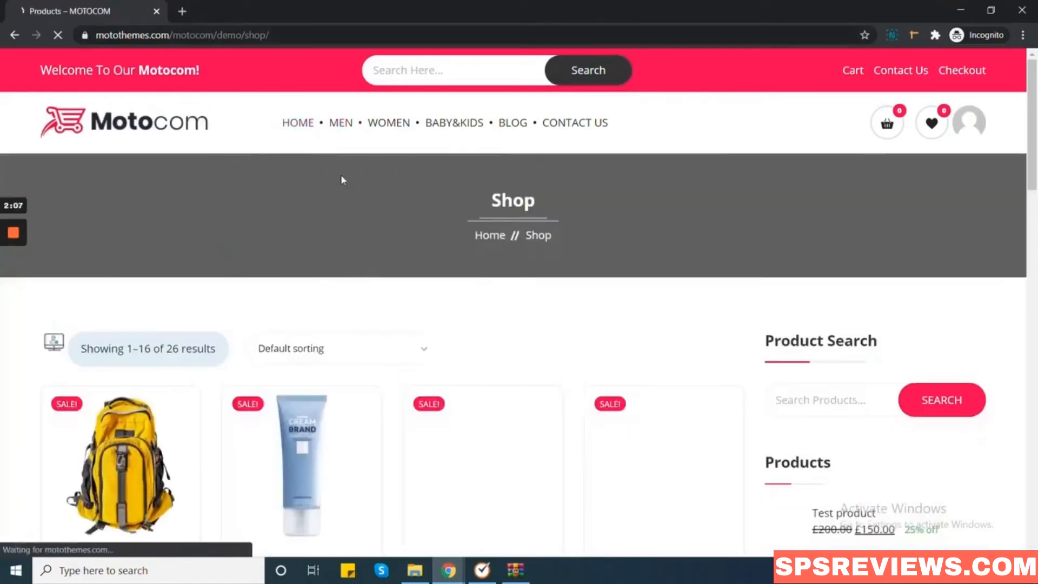
pyautogui.scroll(-3, 344, 170)
pyautogui.scroll(-8, 344, 171)
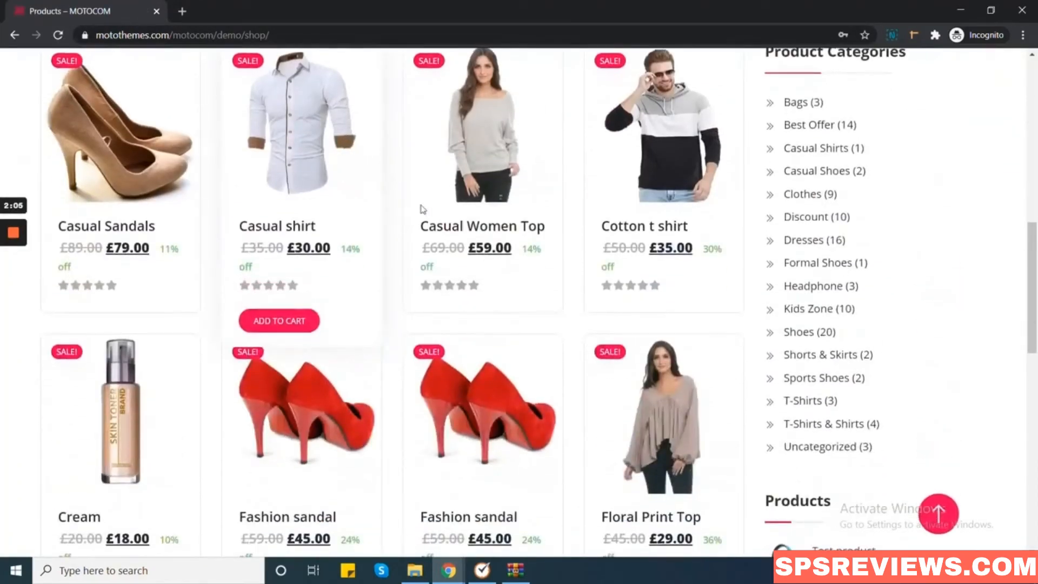
pyautogui.scroll(-14, 419, 209)
pyautogui.click(157, 178)
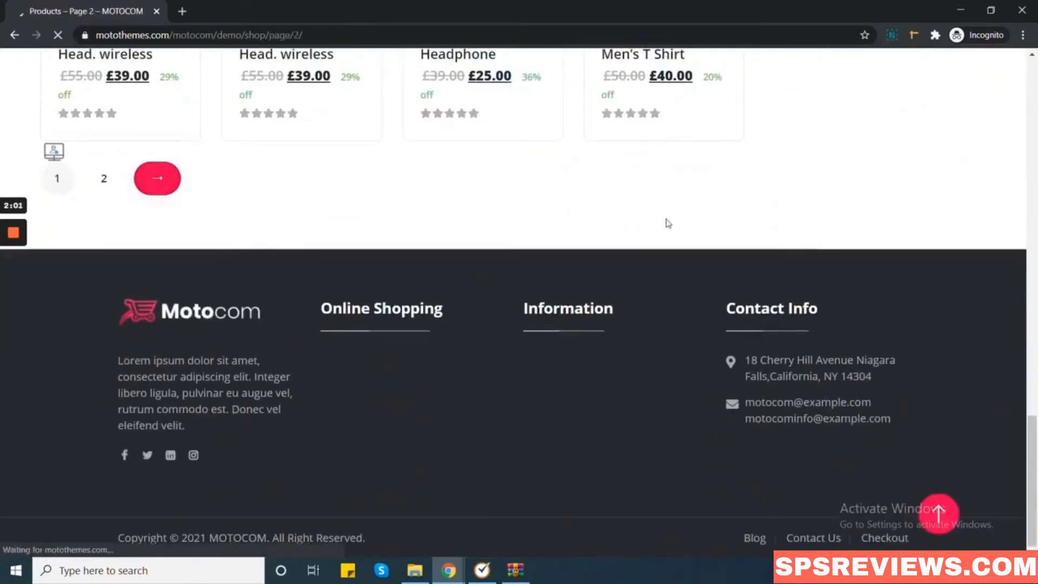
pyautogui.scroll(-10, 649, 216)
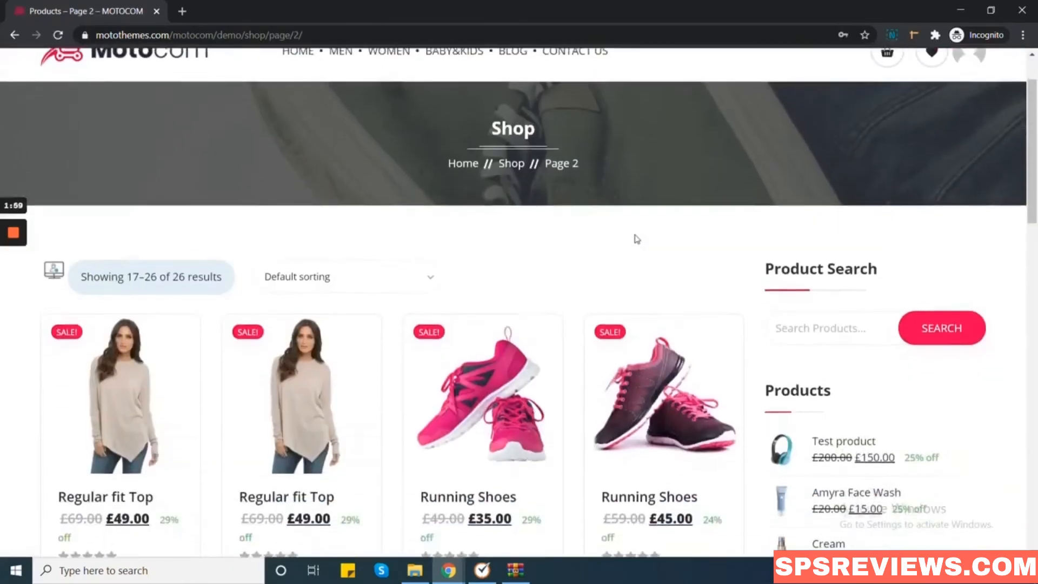
pyautogui.scroll(-1, 611, 281)
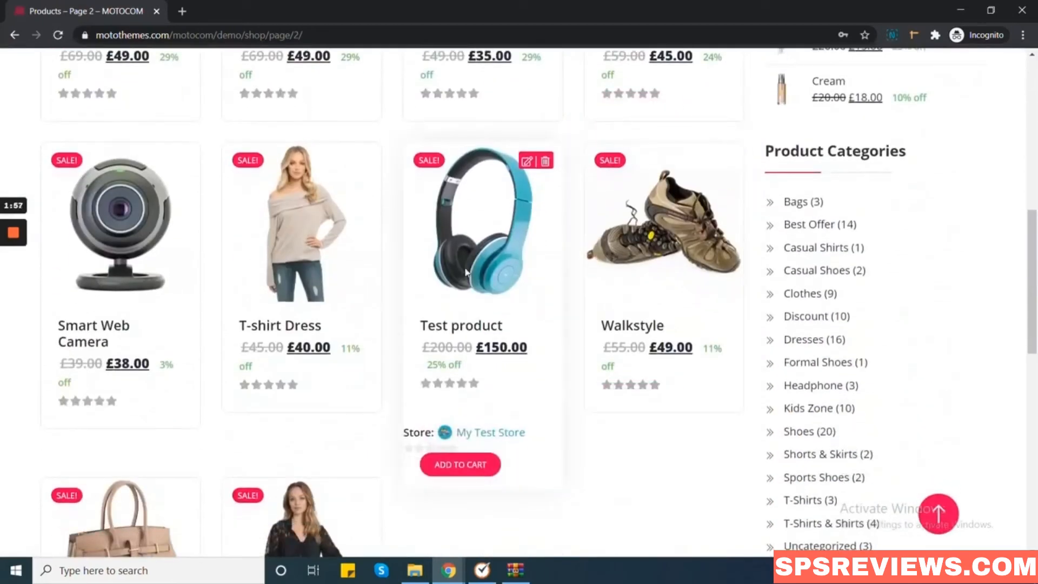
pyautogui.scroll(-2, 490, 303)
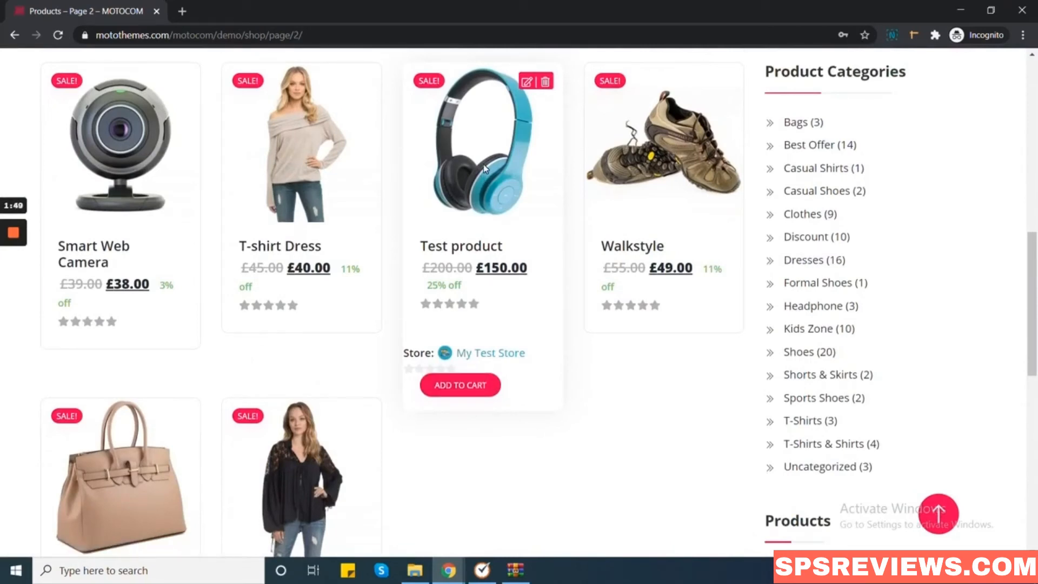
pyautogui.click(475, 253)
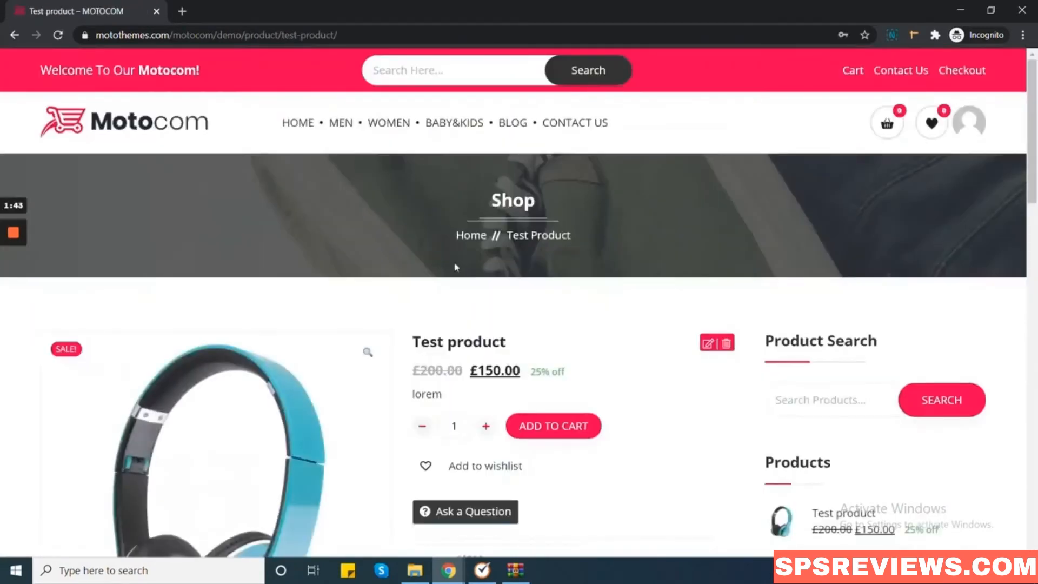
# Scroll through the Test product page, which credits My Test Store and shows the 'loperm' description.
pyautogui.scroll(-3, 229, 268)
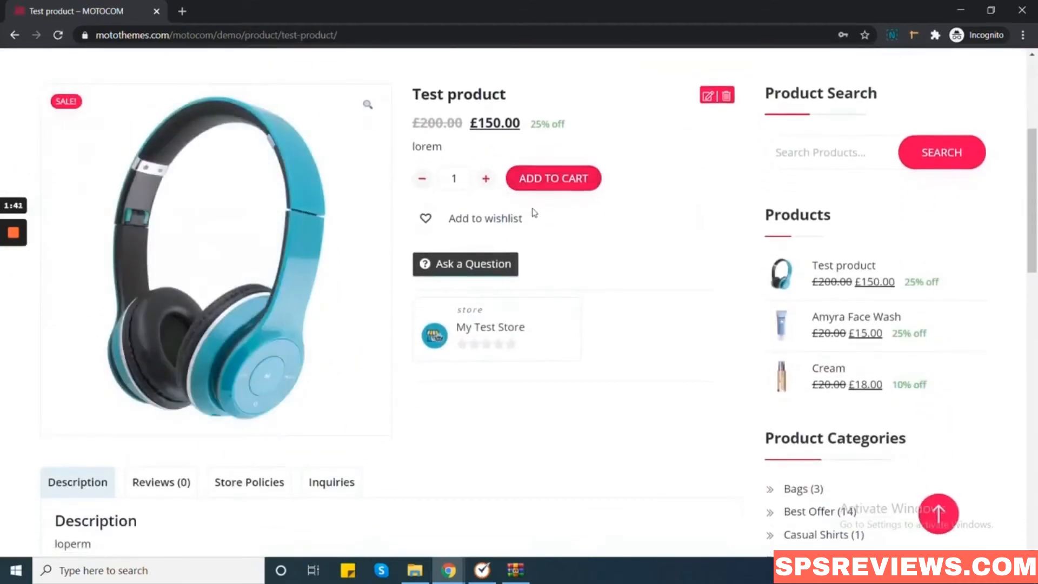
pyautogui.scroll(-2, 525, 219)
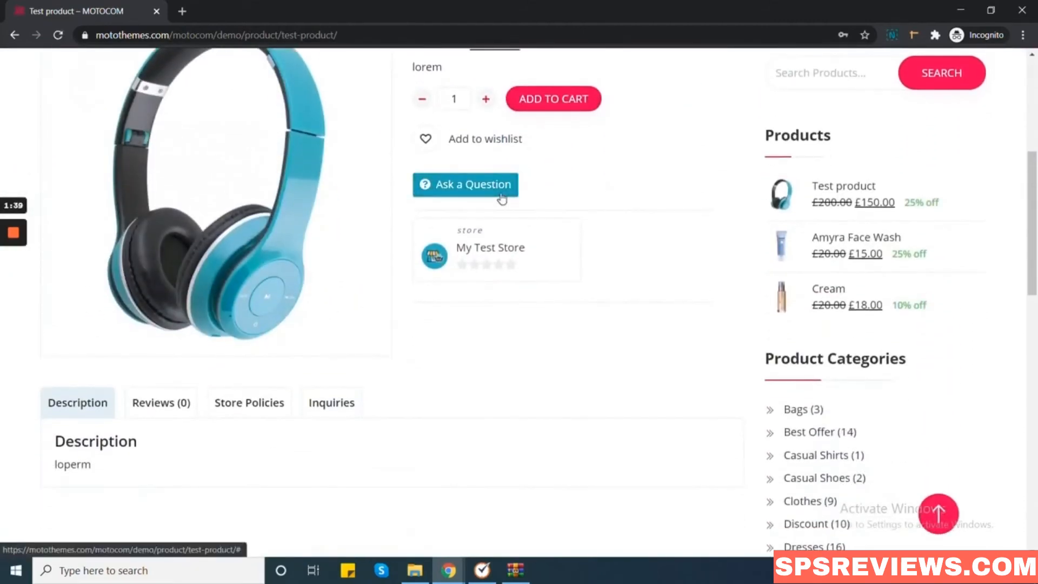
pyautogui.scroll(-2, 502, 199)
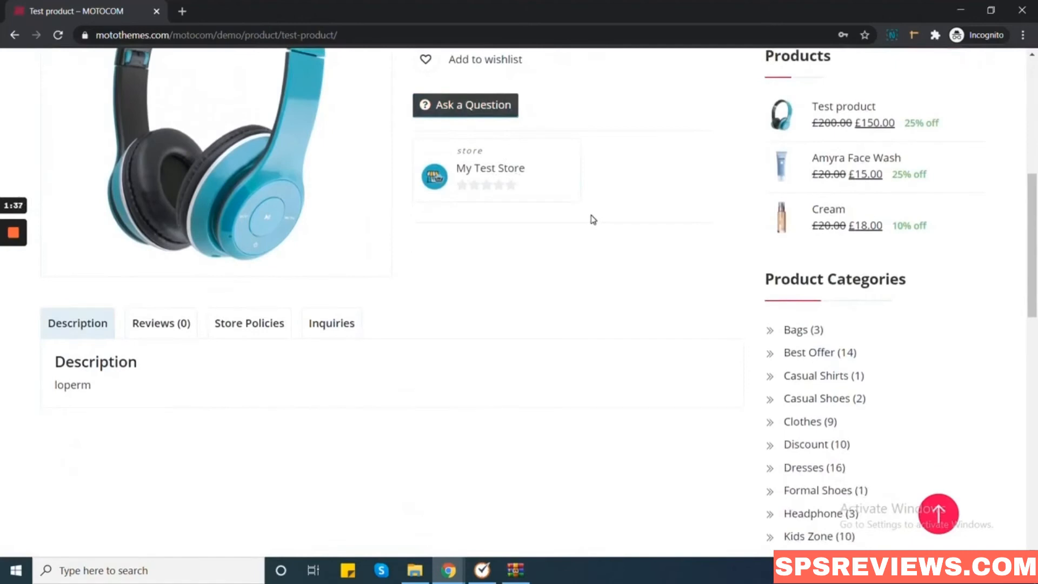
pyautogui.scroll(5, 593, 219)
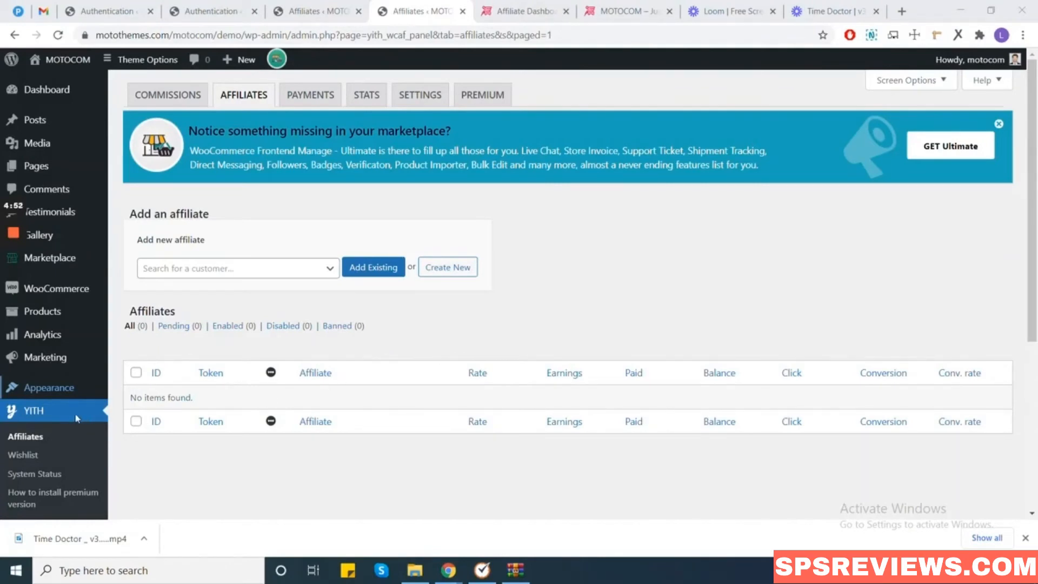
# In YITH Affiliates settings, keep Affiliate Dashboard as the affiliate dashboard page.
pyautogui.click(46, 437)
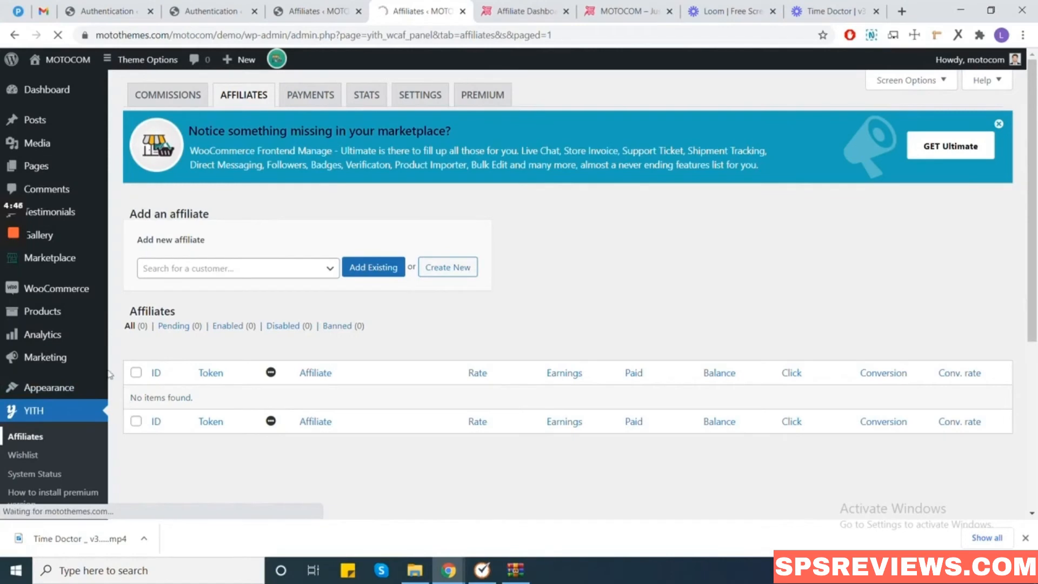
pyautogui.moveTo(14, 305)
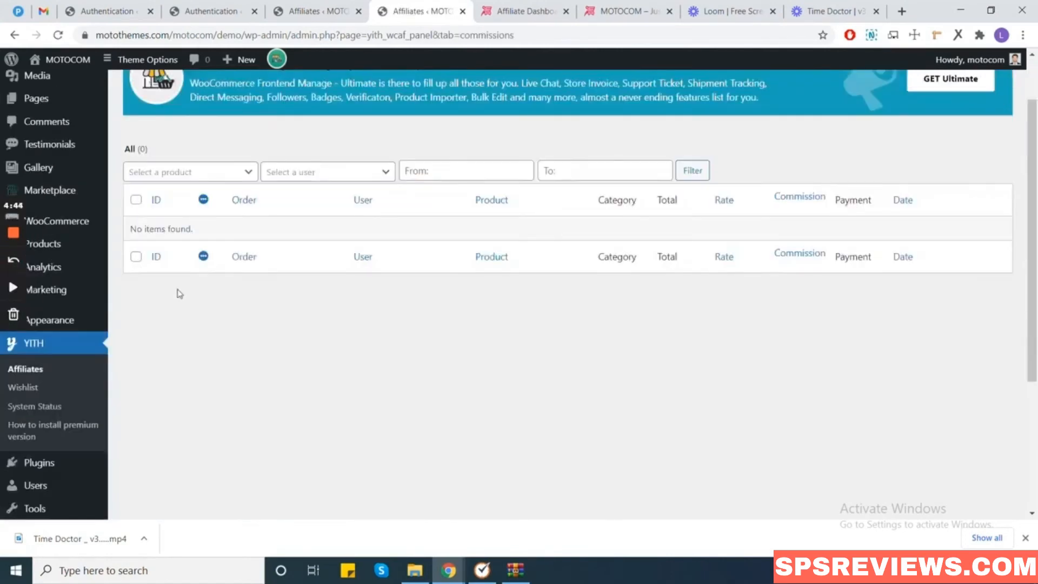
pyautogui.scroll(2, 463, 267)
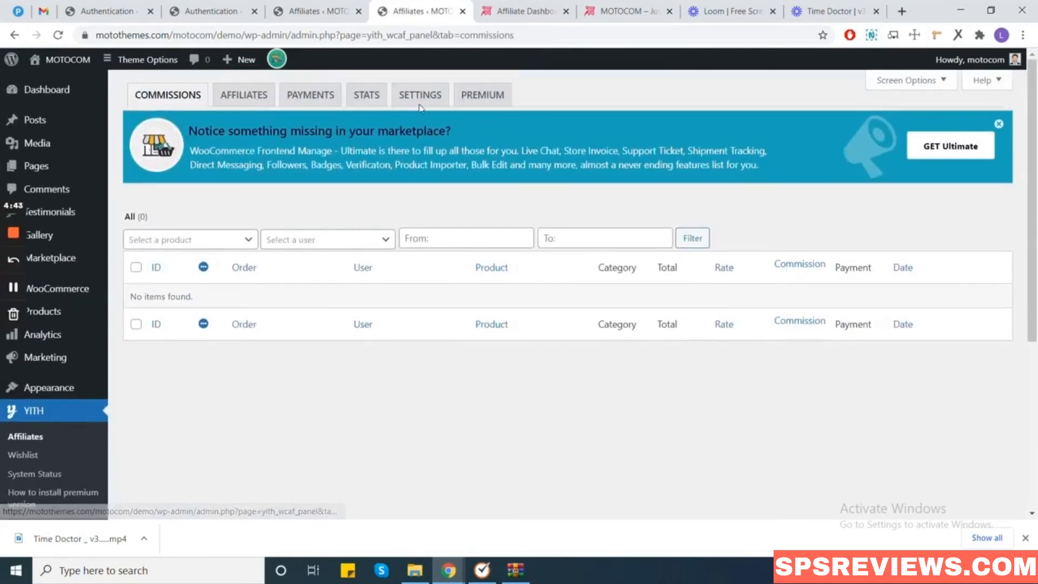
pyautogui.click(418, 96)
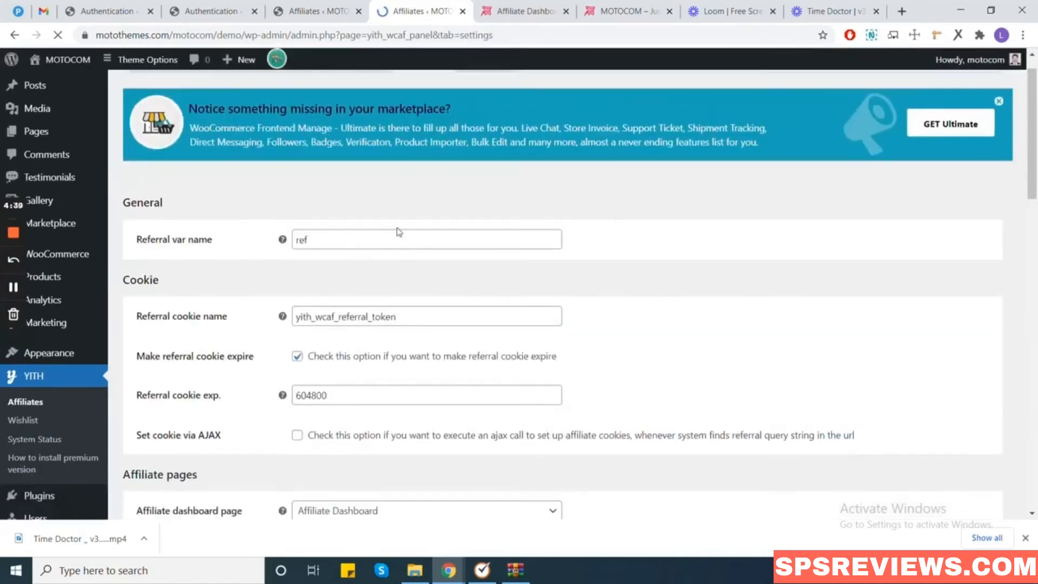
pyautogui.scroll(-5, 411, 325)
pyautogui.click(547, 270)
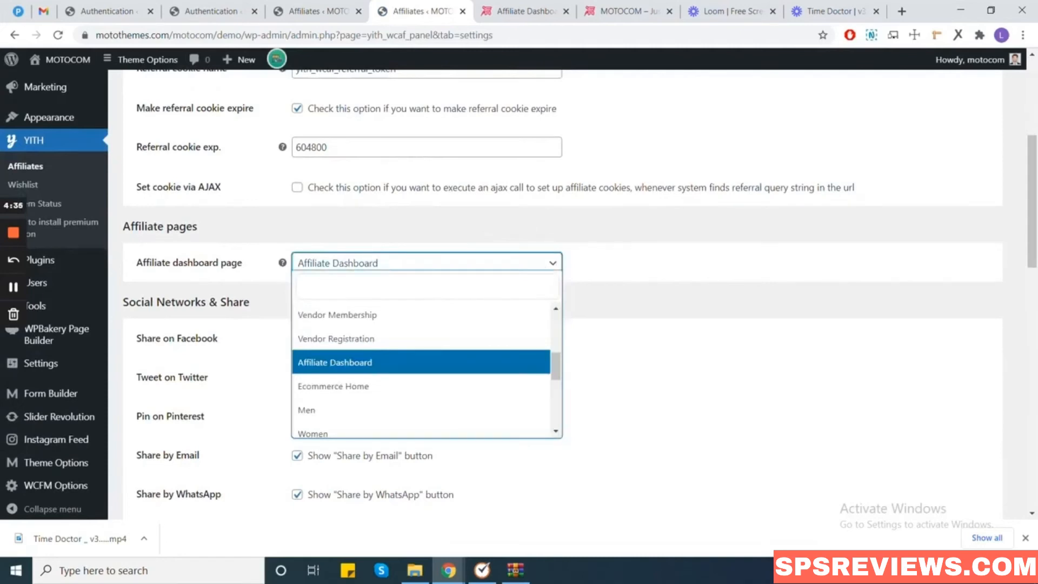
pyautogui.click(420, 367)
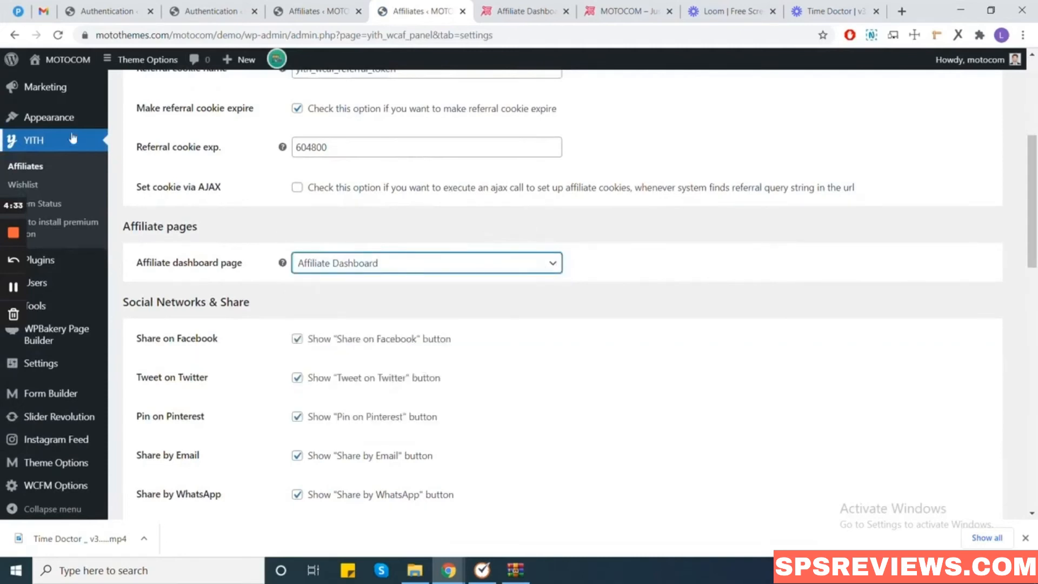
pyautogui.scroll(4, 73, 140)
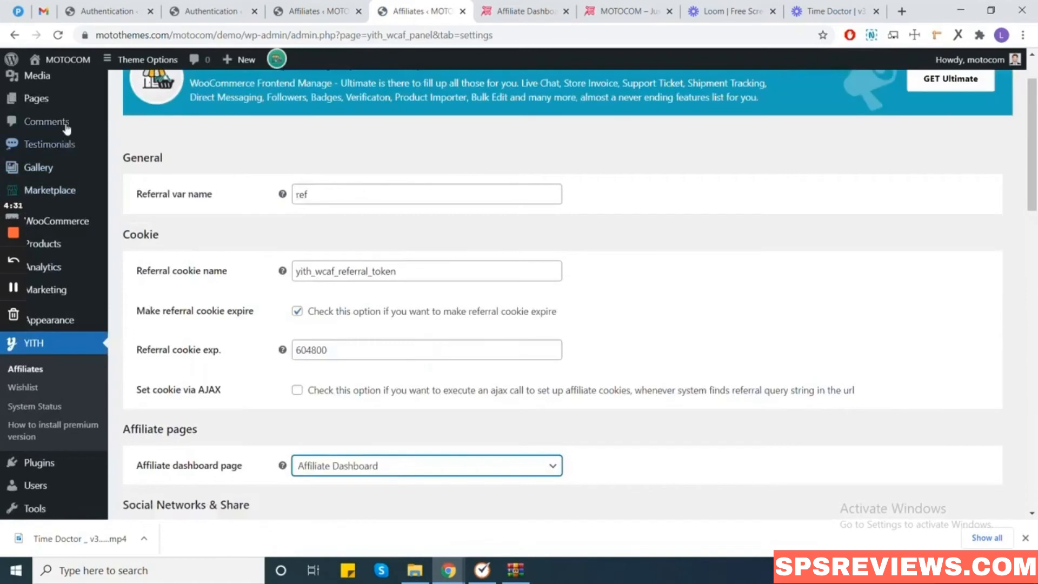
pyautogui.moveTo(59, 109)
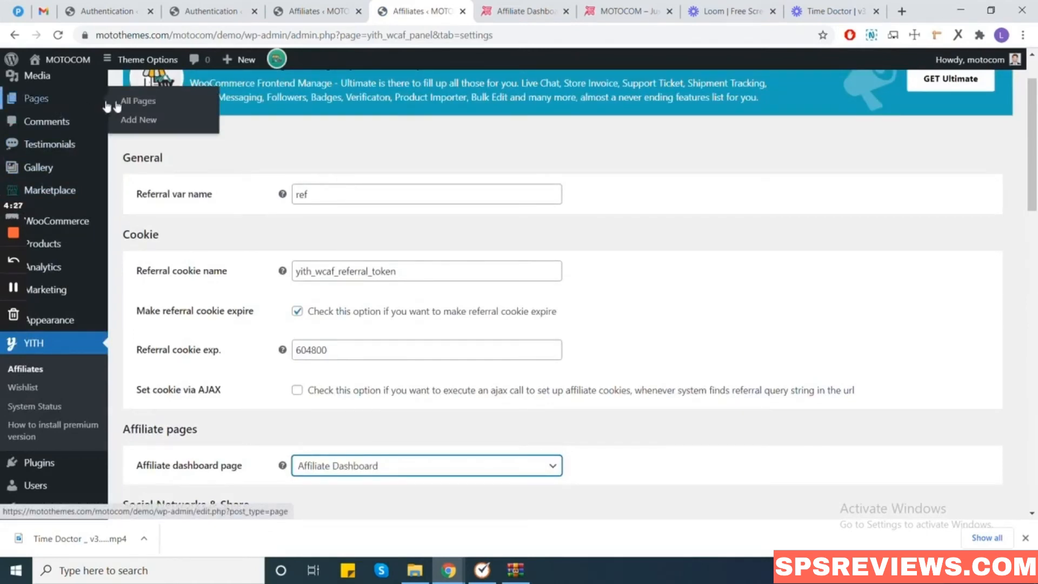
# Create and publish a new page titled 'Affiliate dashboard', then return to the affiliates settings.
pyautogui.click(139, 120)
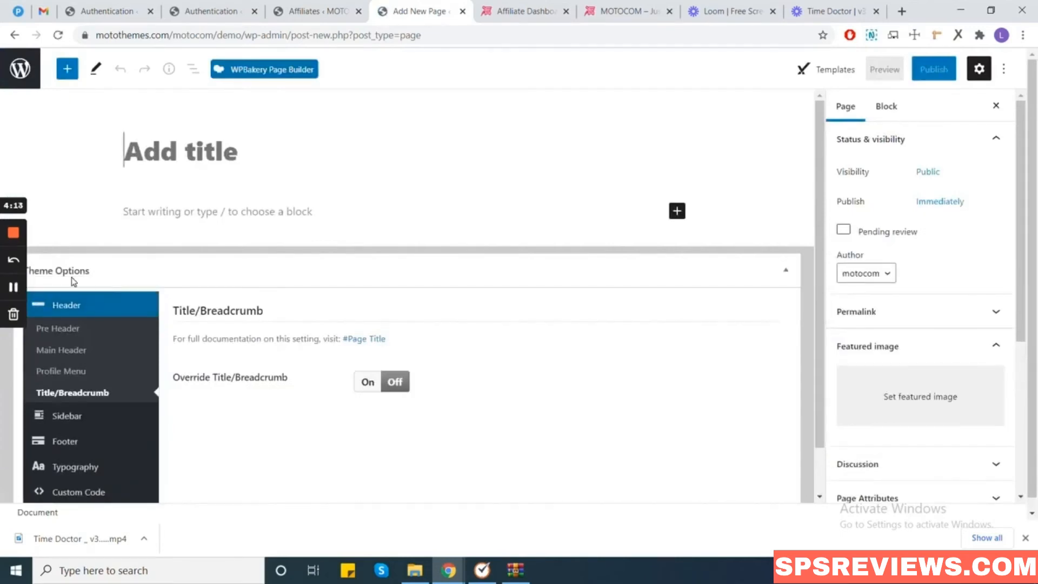
pyautogui.write('Affilioa')
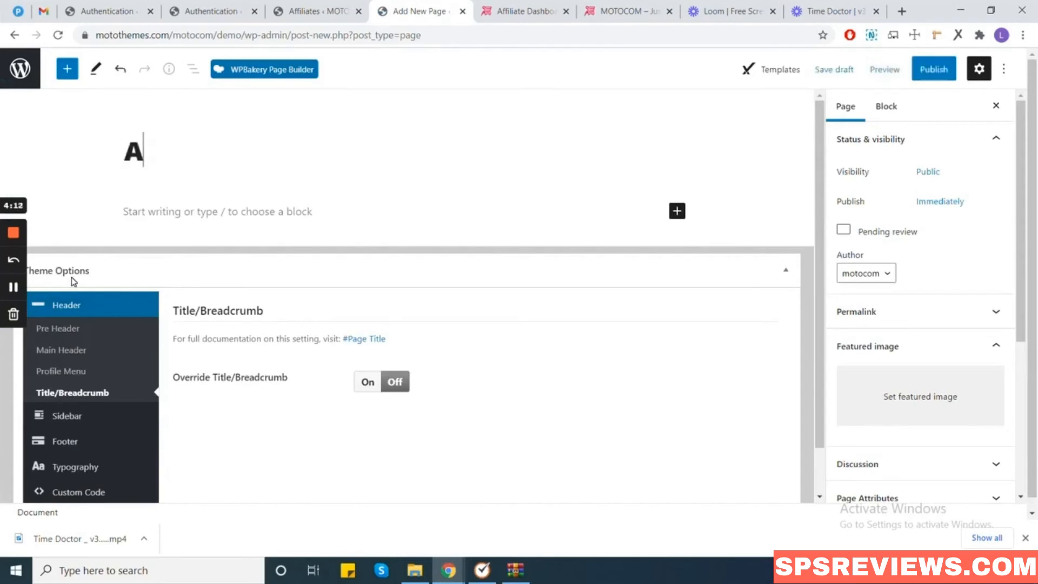
pyautogui.press('BackSpace')
pyautogui.press('BackSpace')
pyautogui.write('ate d')
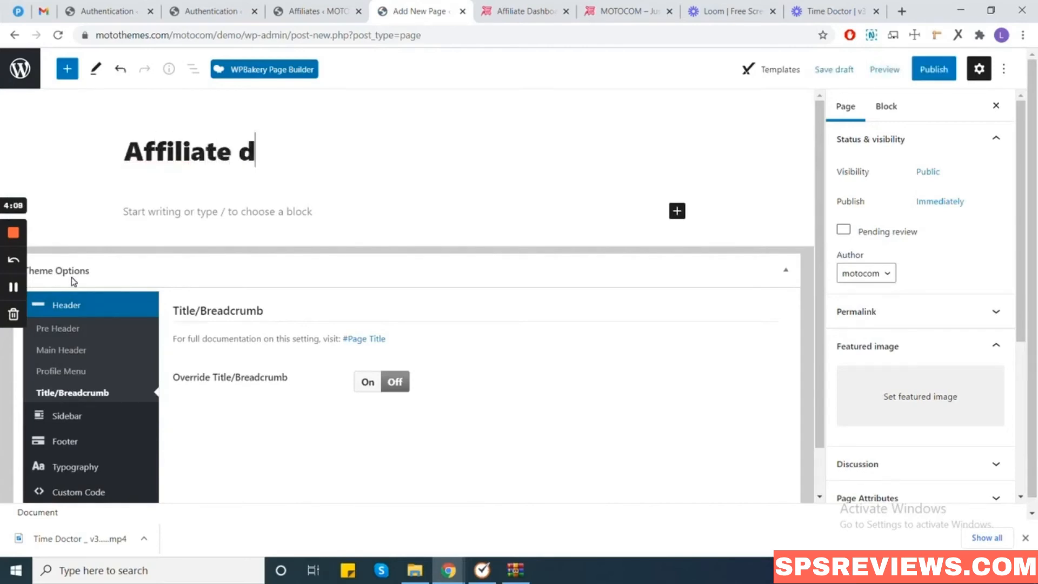
pyautogui.write('ashboard')
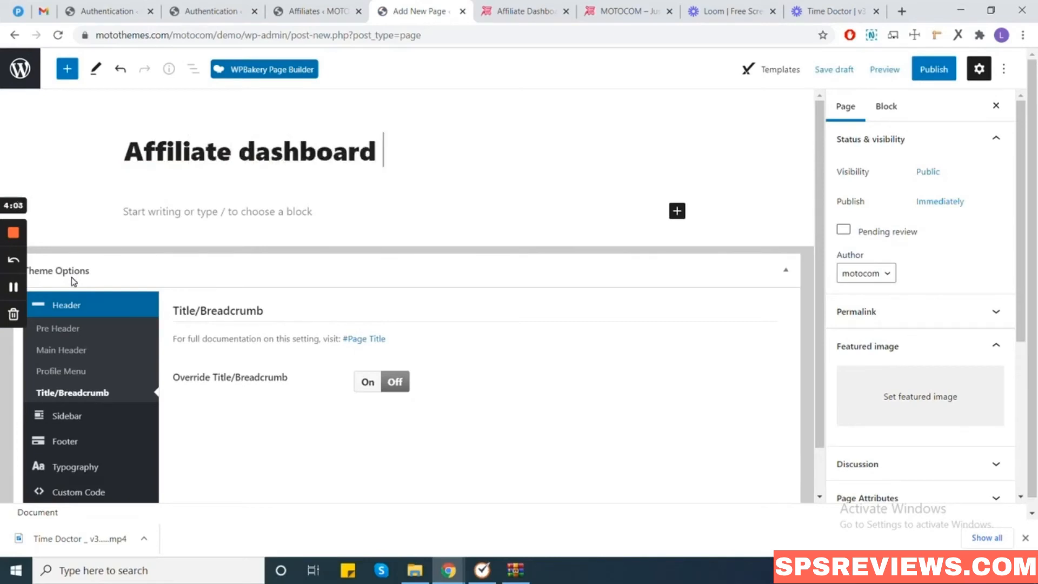
pyautogui.click(944, 68)
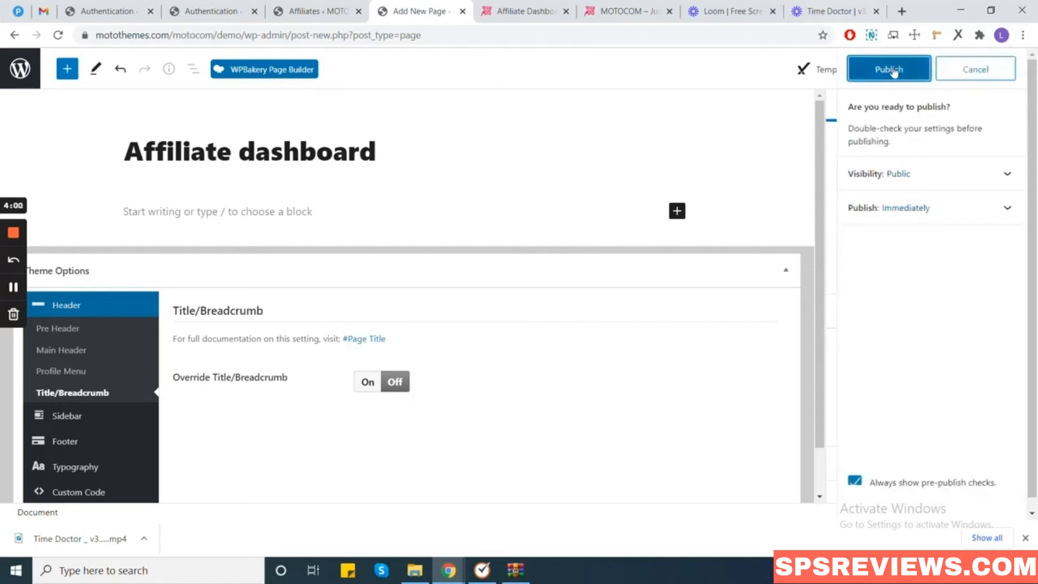
pyautogui.click(894, 72)
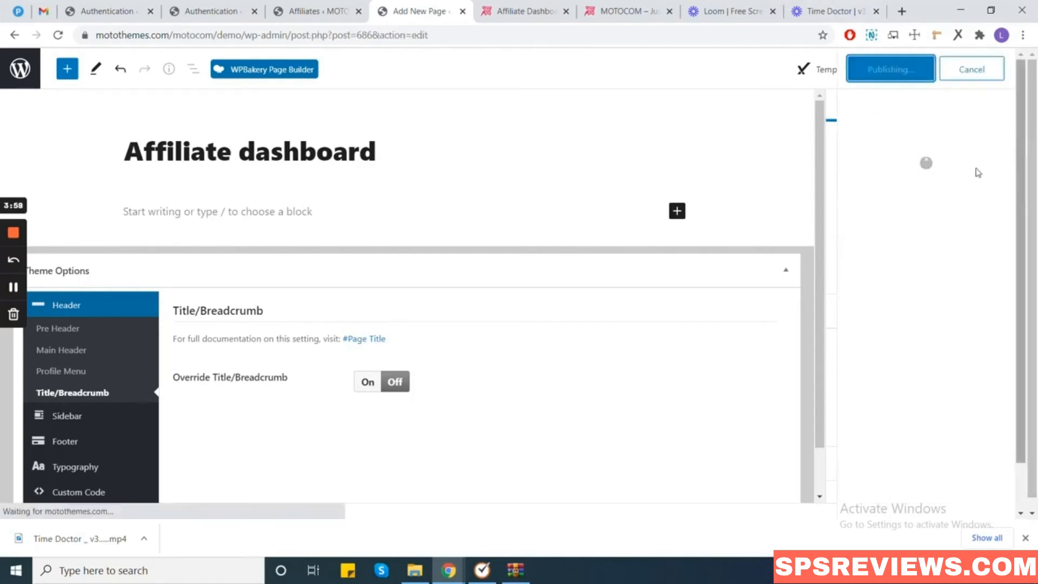
pyautogui.click(14, 287)
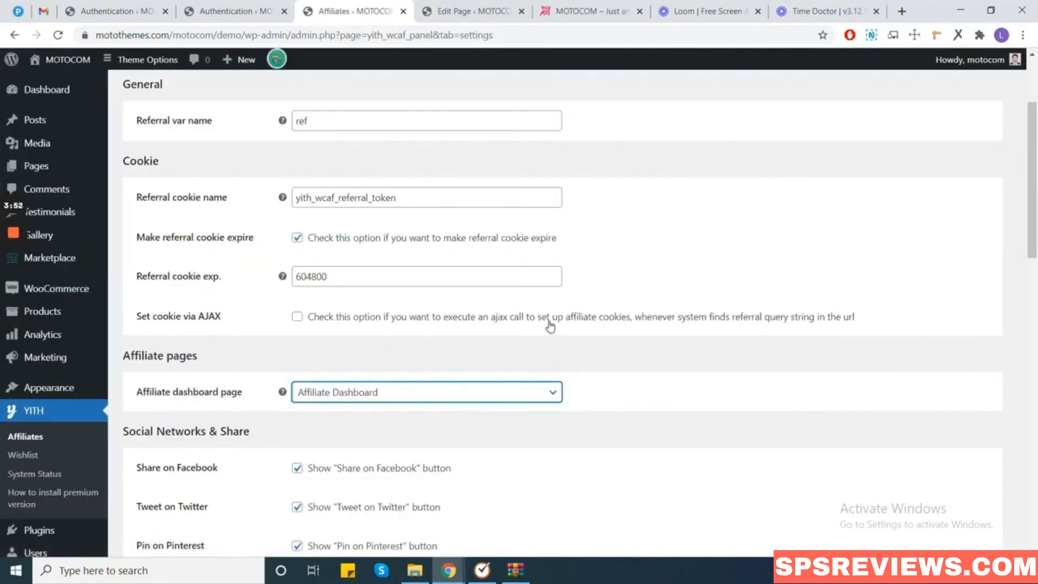
# Save the YITH Affiliates settings.
pyautogui.scroll(-15, 543, 326)
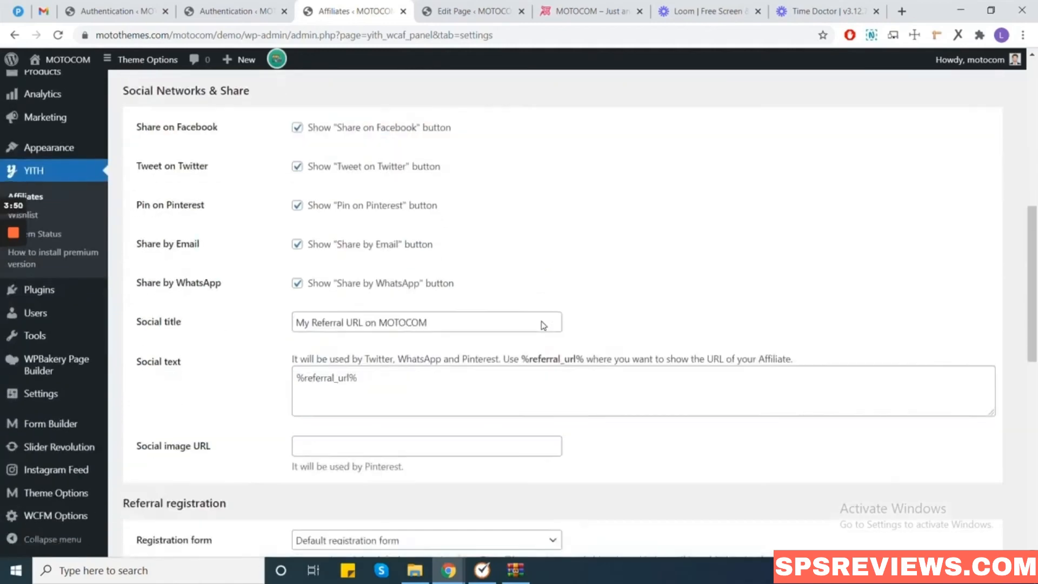
pyautogui.scroll(-3, 246, 472)
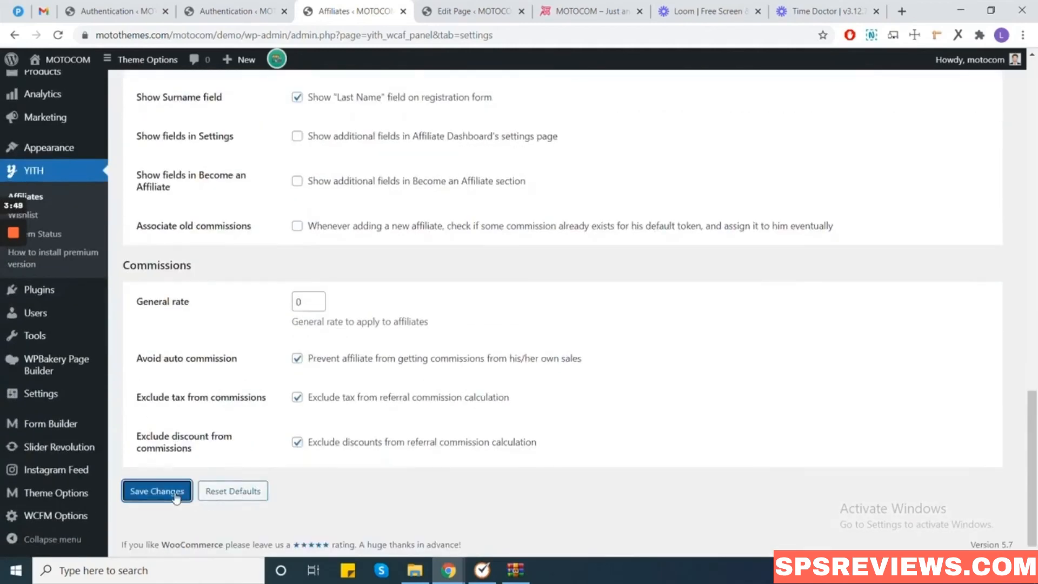
pyautogui.click(174, 491)
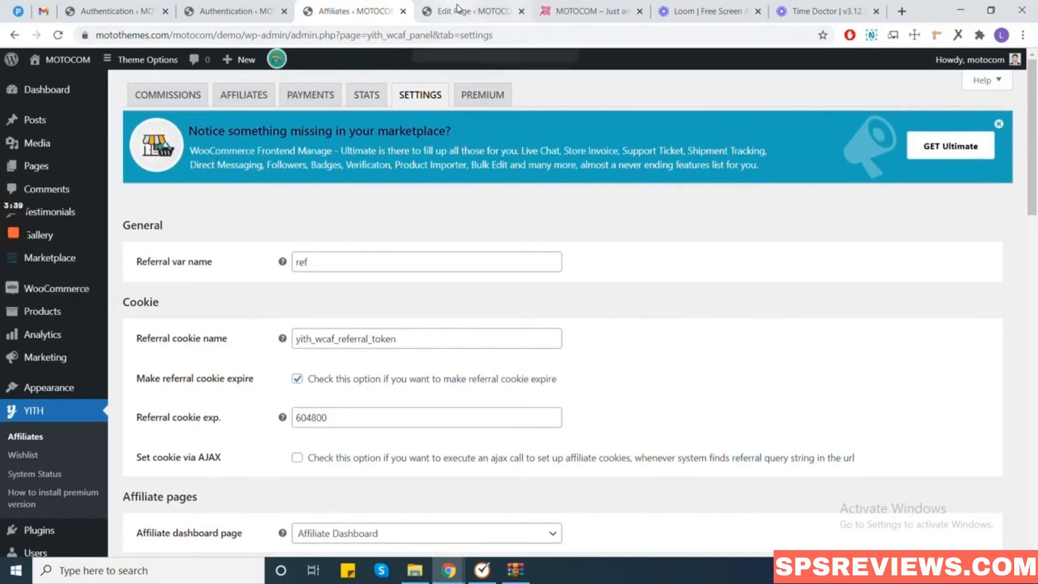
# View the live Affiliate Dashboard page with its Become an Affiliate invitation.
pyautogui.click(459, 8)
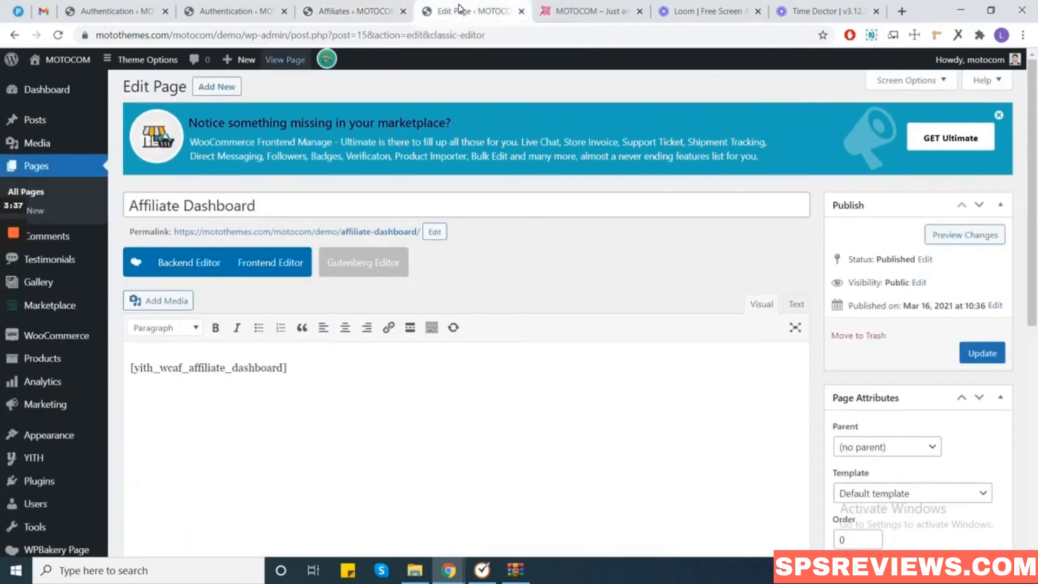
pyautogui.scroll(-8, 380, 228)
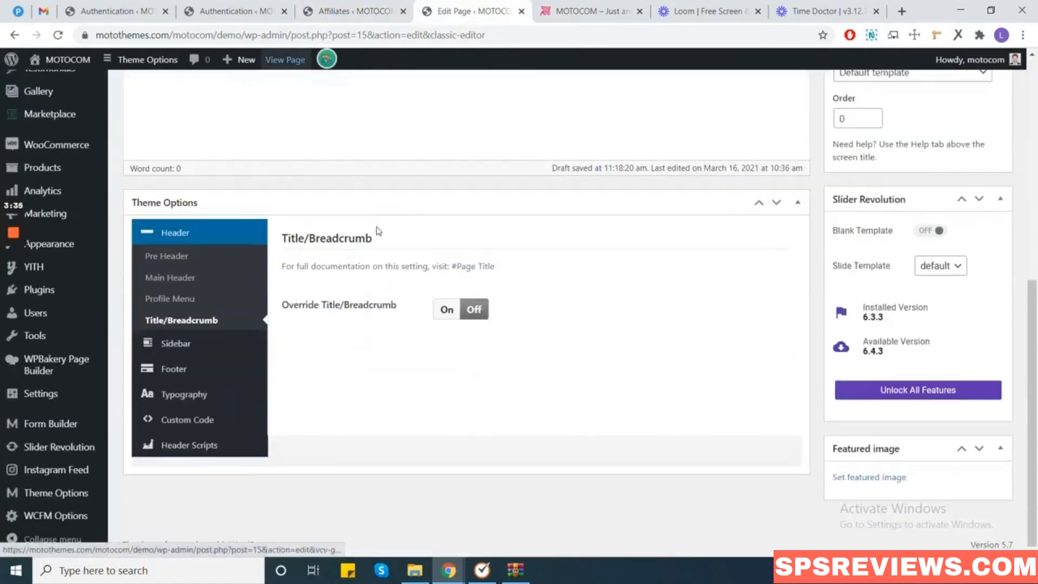
pyautogui.scroll(8, 349, 173)
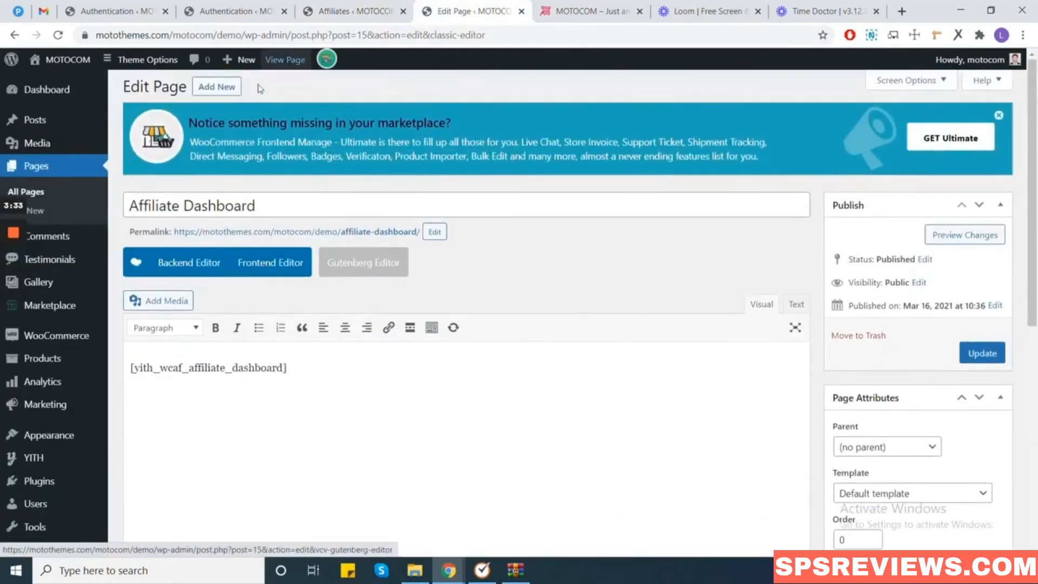
pyautogui.click(294, 61)
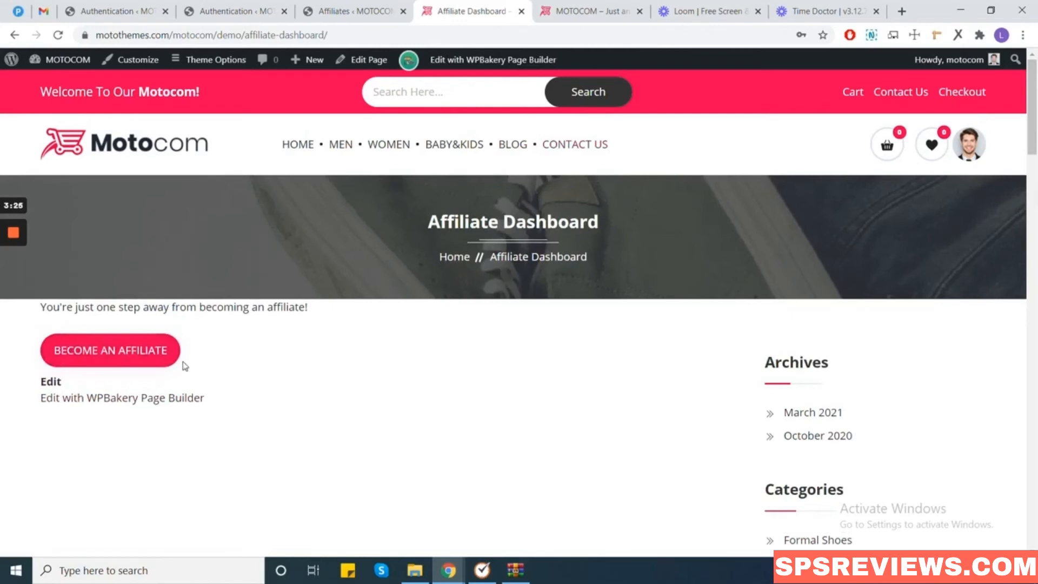
# Apply to become an affiliate, then return to the YITH Affiliates settings.
pyautogui.click(142, 354)
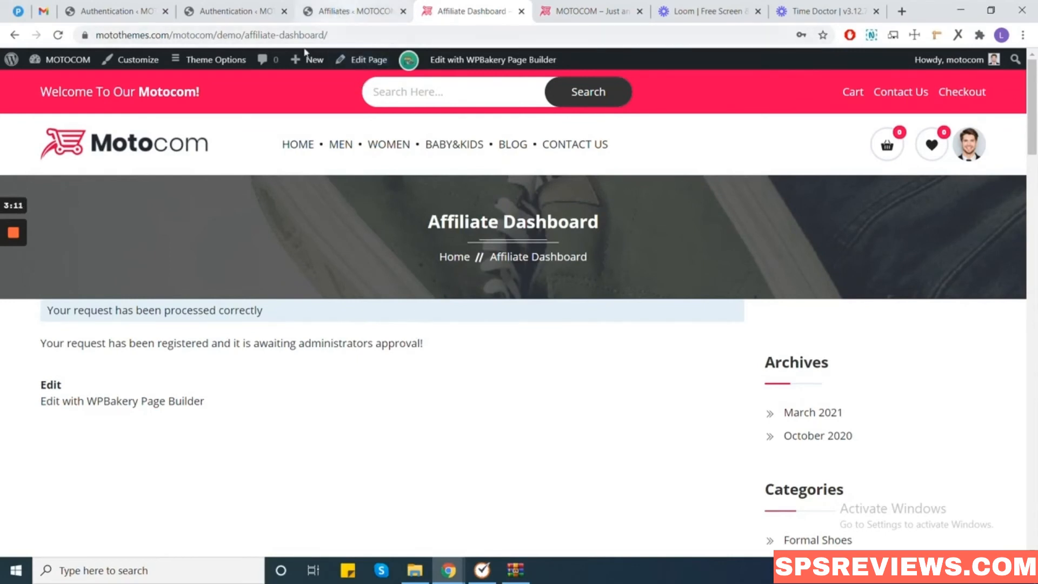
pyautogui.click(14, 287)
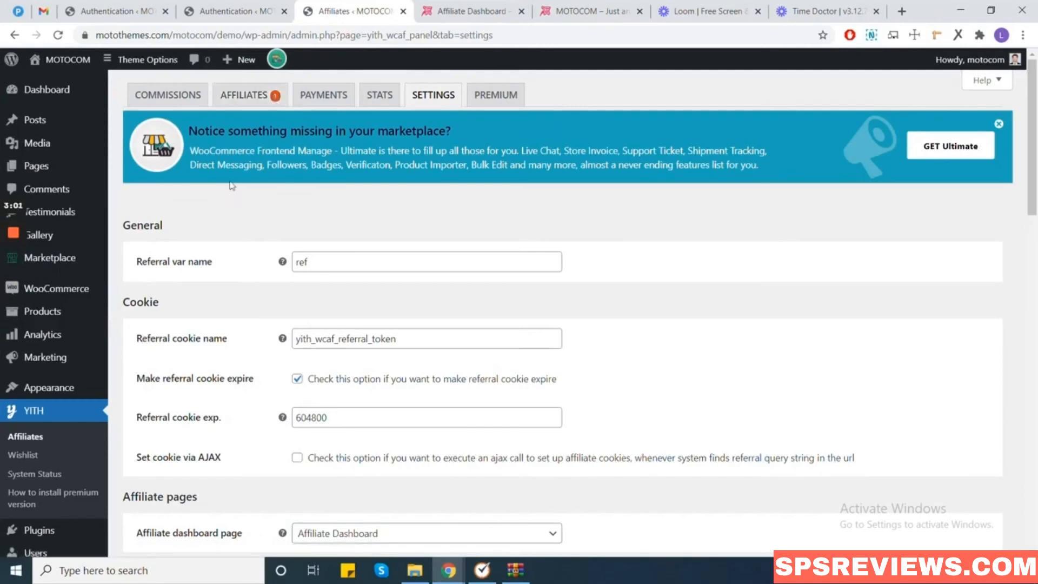
# Bulk-change affiliate #2's status to Active, then return to the Affiliate Dashboard tab.
pyautogui.click(252, 98)
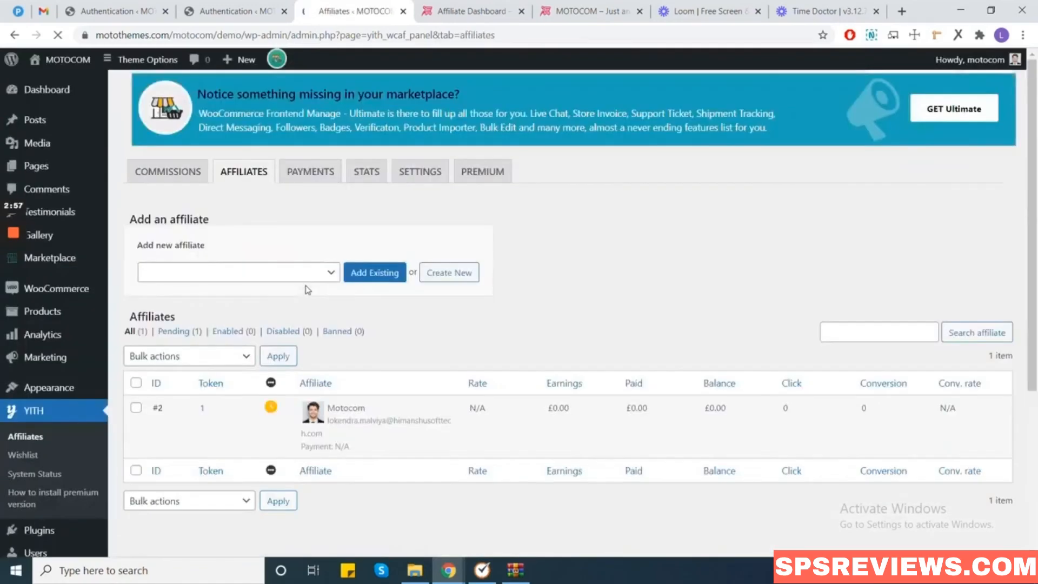
pyautogui.scroll(-2, 331, 278)
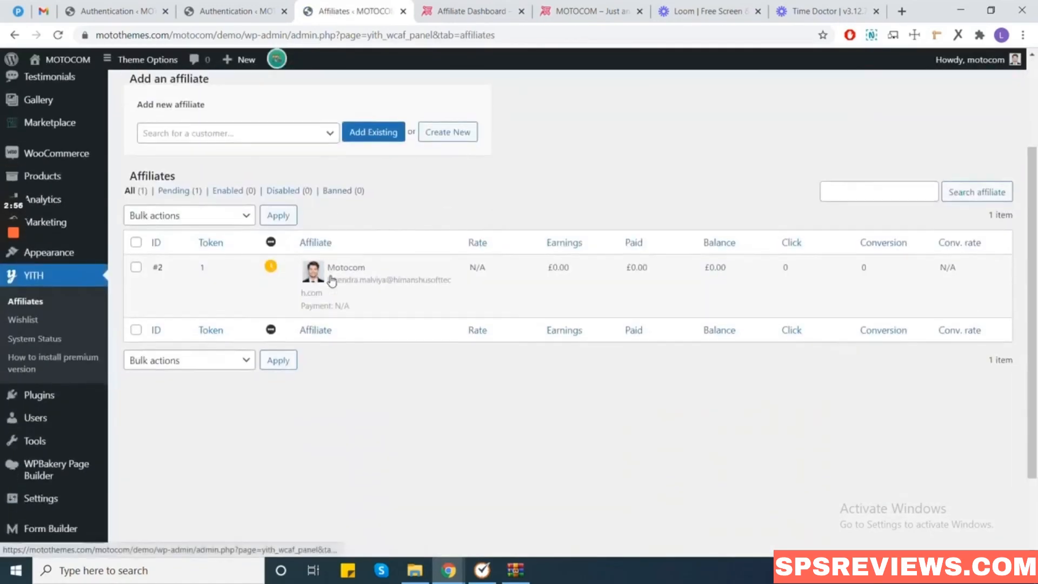
pyautogui.click(248, 219)
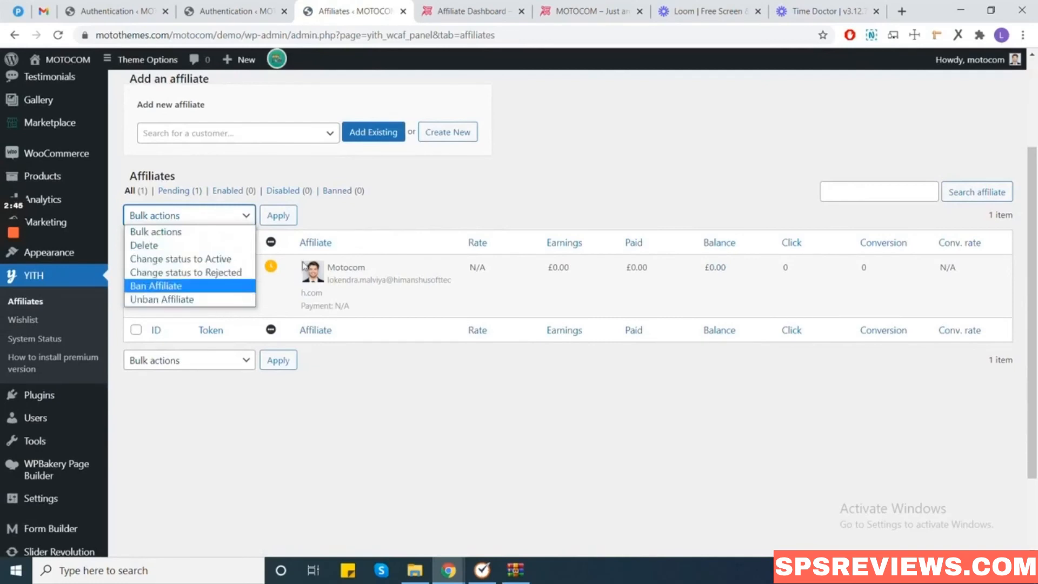
pyautogui.click(239, 260)
pyautogui.click(136, 267)
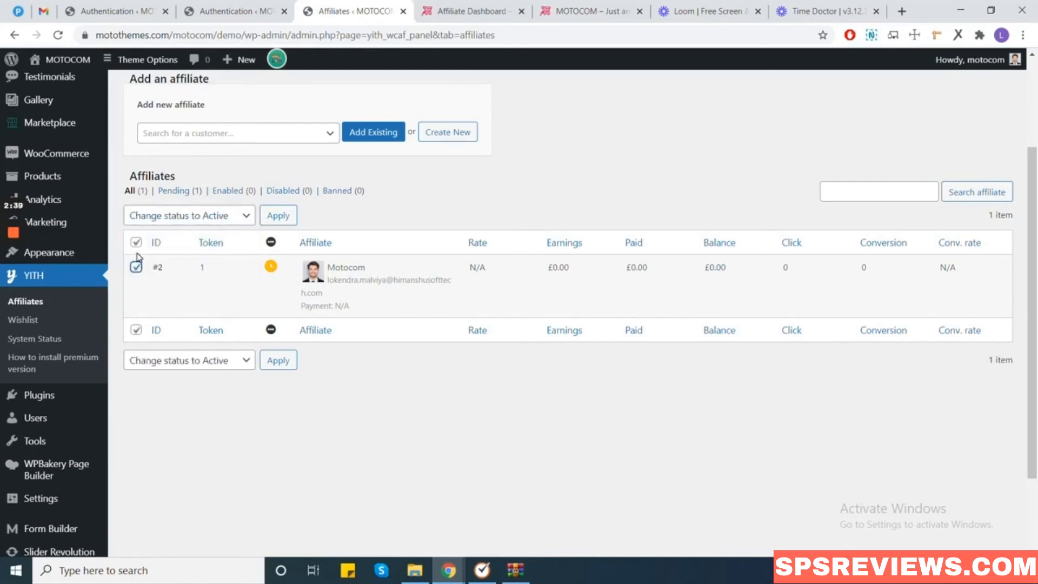
pyautogui.click(285, 218)
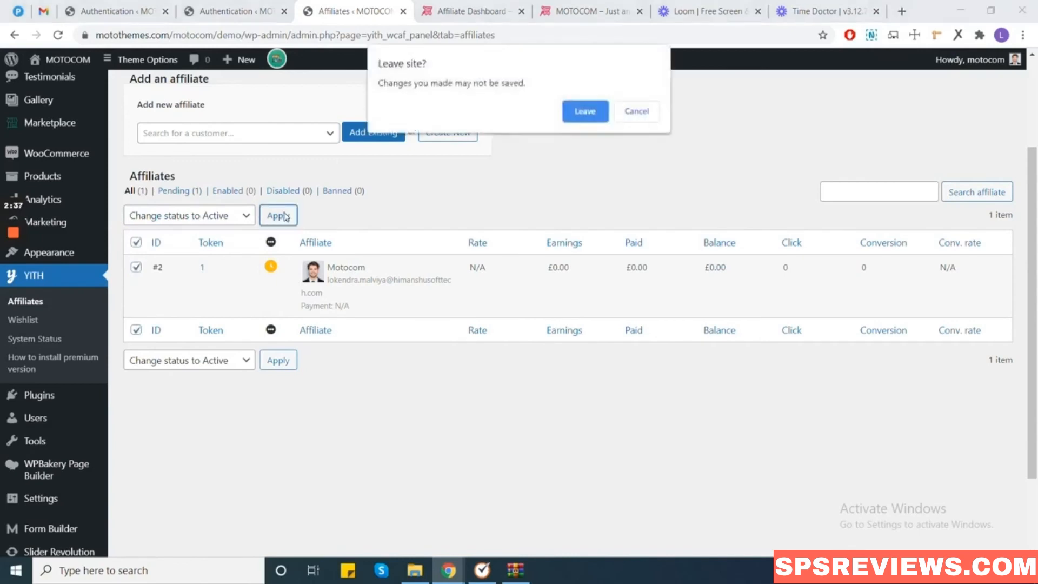
pyautogui.click(580, 118)
pyautogui.moveTo(10, 299)
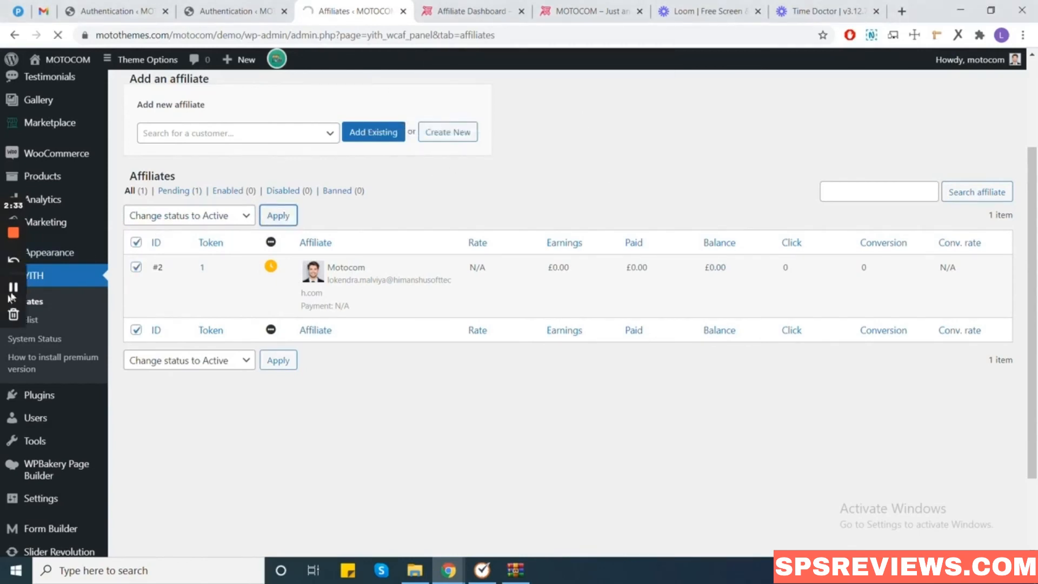
pyautogui.hotkey('ctrl', 'Tab')
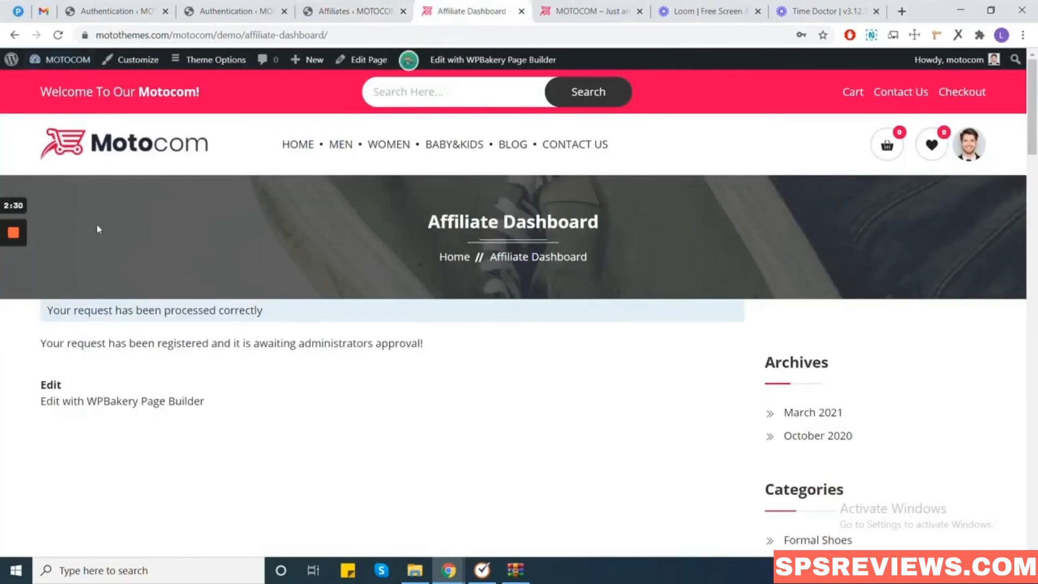
# Reload the Affiliate Dashboard to confirm the affiliate is now approved.
pyautogui.click(59, 35)
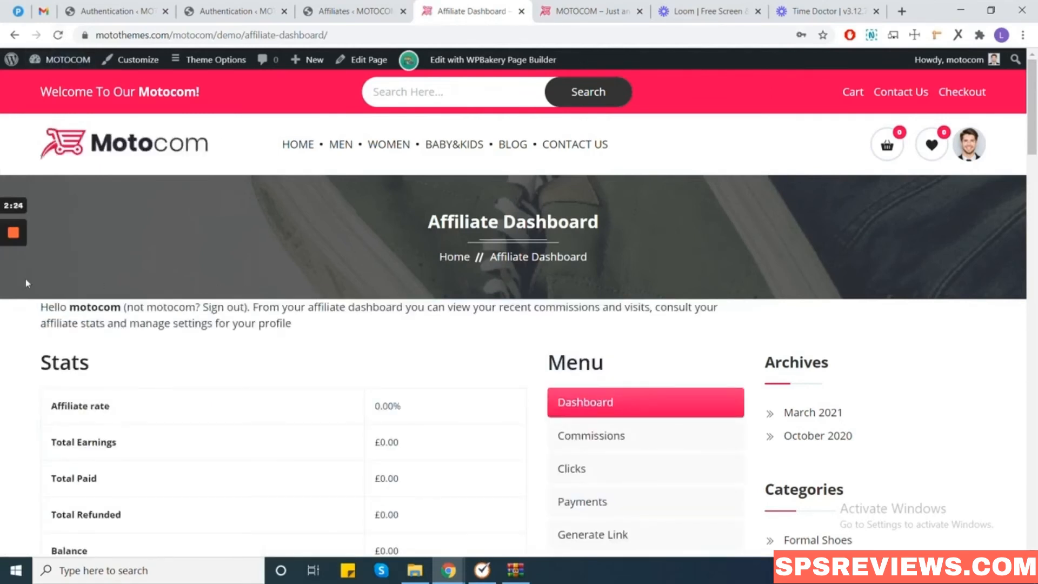
pyautogui.scroll(-5, 671, 357)
pyautogui.scroll(2, 270, 222)
pyautogui.scroll(3, 216, 222)
pyautogui.scroll(-3, 216, 222)
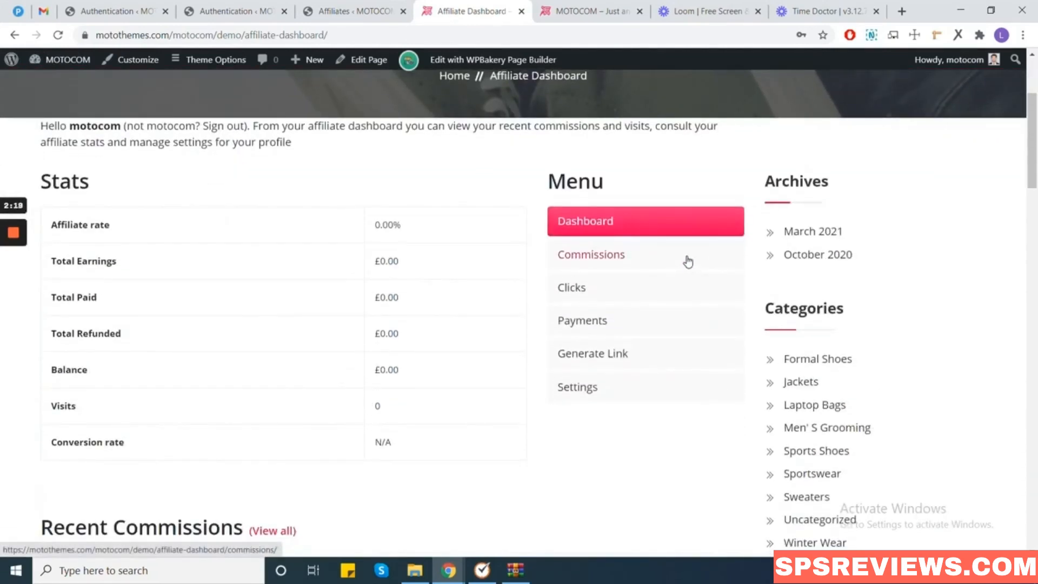
# Open the Generate Link page showing affiliate ID 1 and its ?ref=1 referral URL.
pyautogui.click(613, 288)
pyautogui.scroll(-3, 613, 287)
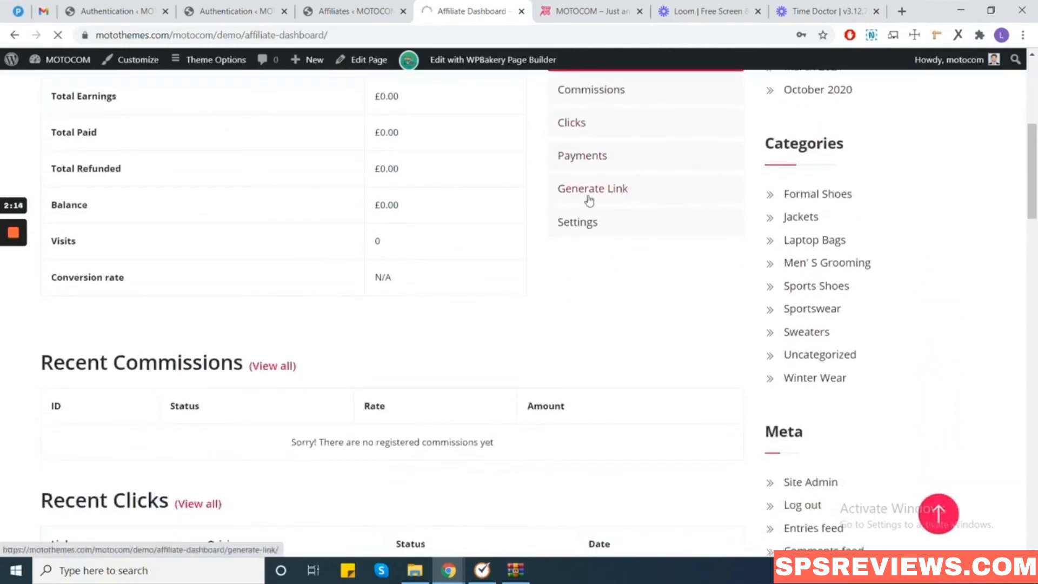
pyautogui.click(13, 287)
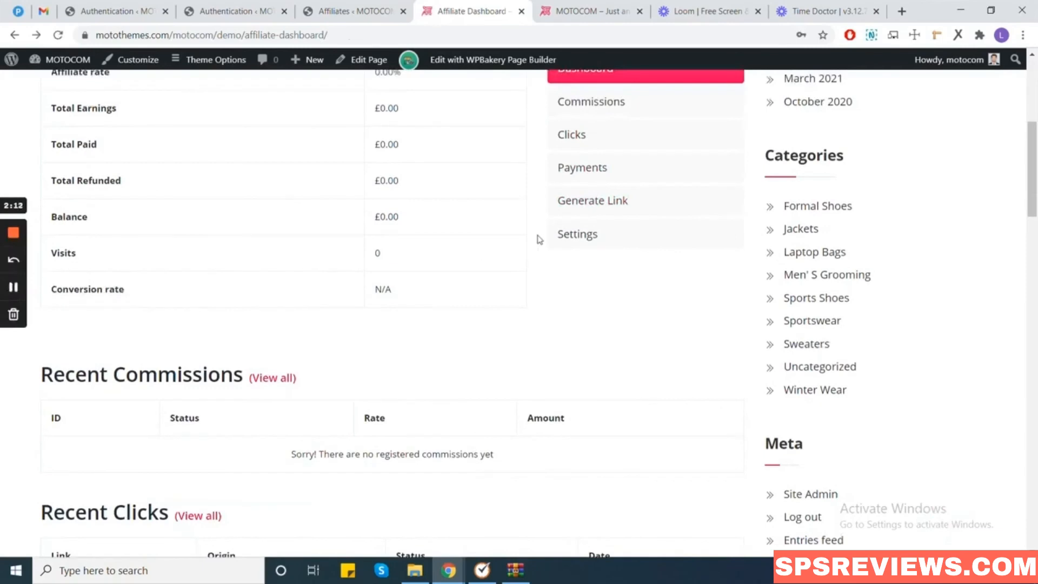
pyautogui.click(598, 206)
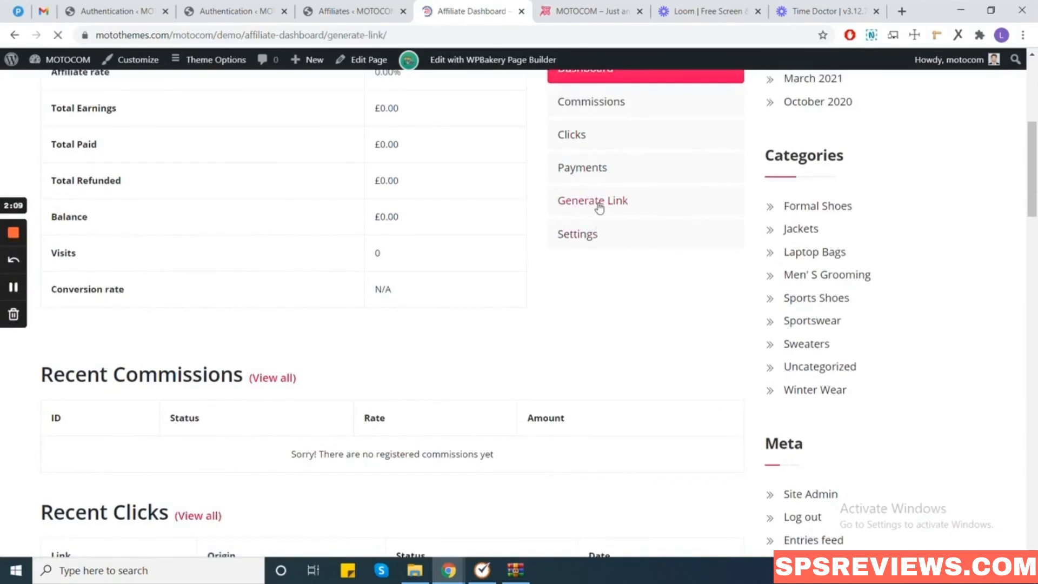
pyautogui.scroll(-1, 252, 313)
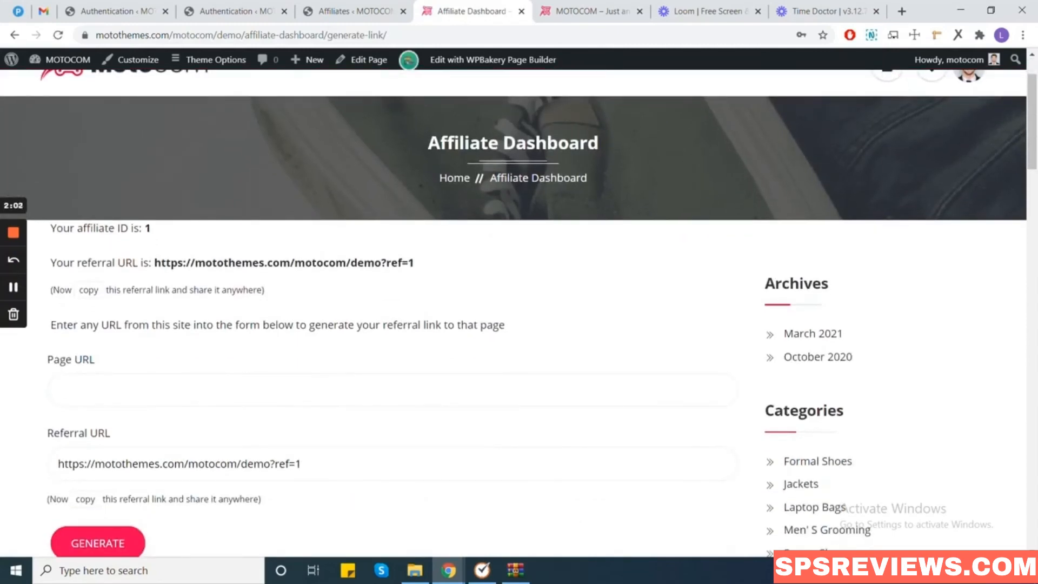
# Fill the Page URL with the casual-shirt product address and generate its casual-shirt/?ref=1 link.
pyautogui.click(58, 389)
pyautogui.click(233, 425)
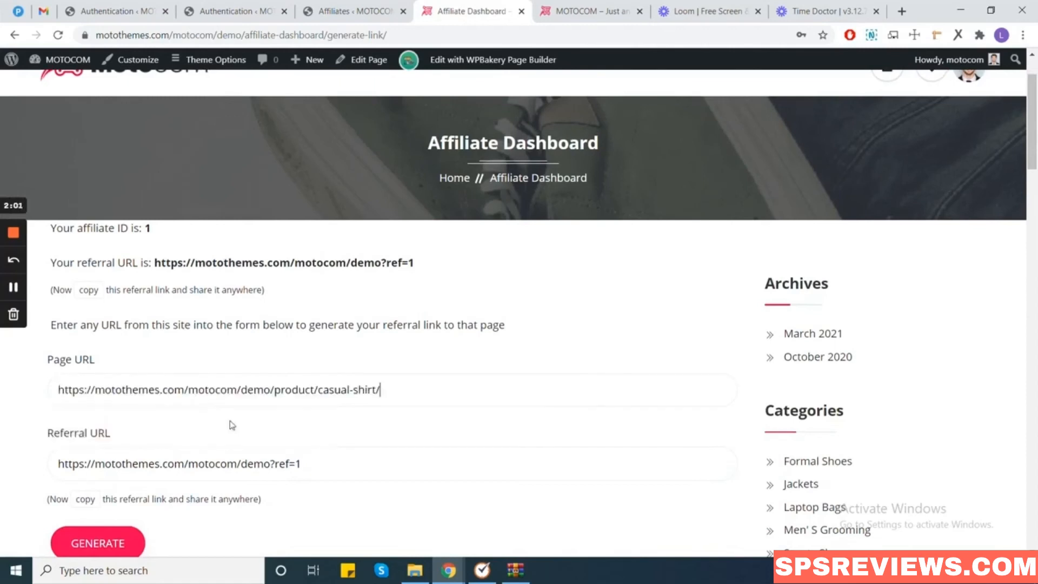
pyautogui.scroll(-2, 216, 456)
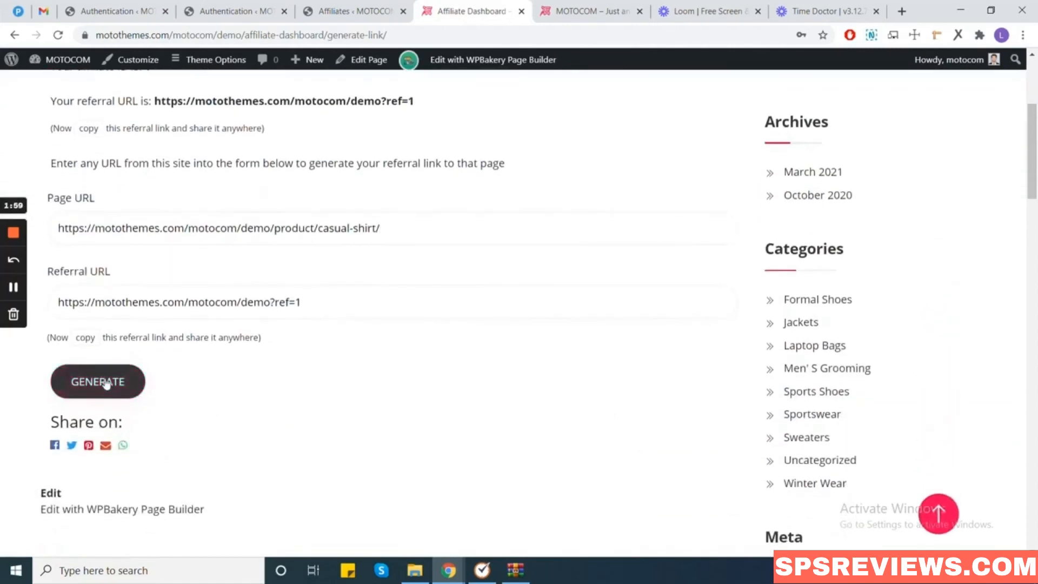
pyautogui.click(106, 384)
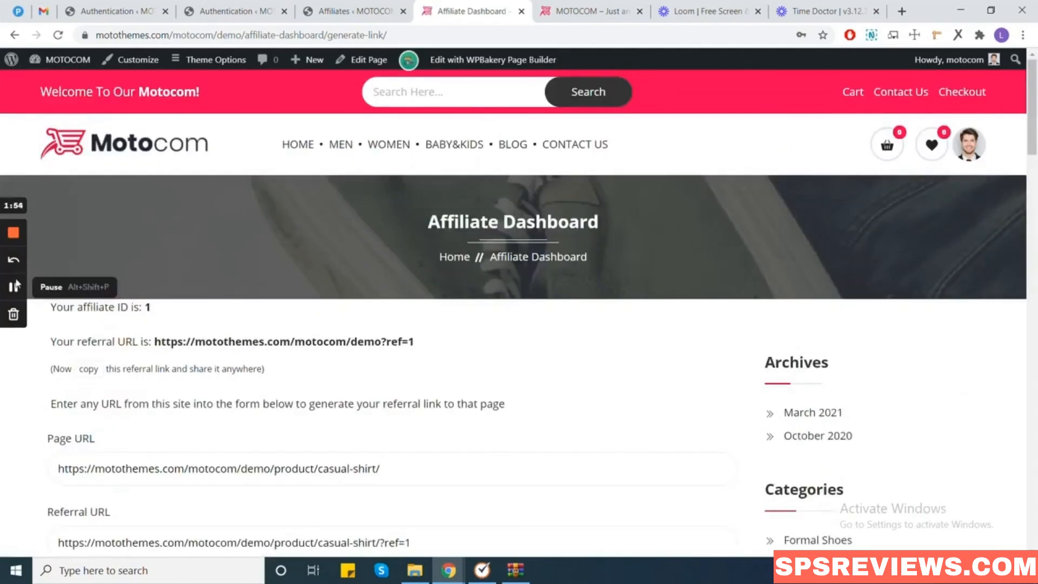
pyautogui.scroll(-2, 54, 314)
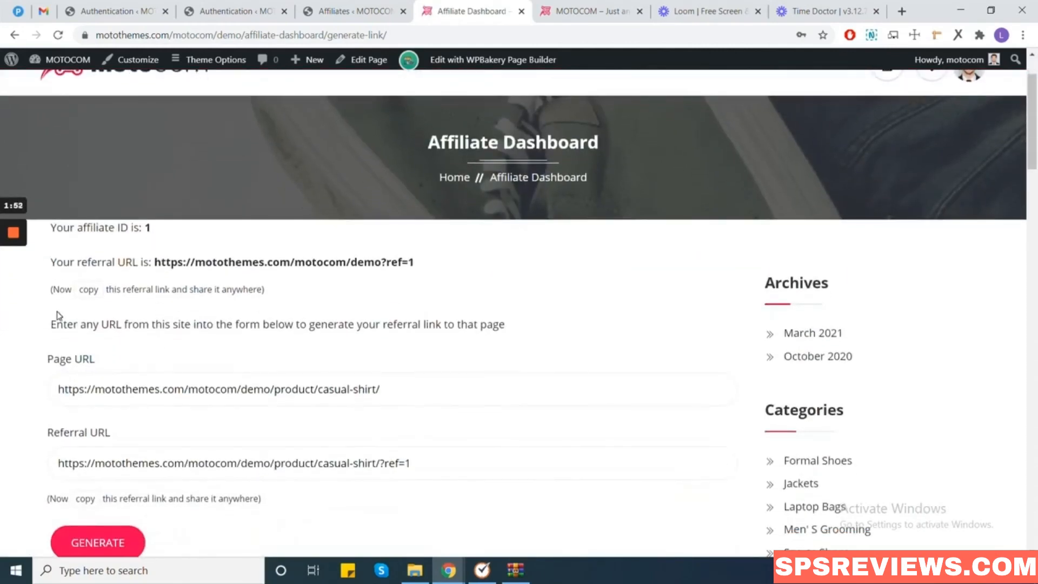
pyautogui.scroll(-4, 76, 341)
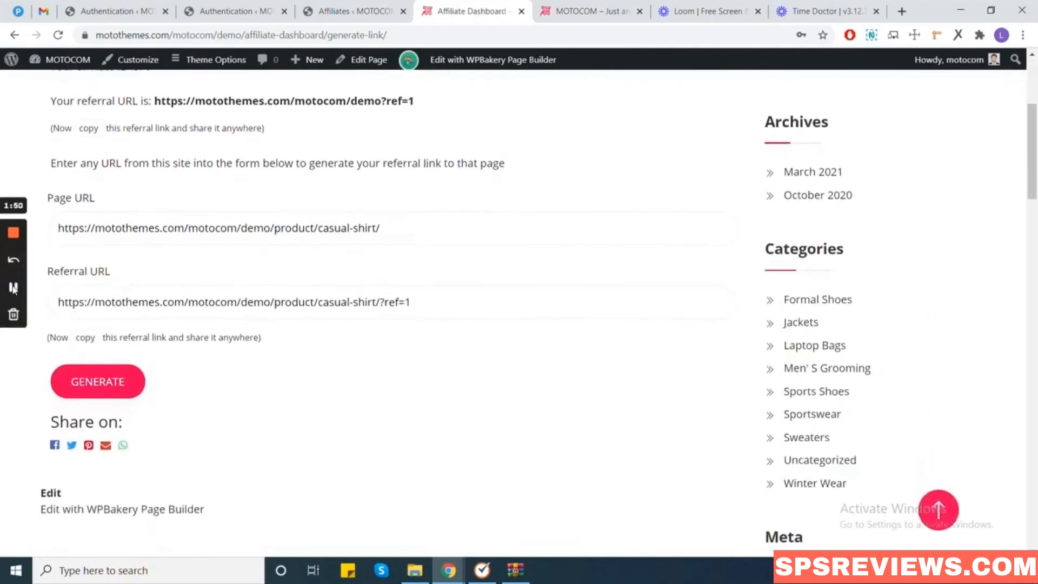
pyautogui.click(15, 294)
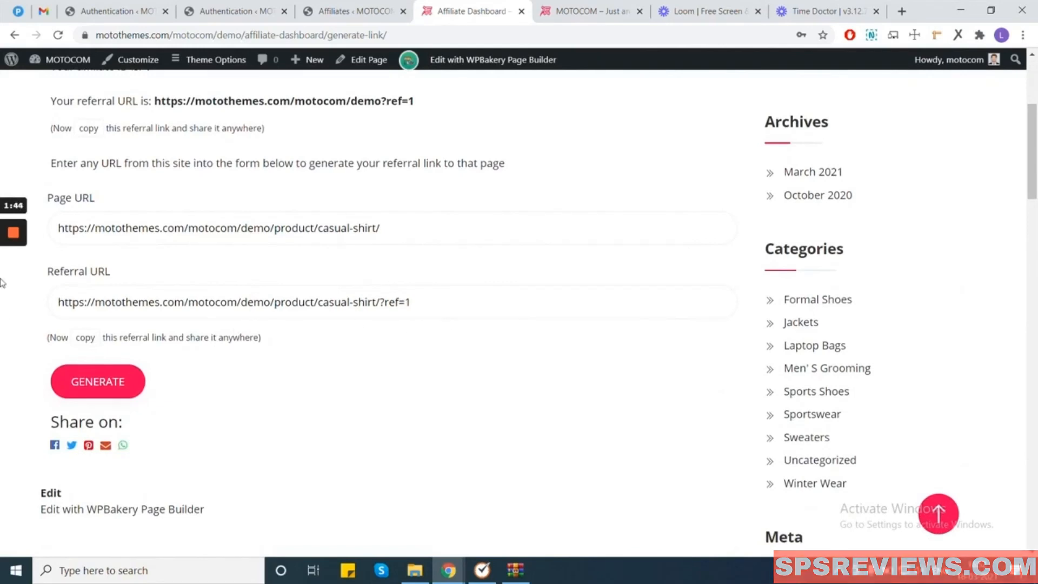
pyautogui.moveTo(14, 287)
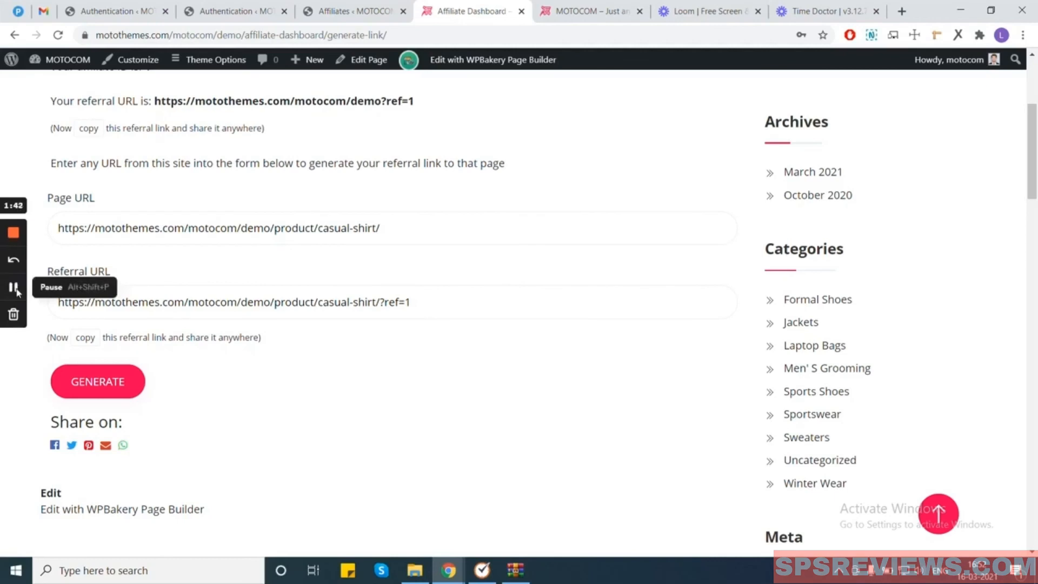